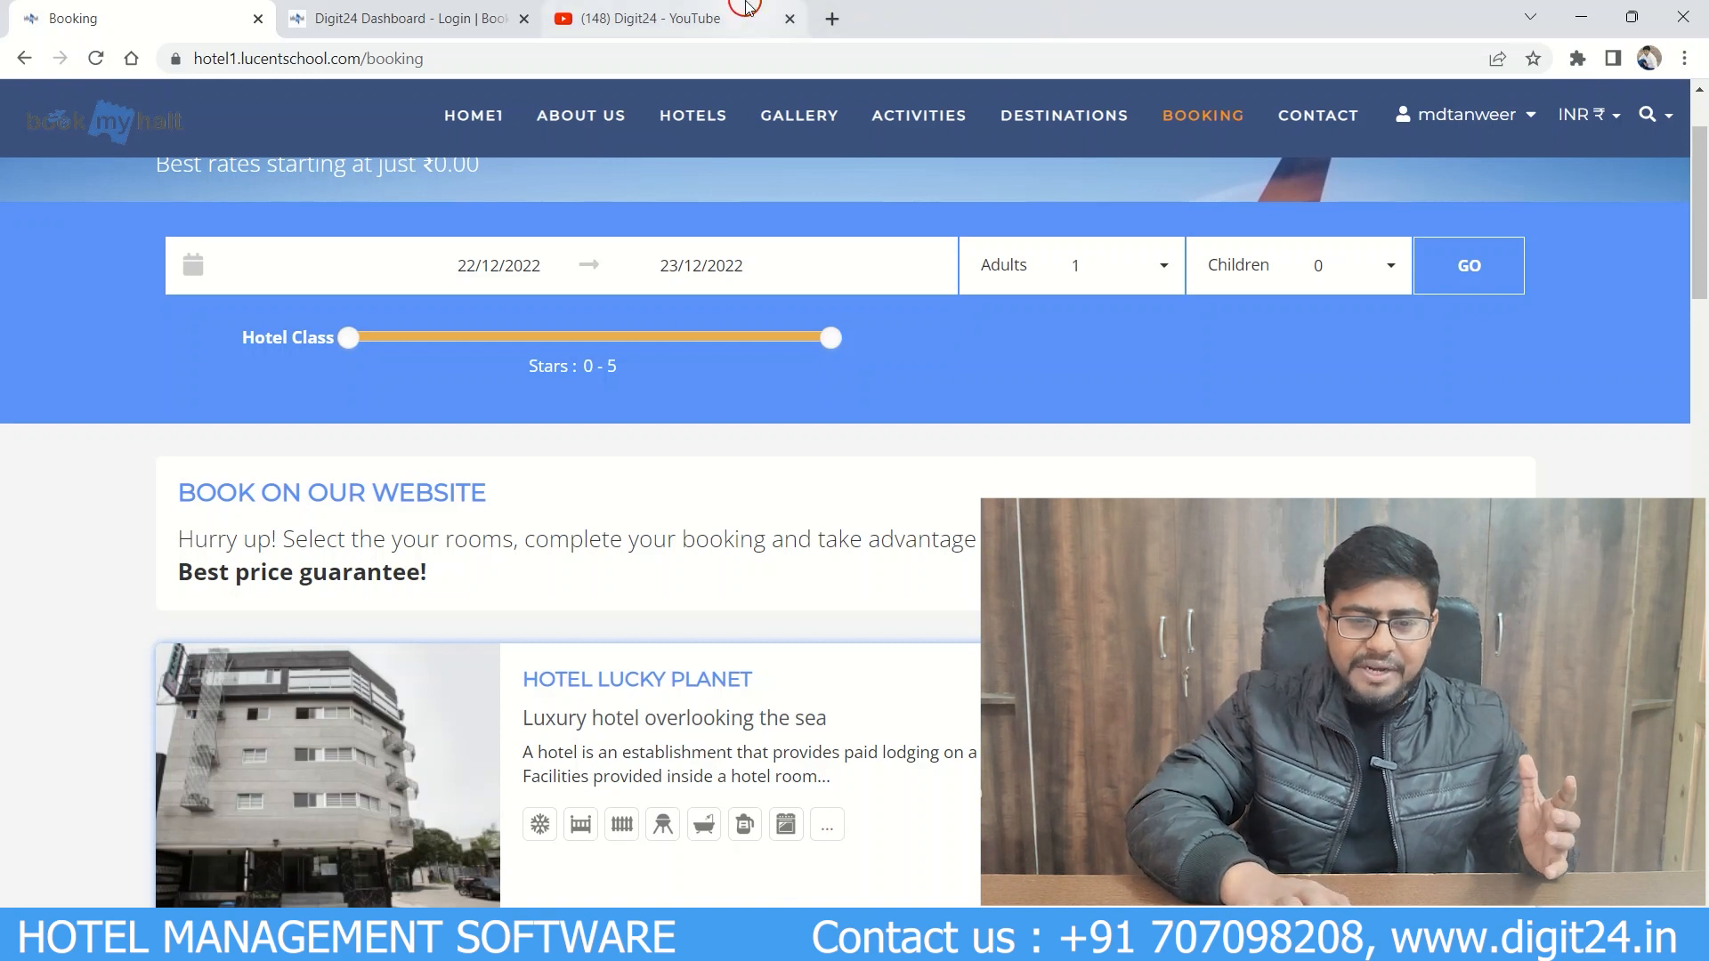
Step: Look over the Digit24 YouTube video list, the hotel listings on the booking page, and the Digit24 desktop hotel software
{"action": "left_click", "coordinate": [746, 9]}
{"action": "left_click_drag", "start_coordinate": [1700, 174], "coordinate": [1705, 639]}
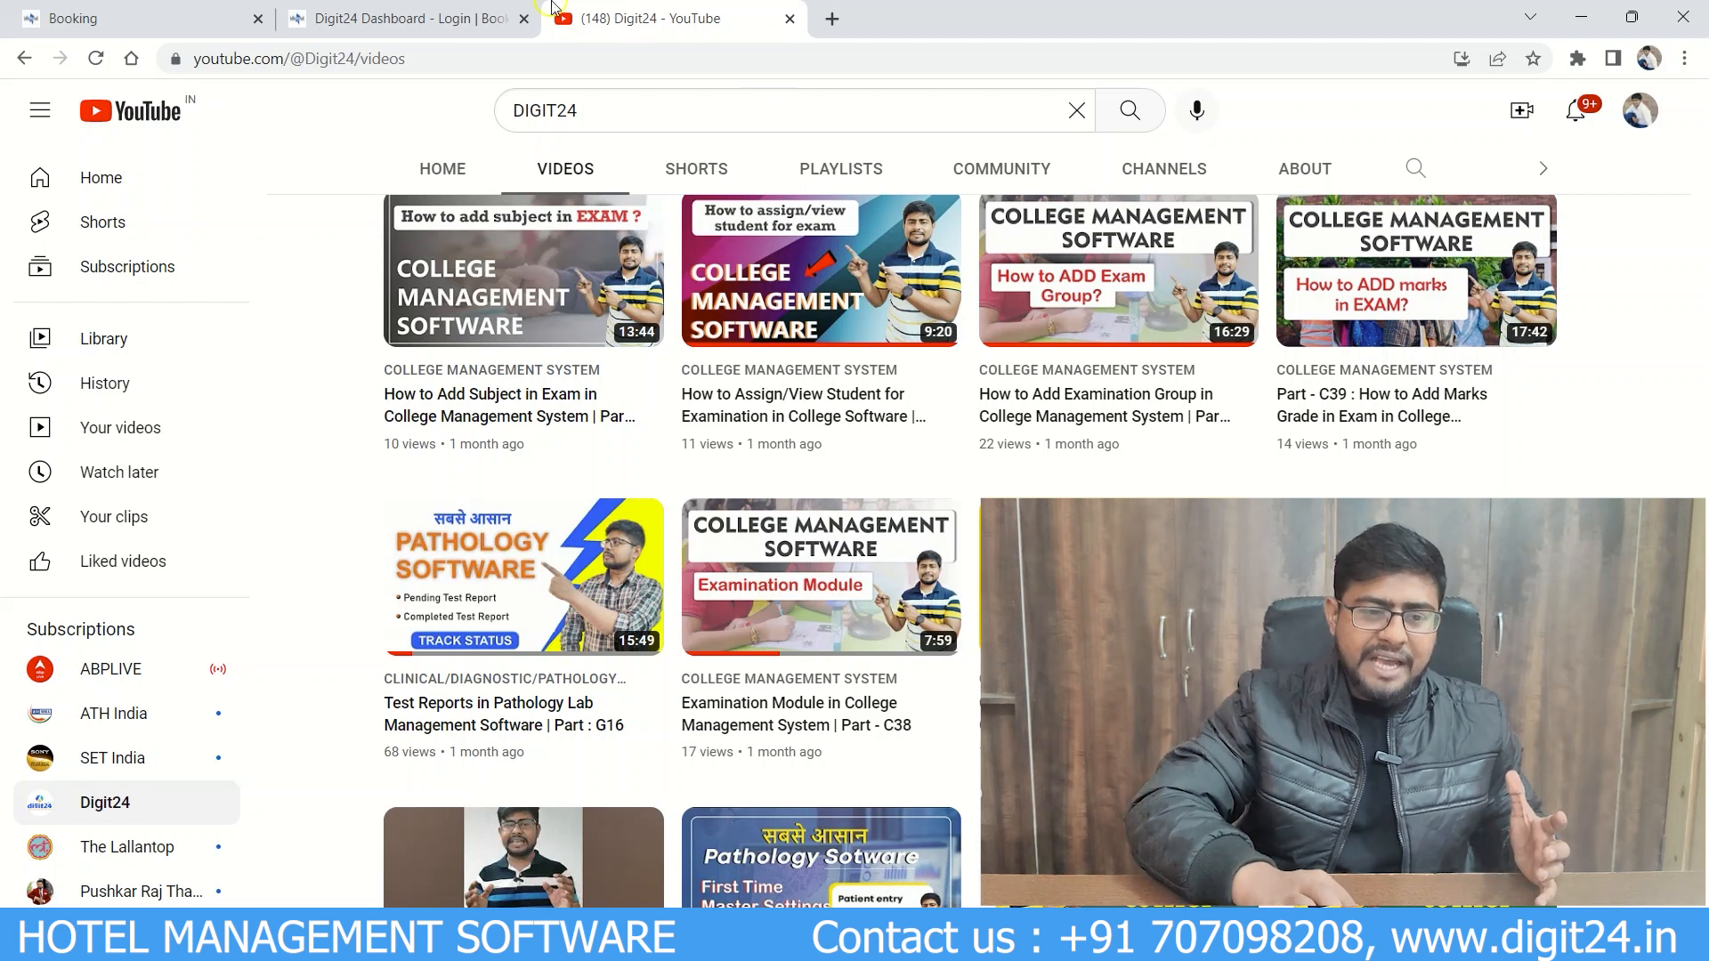
{"action": "left_click", "coordinate": [80, 8]}
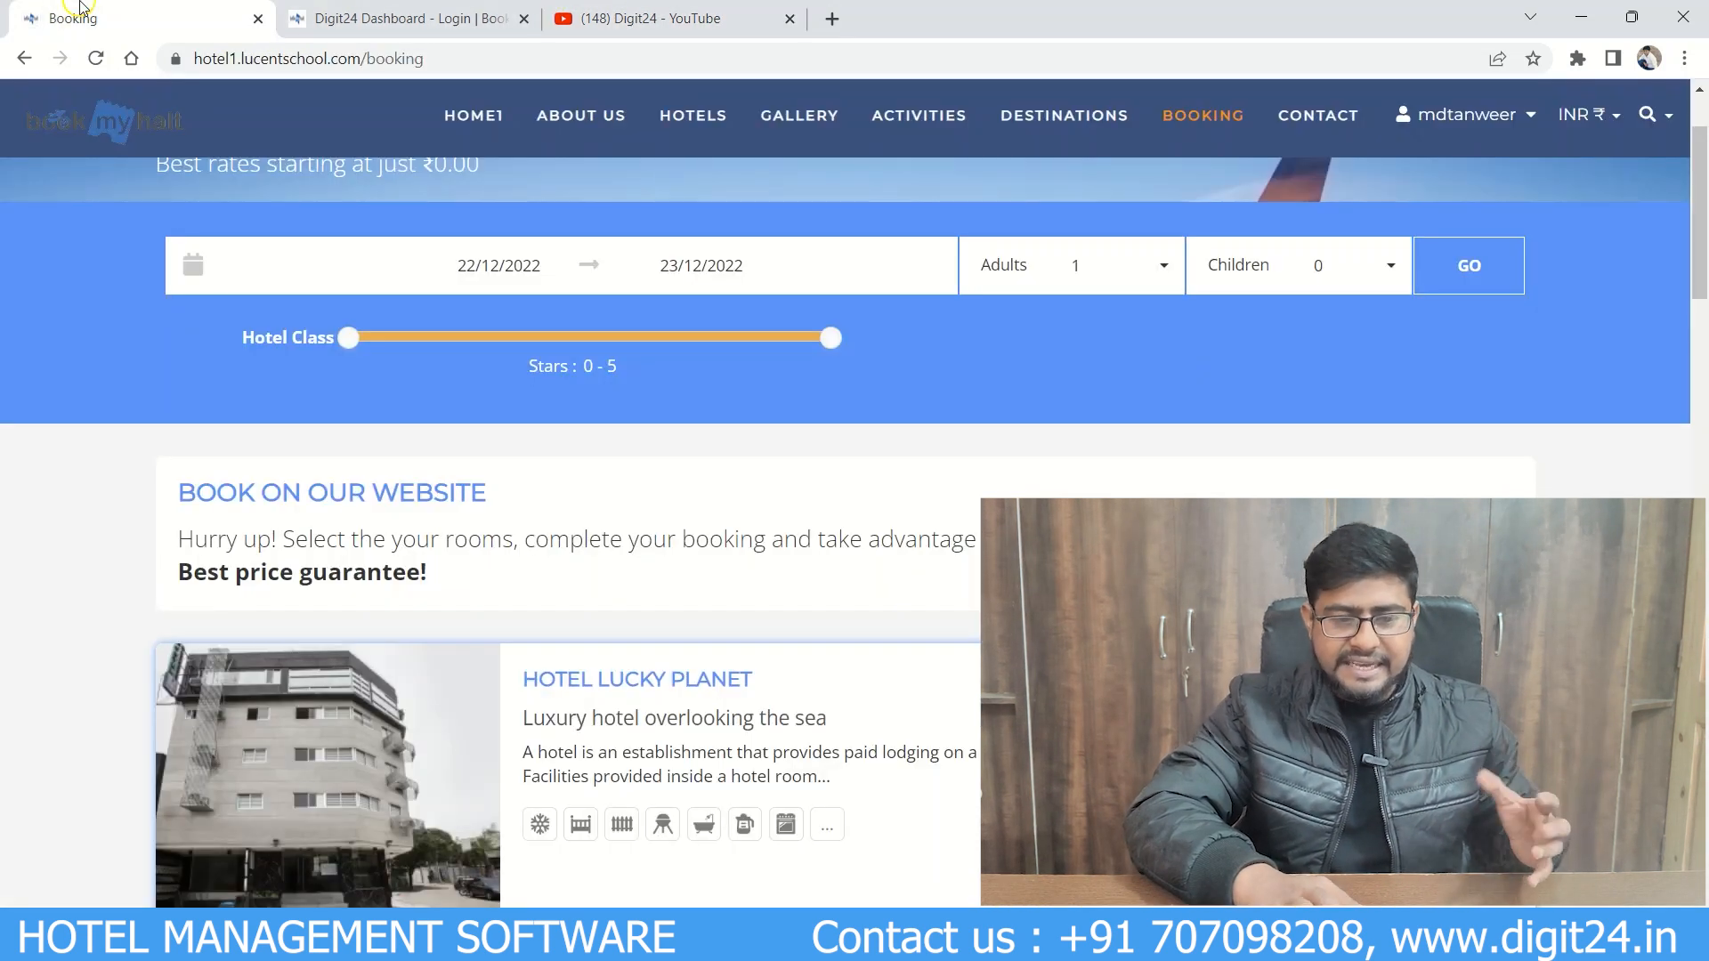
{"action": "left_click_drag", "start_coordinate": [1706, 157], "coordinate": [1704, 331]}
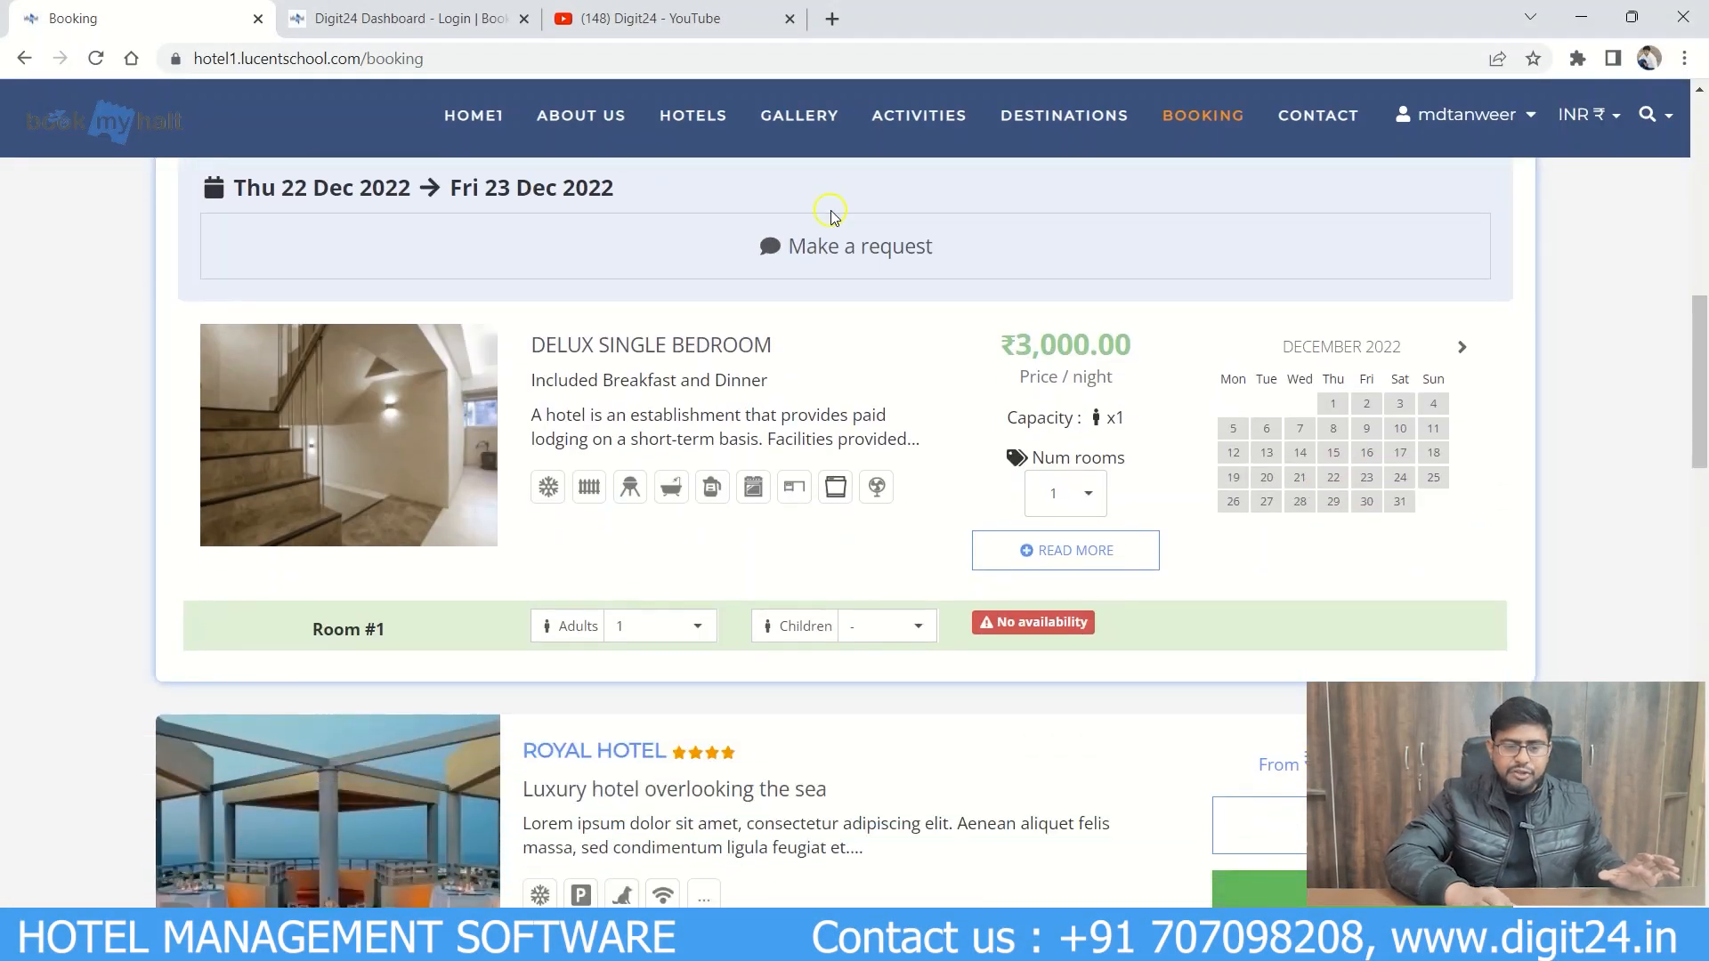
{"action": "left_click", "coordinate": [428, 18]}
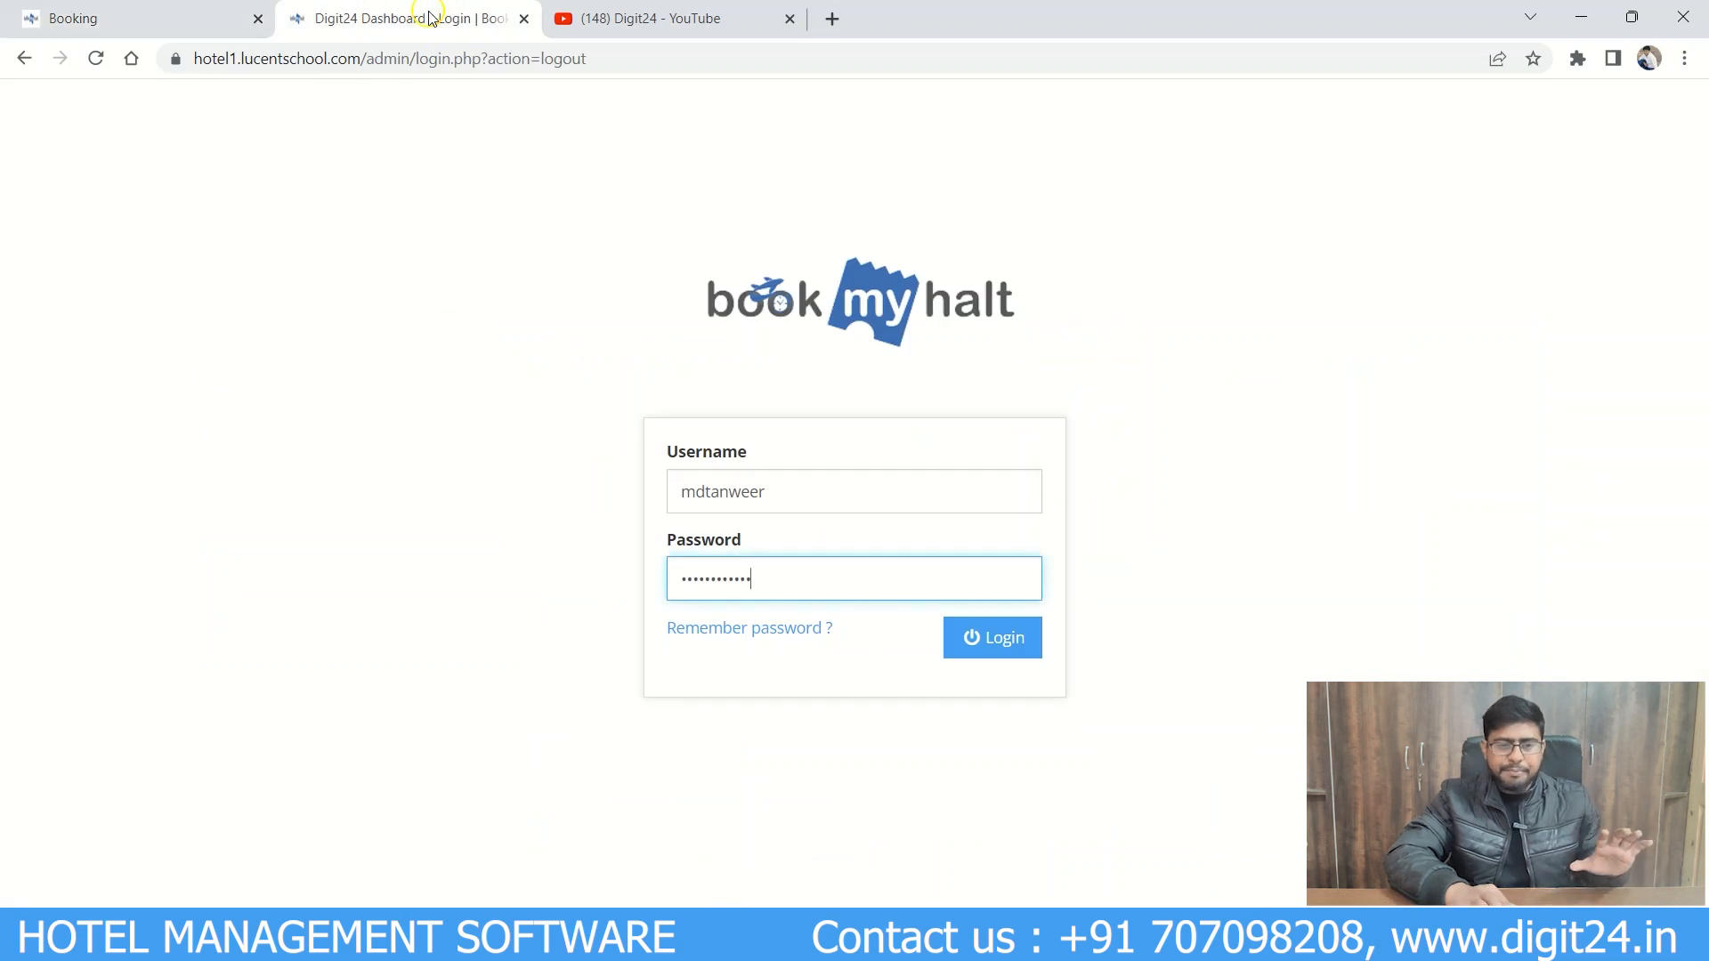
{"action": "left_click", "coordinate": [147, 9]}
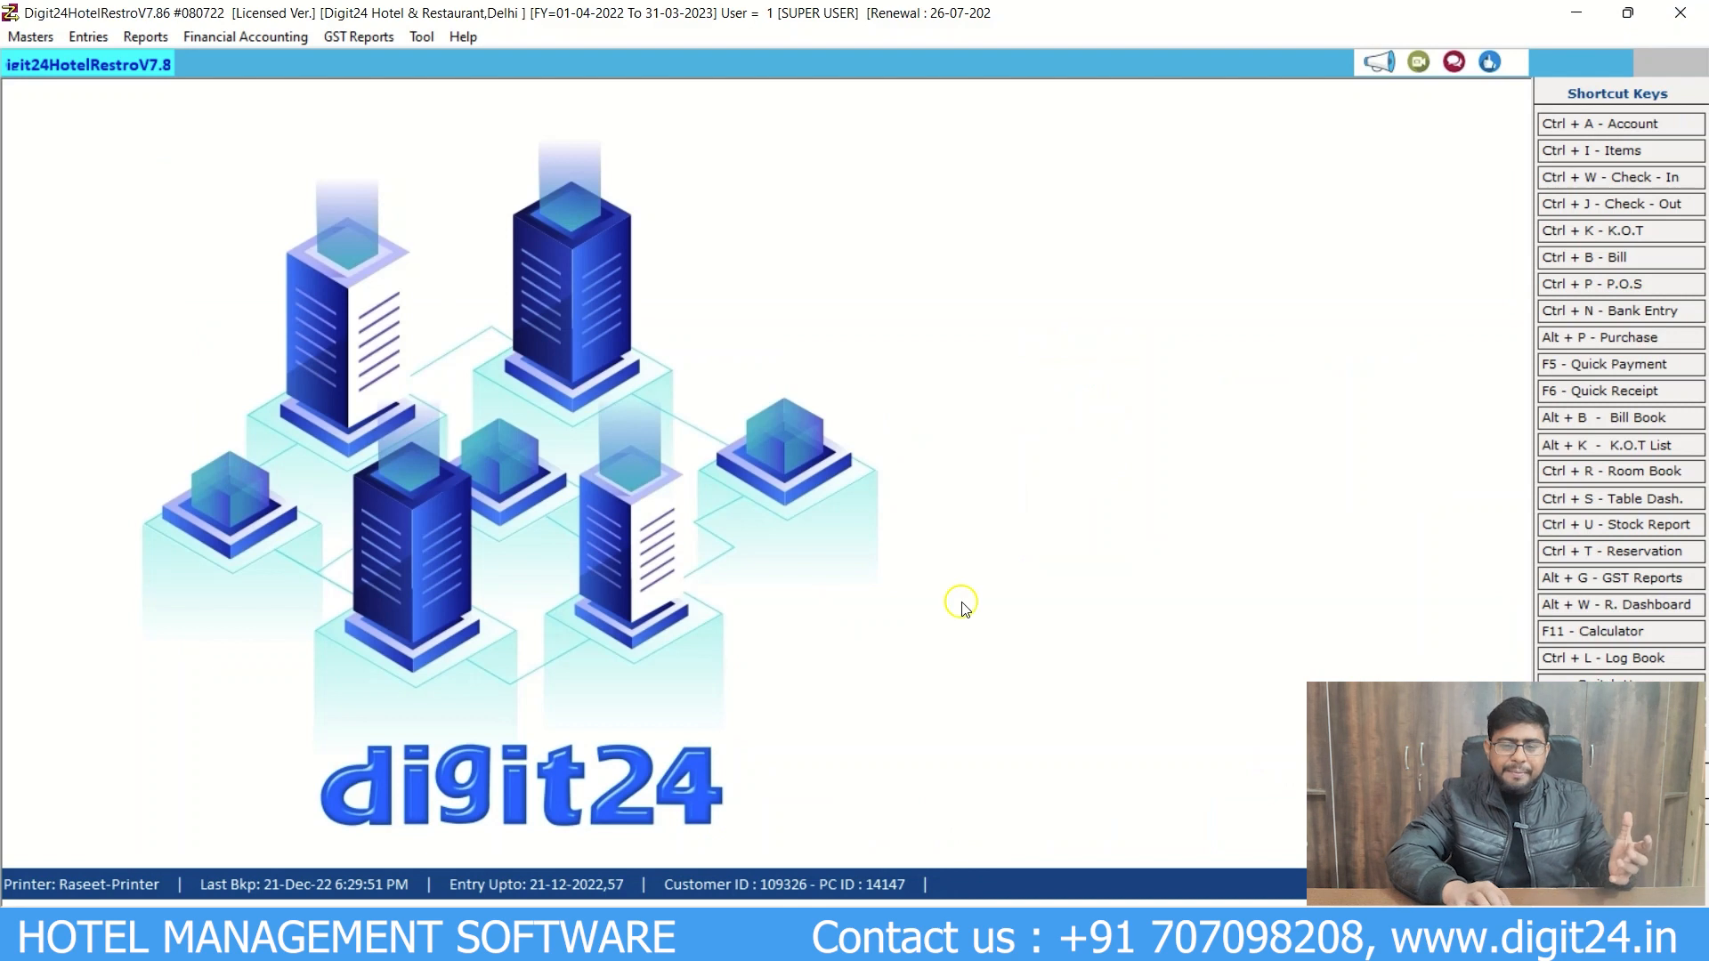
{"action": "left_click", "coordinate": [93, 37]}
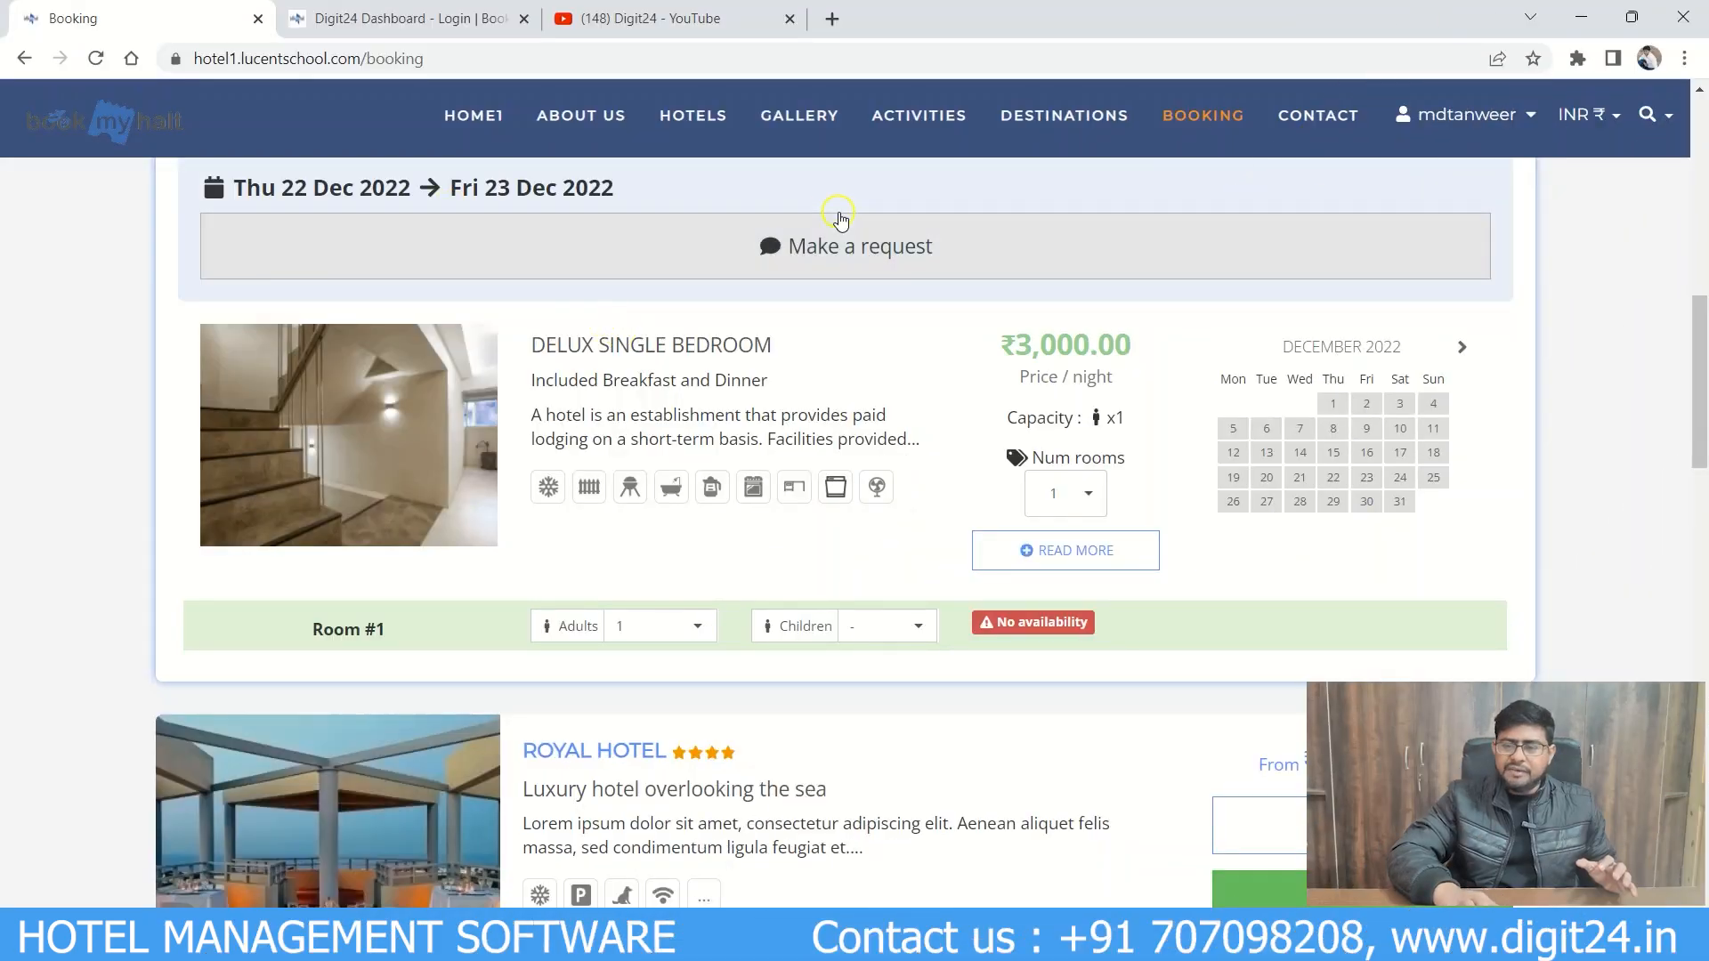
{"action": "left_click_drag", "start_coordinate": [1700, 374], "coordinate": [1702, 116]}
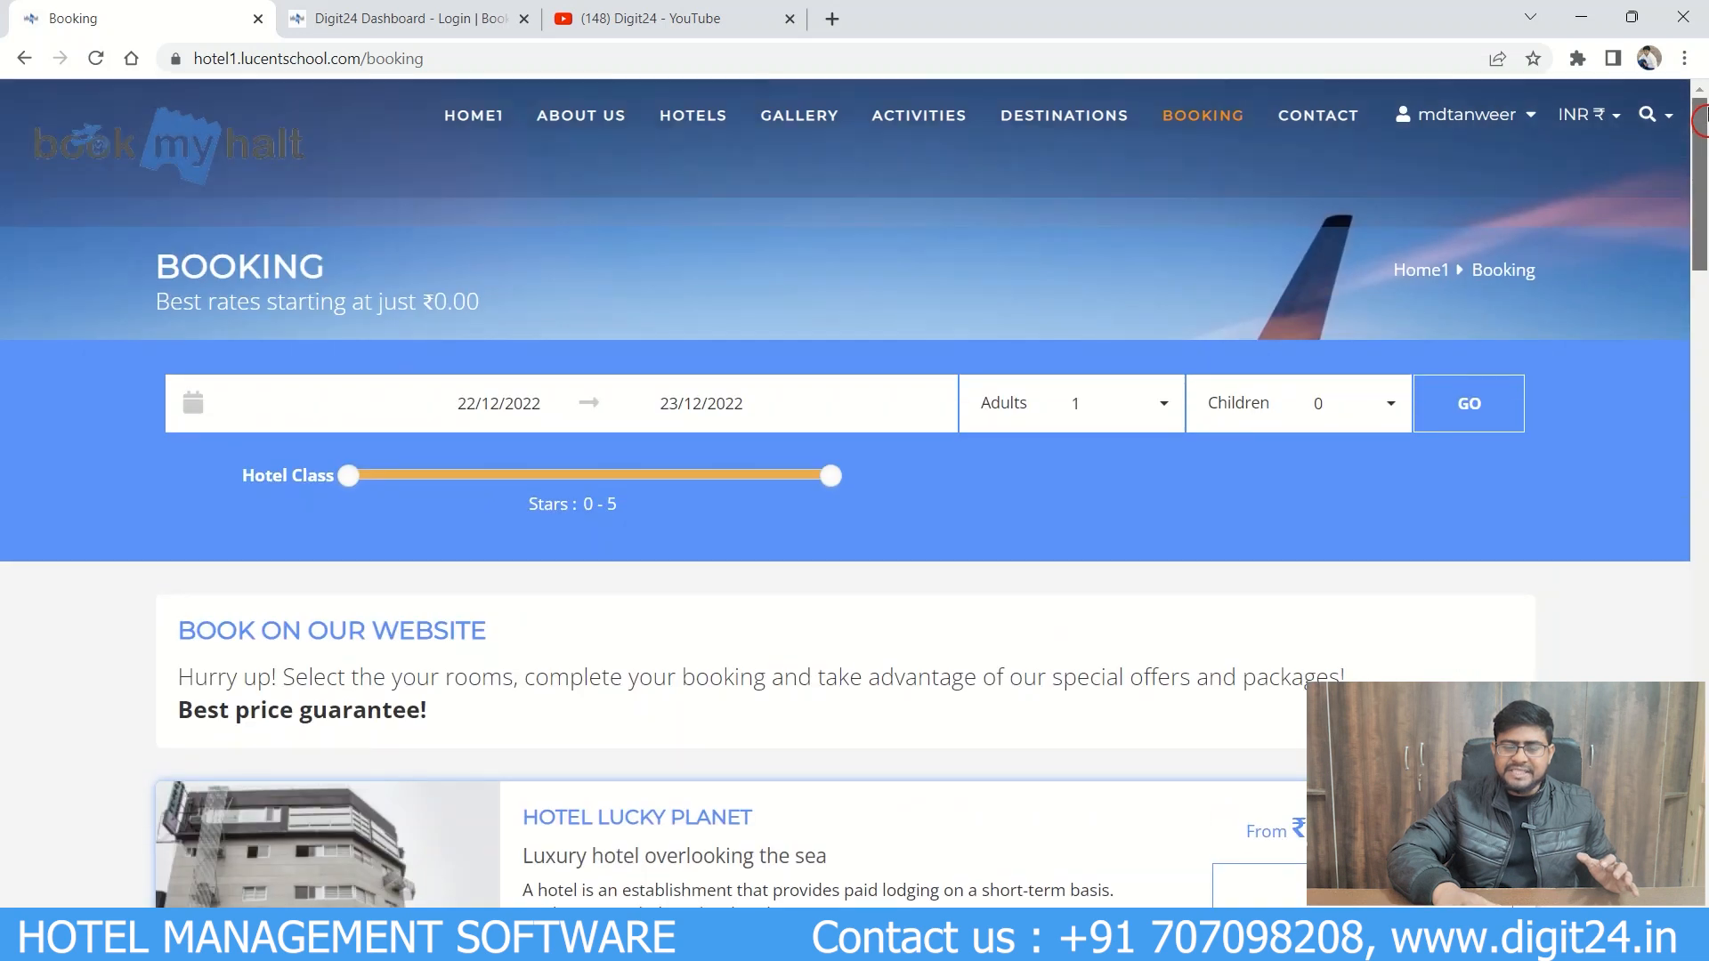
Step: Log in to the Book My Halt admin dashboard with the prefilled administrator credentials
{"action": "left_click", "coordinate": [350, 7]}
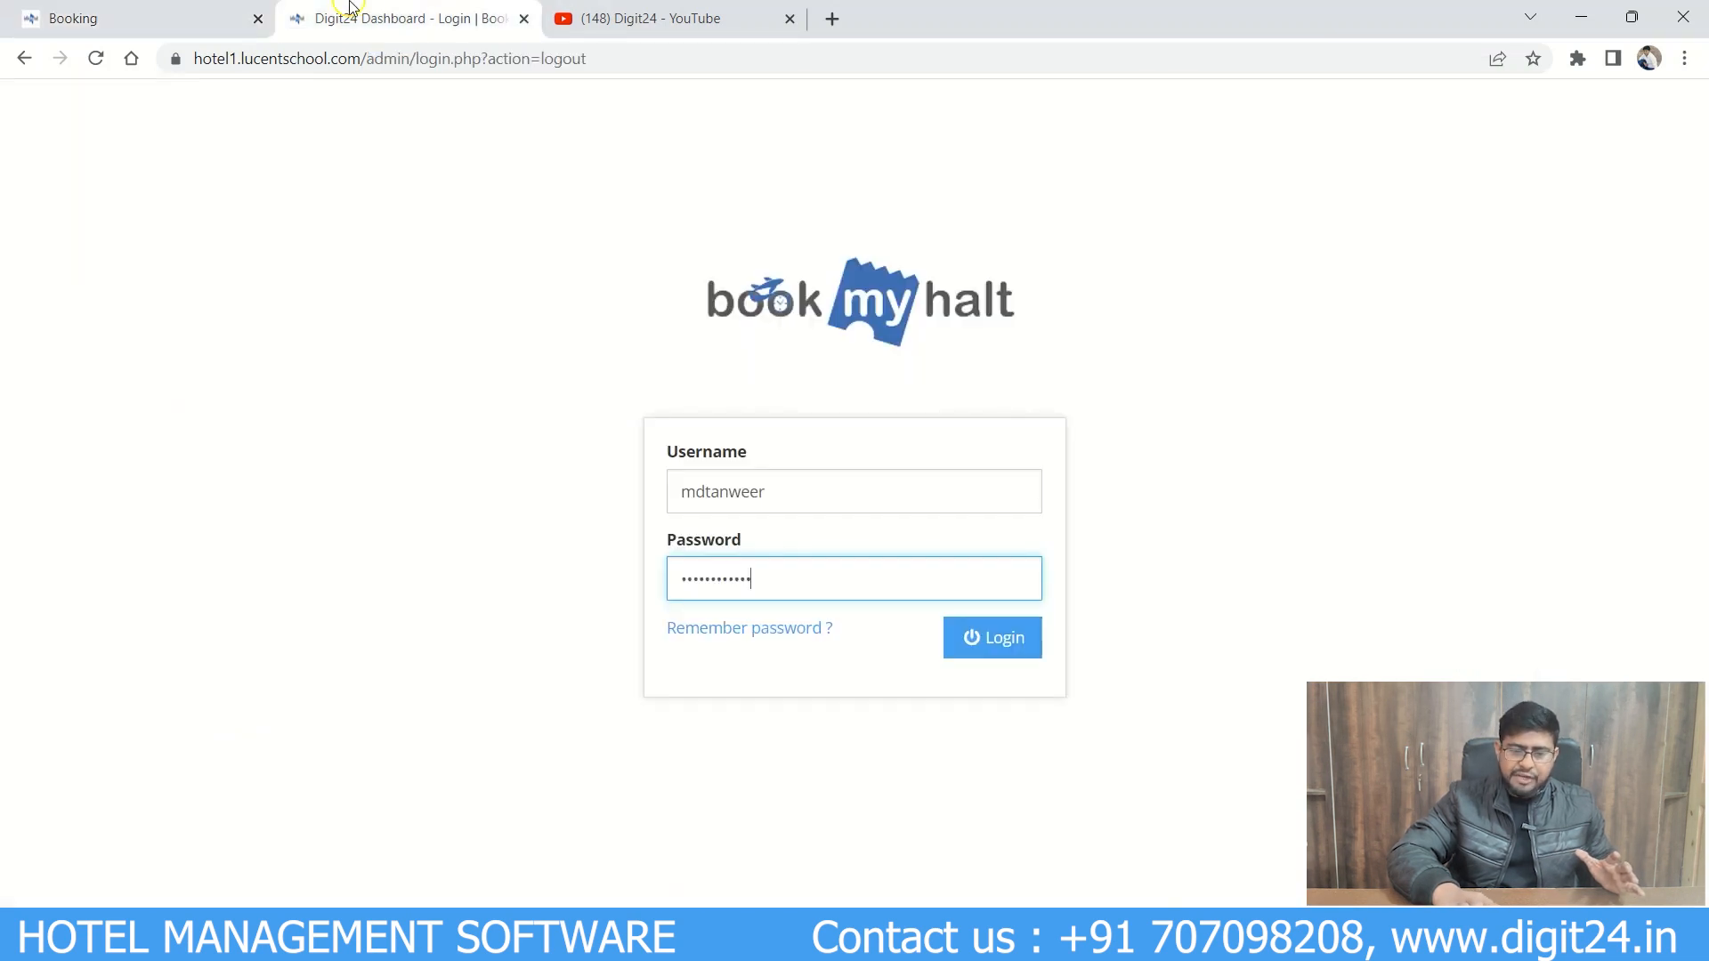
{"action": "left_click", "coordinate": [1019, 640]}
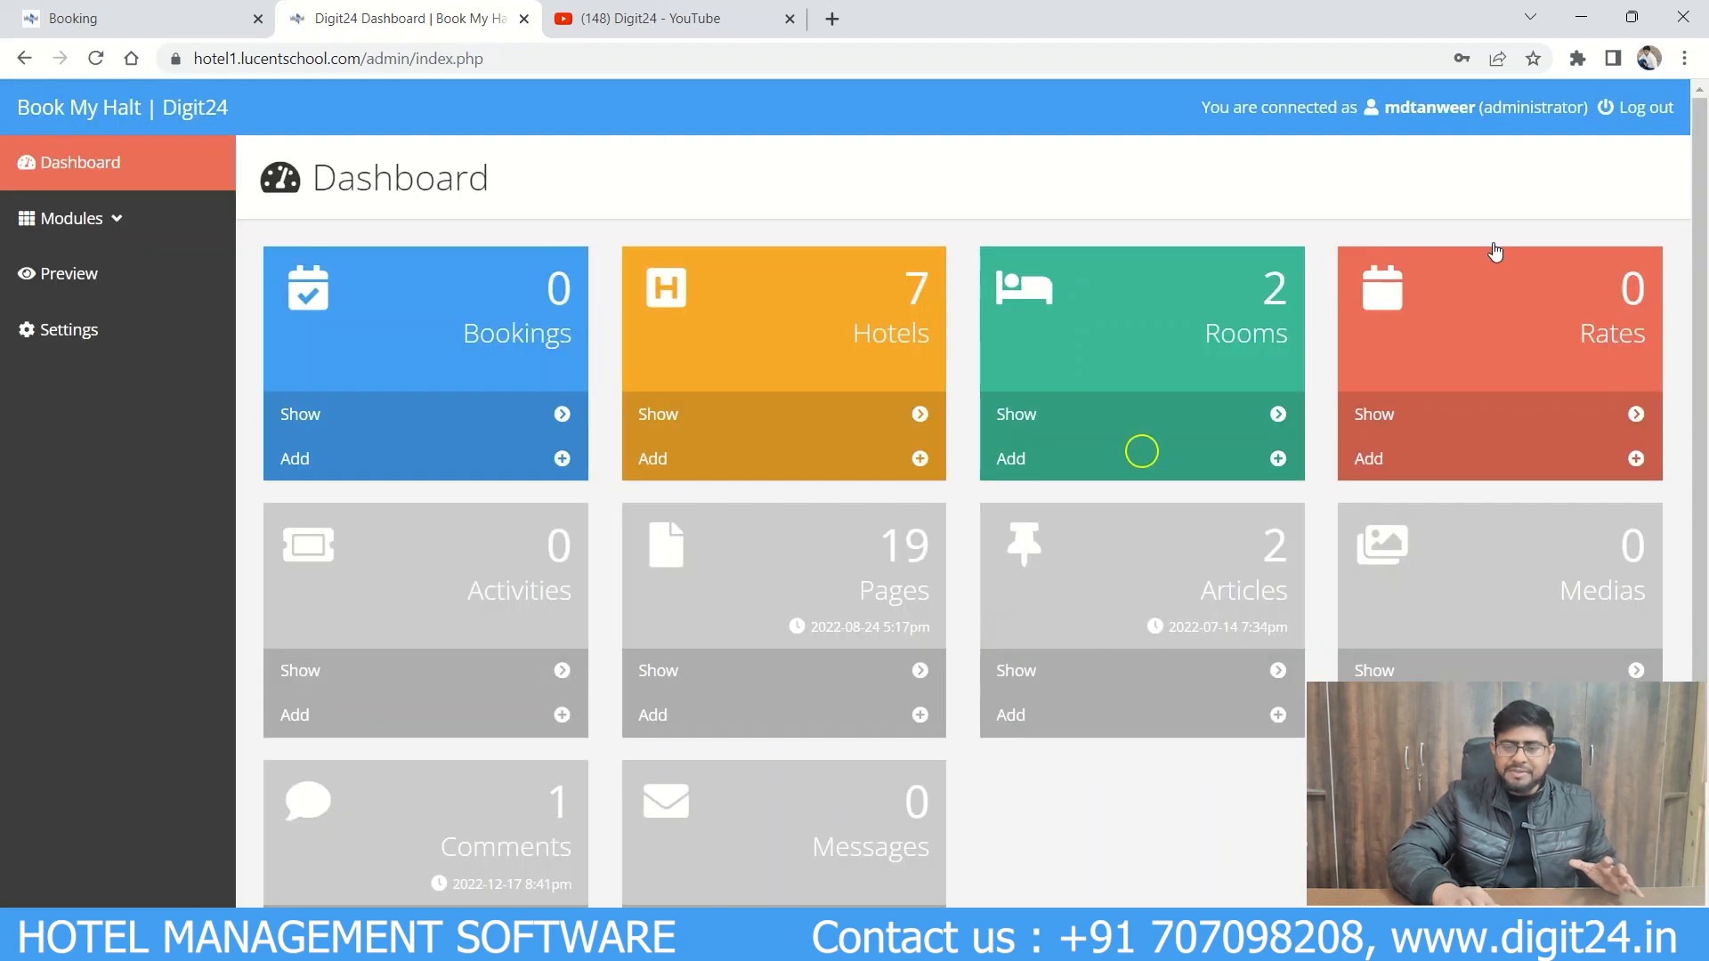
{"action": "left_click_drag", "start_coordinate": [1701, 398], "coordinate": [1700, 174]}
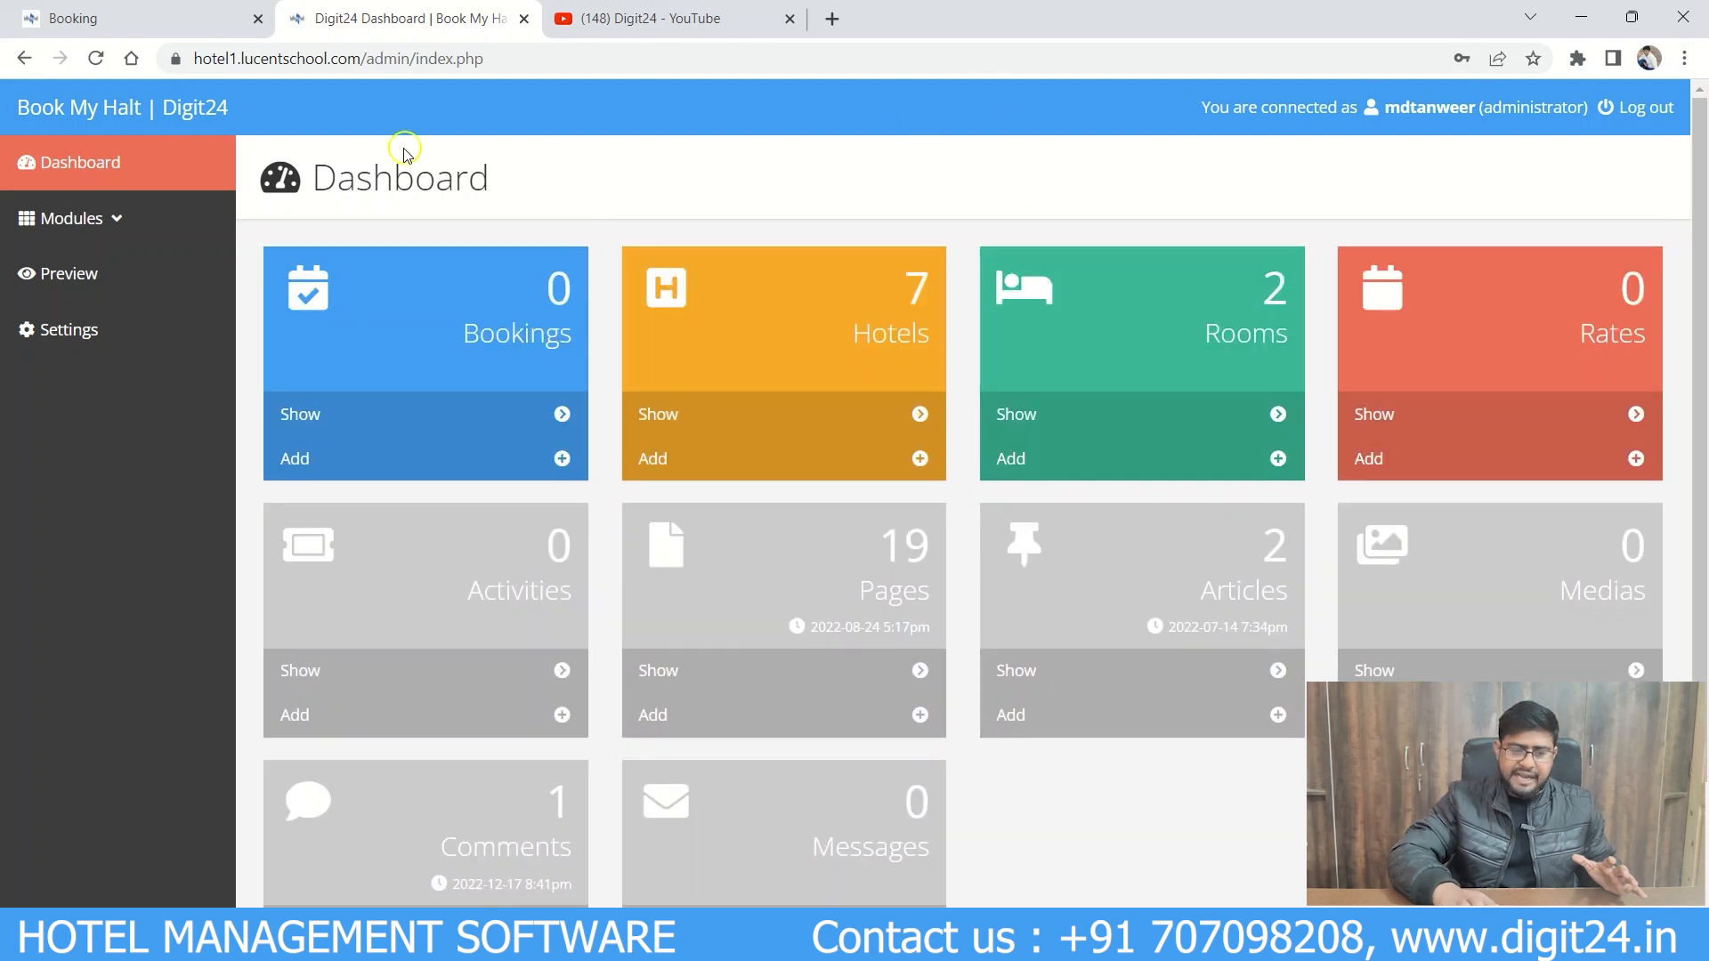
Step: Start a new rate entry in the Rates module
{"action": "left_click", "coordinate": [116, 219]}
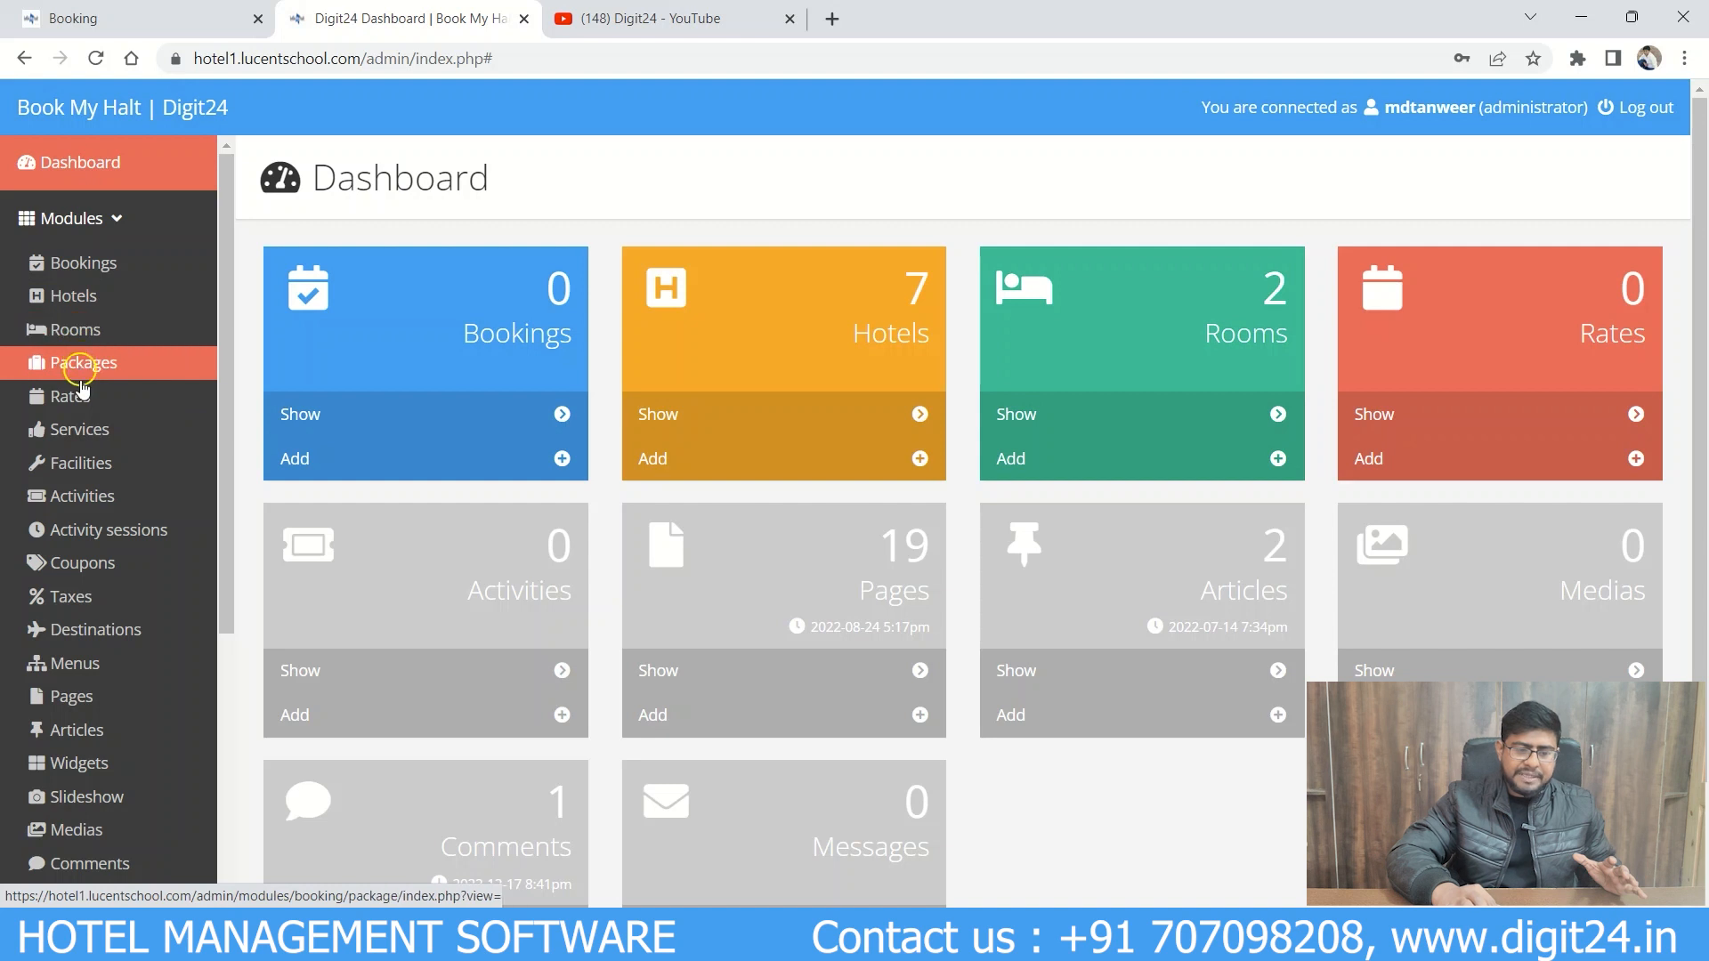
{"action": "left_click", "coordinate": [76, 401]}
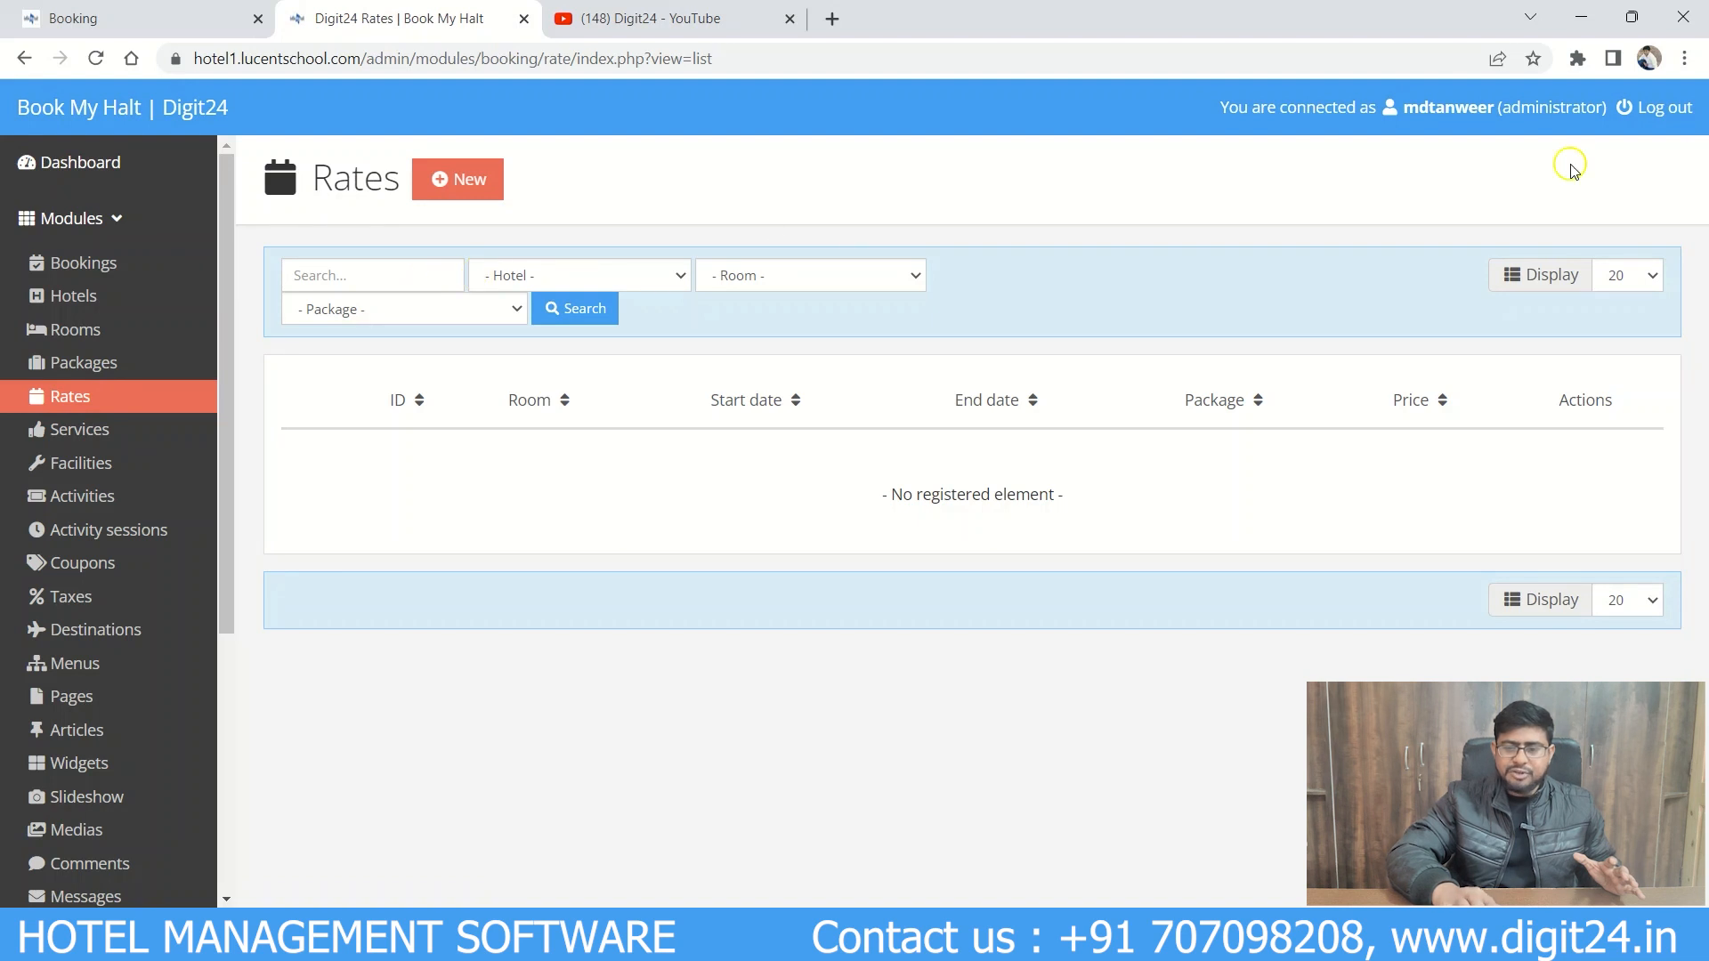
{"action": "left_click_drag", "start_coordinate": [1700, 203], "coordinate": [1694, 157]}
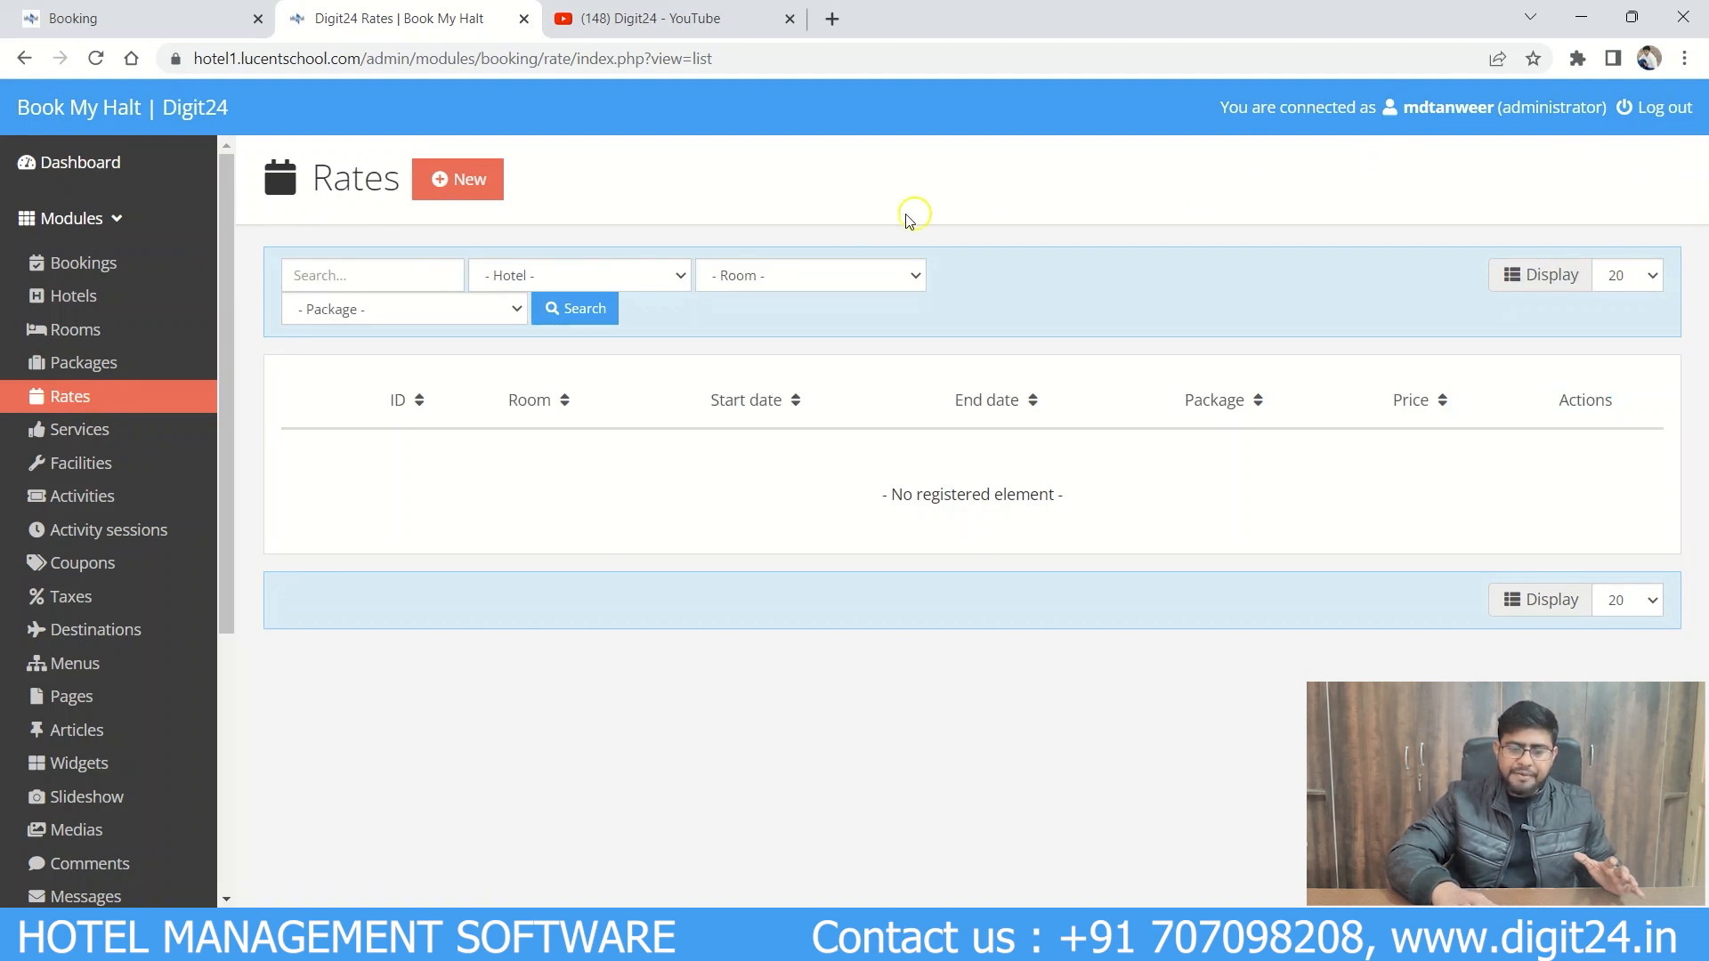
{"action": "left_click", "coordinate": [464, 188]}
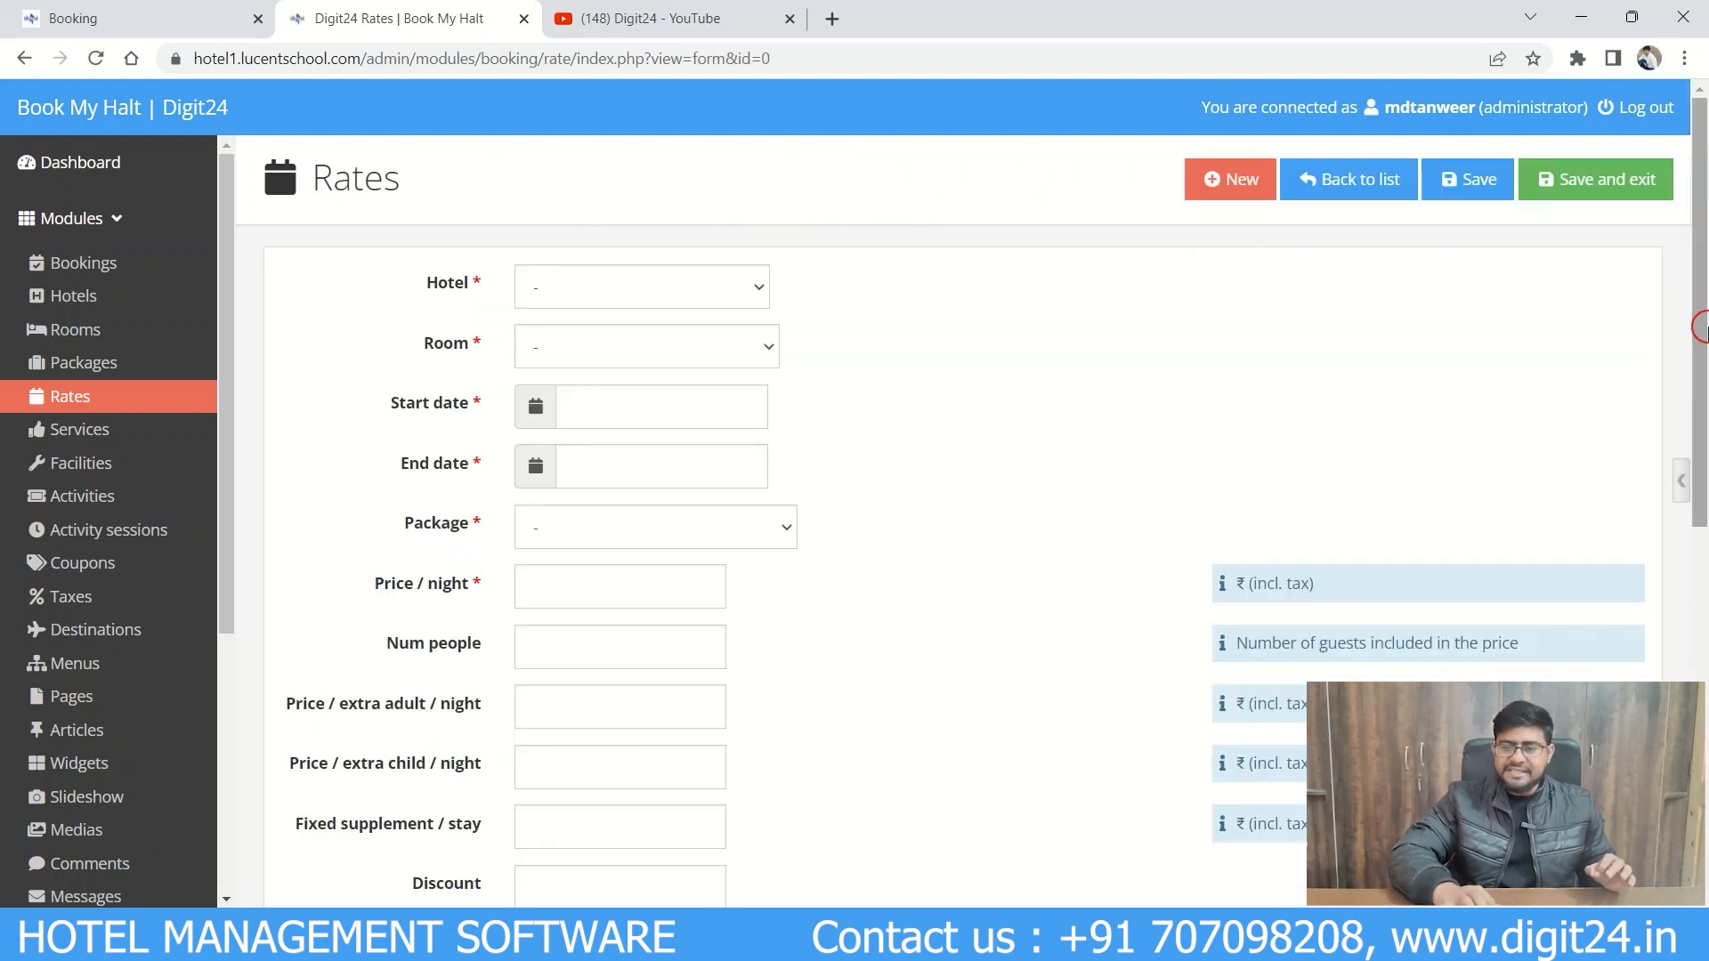
{"action": "left_click_drag", "start_coordinate": [1701, 328], "coordinate": [1694, 272]}
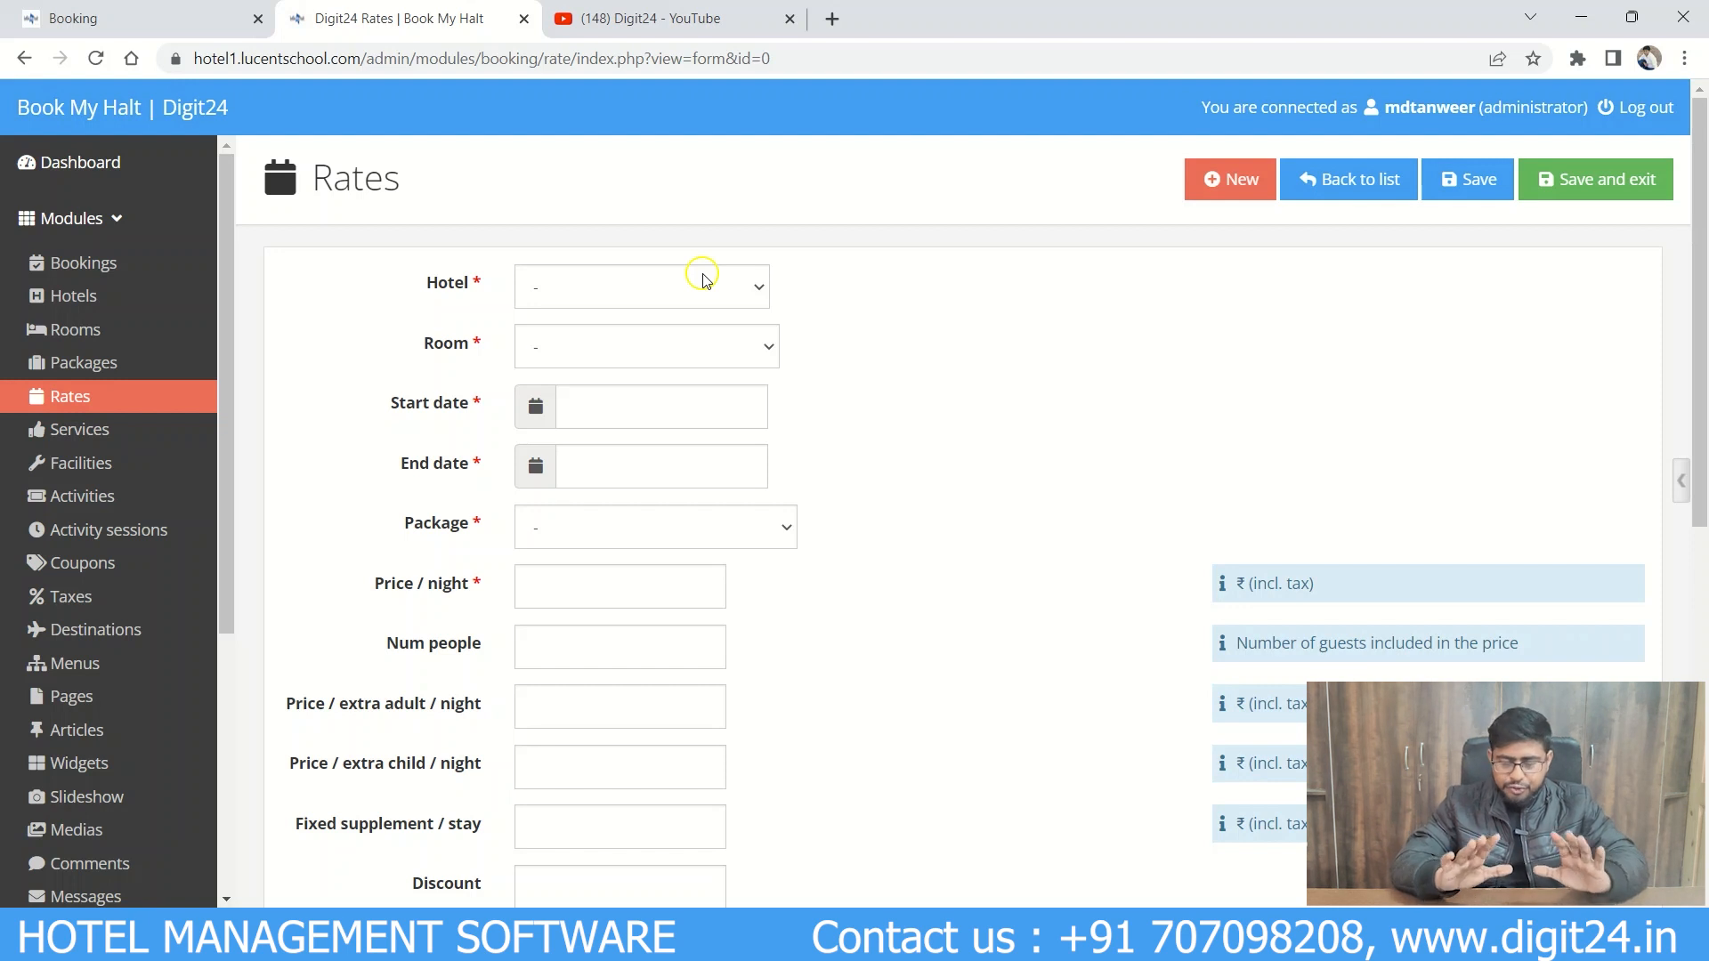
{"action": "left_click", "coordinate": [182, 18]}
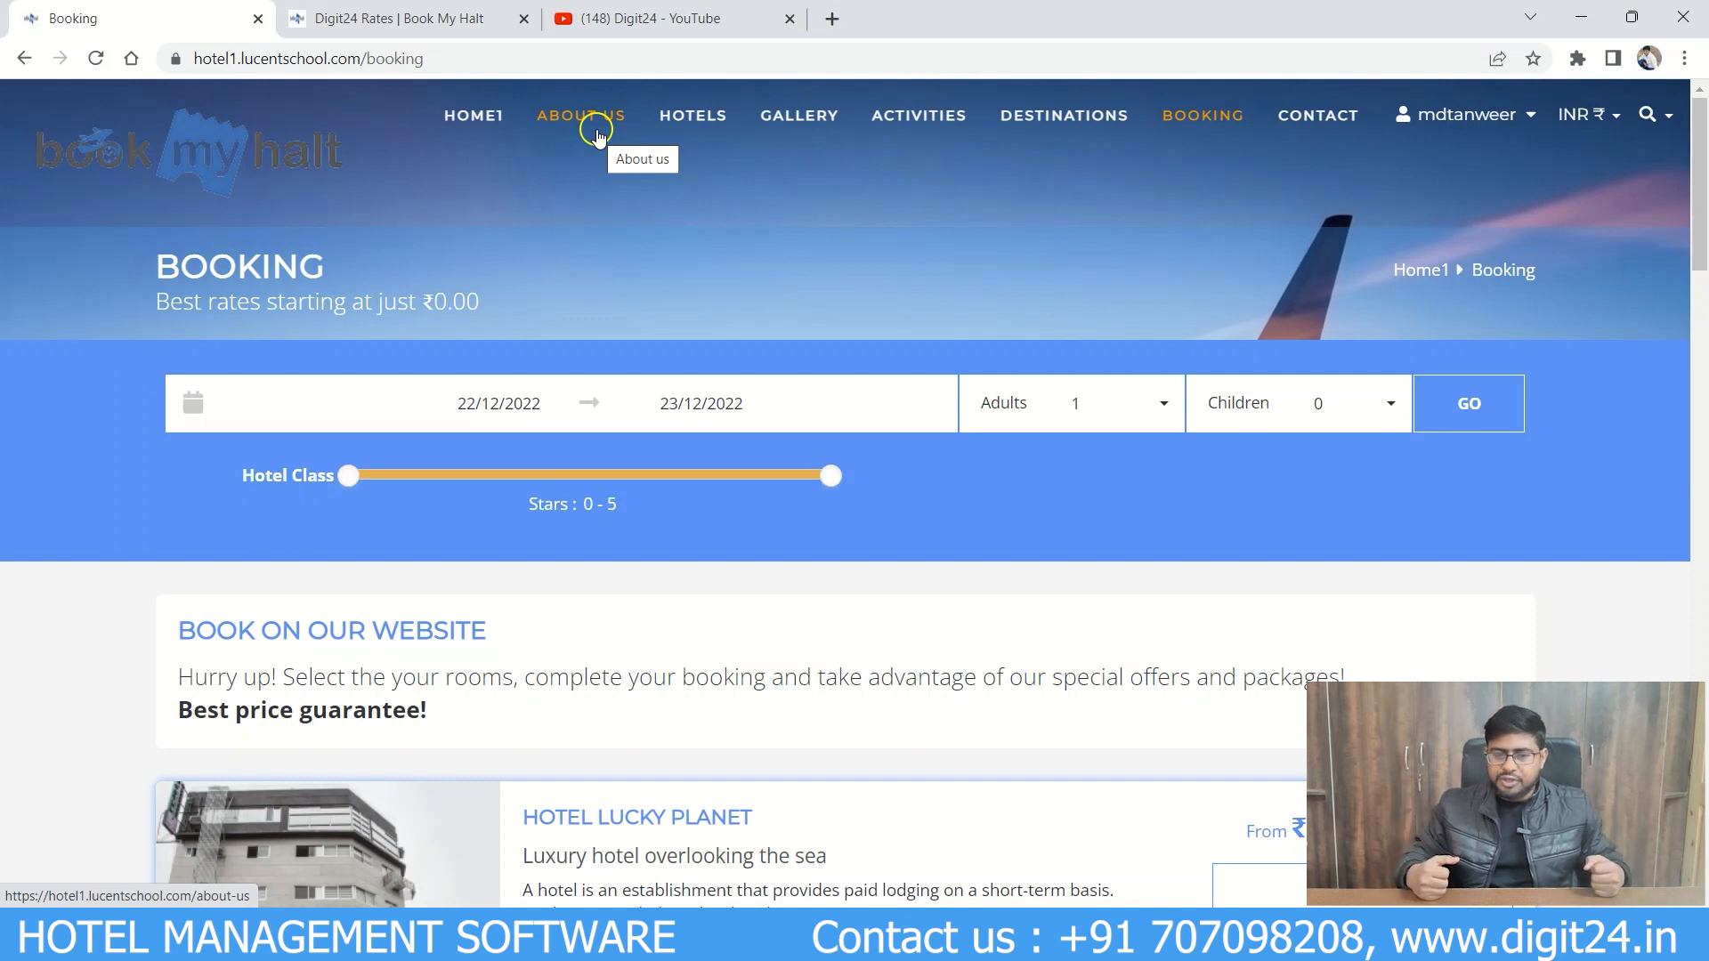
{"action": "left_click", "coordinate": [430, 9]}
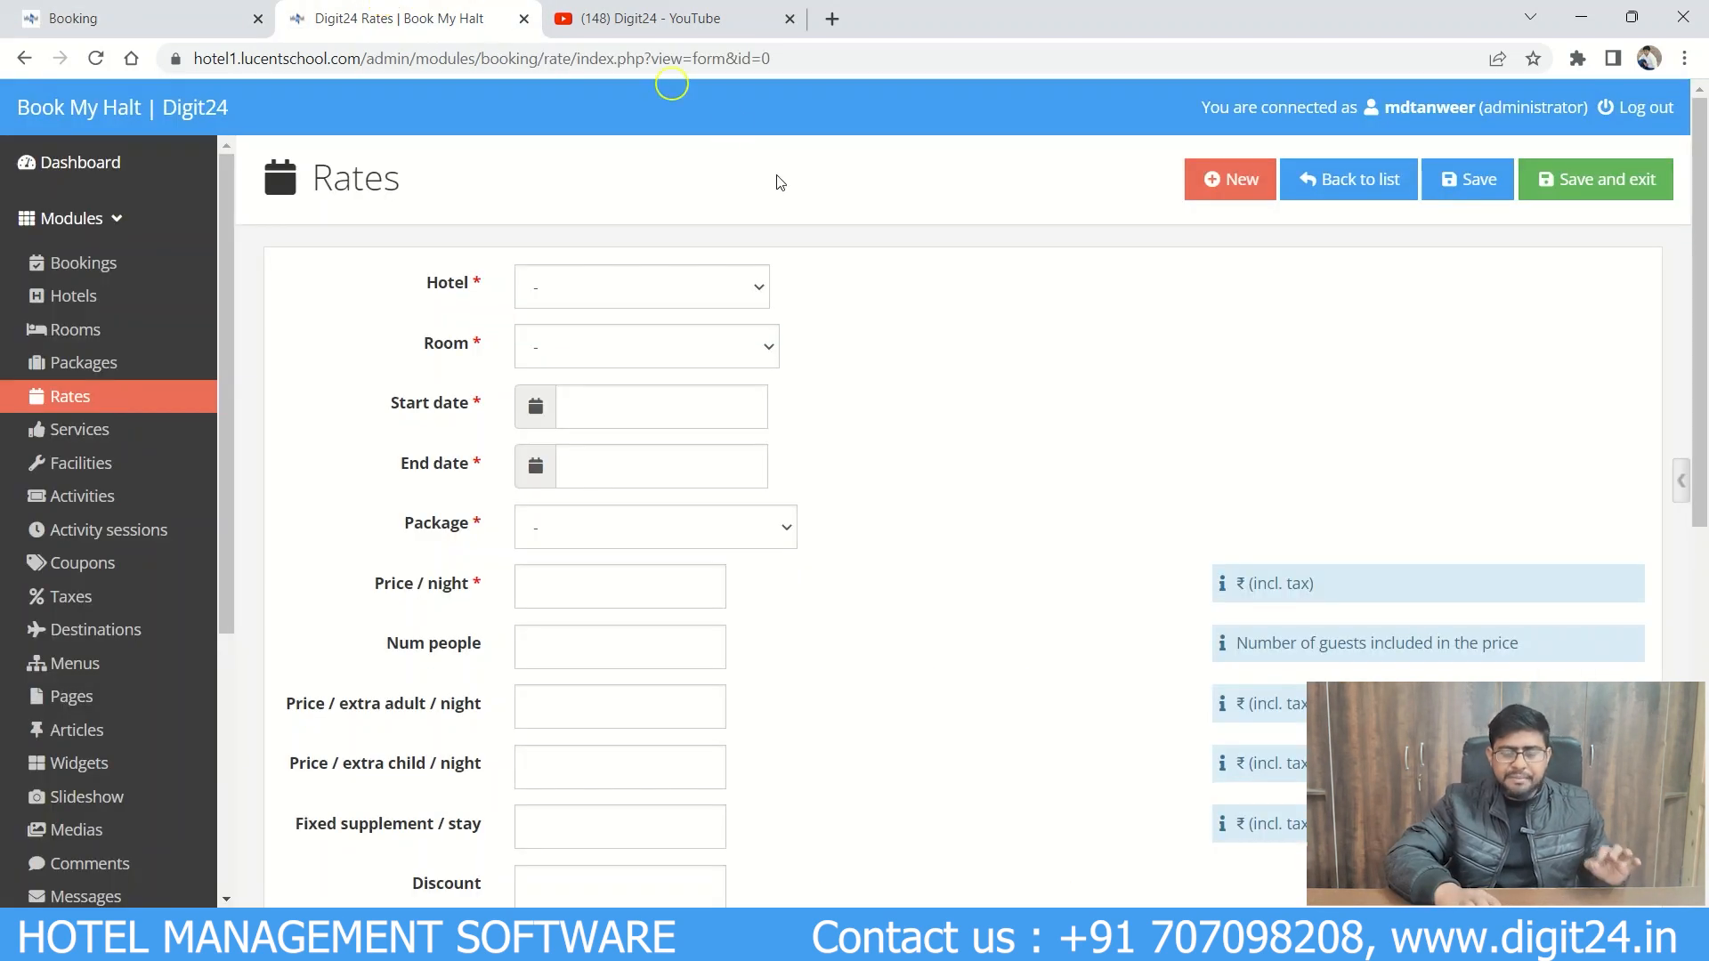
{"action": "mouse_move", "coordinate": [1700, 310]}
{"action": "left_mouse_down"}
{"action": "mouse_move", "coordinate": [1702, 484]}
{"action": "mouse_move", "coordinate": [1700, 303]}
{"action": "left_mouse_up"}
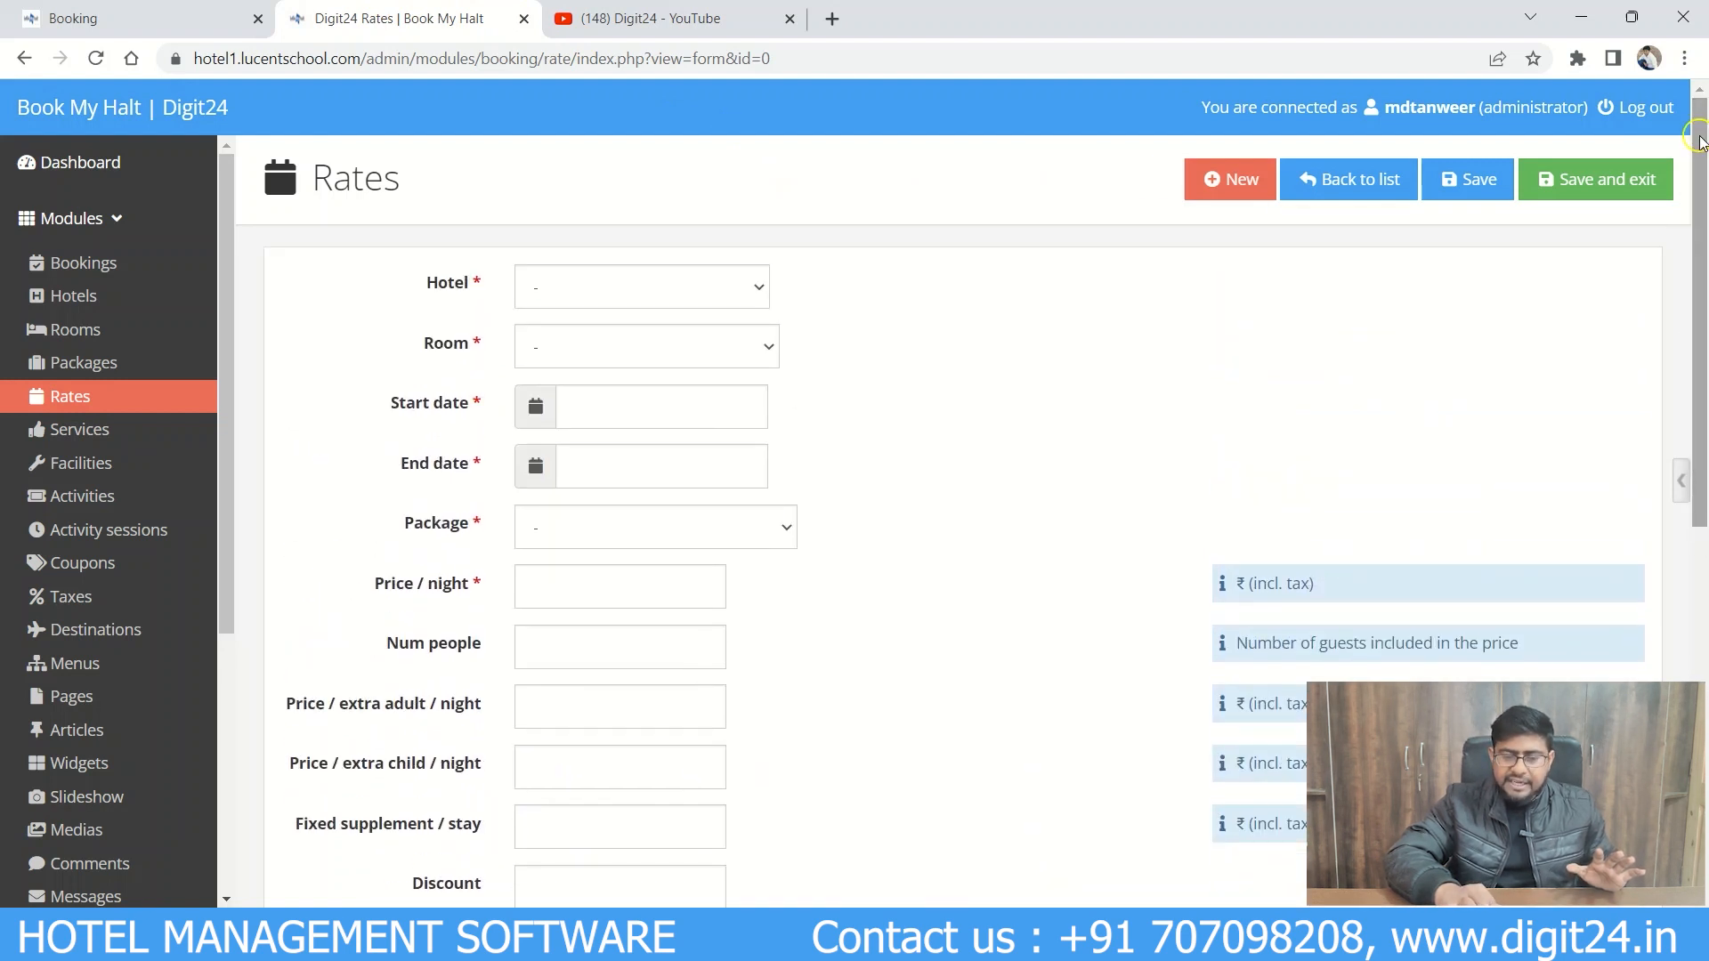
Step: Assign the new rate to Hotel Lucky Planet and its DELUX SINGLE BEDROOM room
{"action": "left_click", "coordinate": [712, 287]}
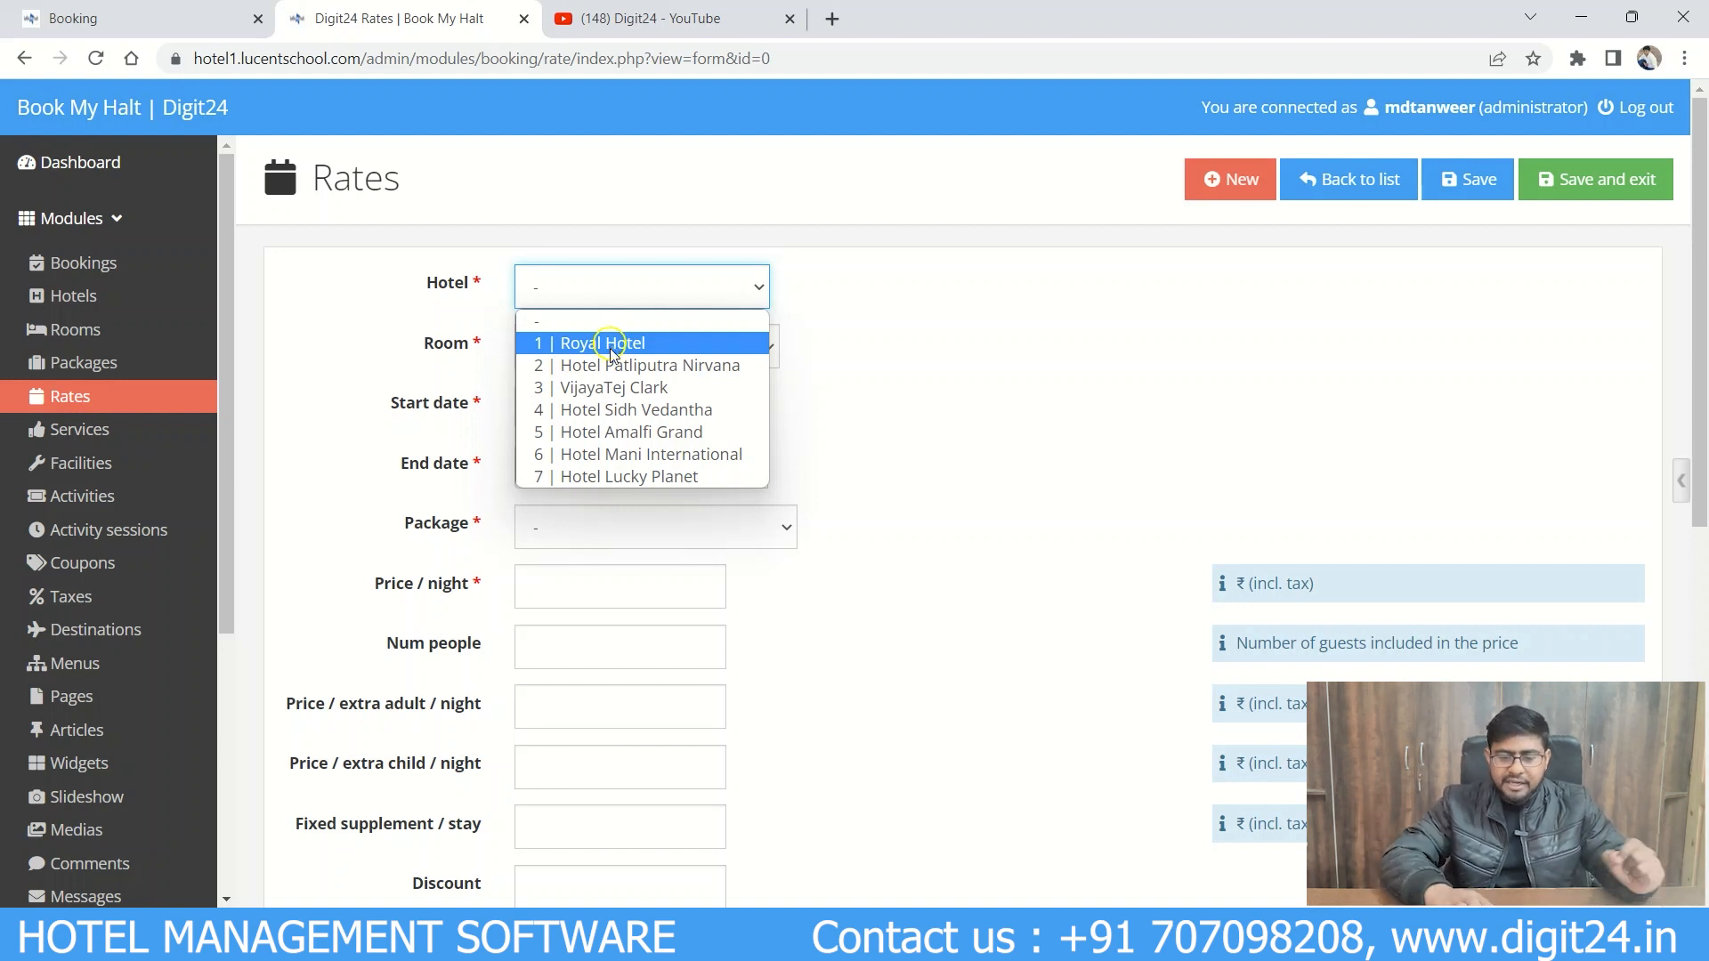
{"action": "left_click", "coordinate": [626, 478]}
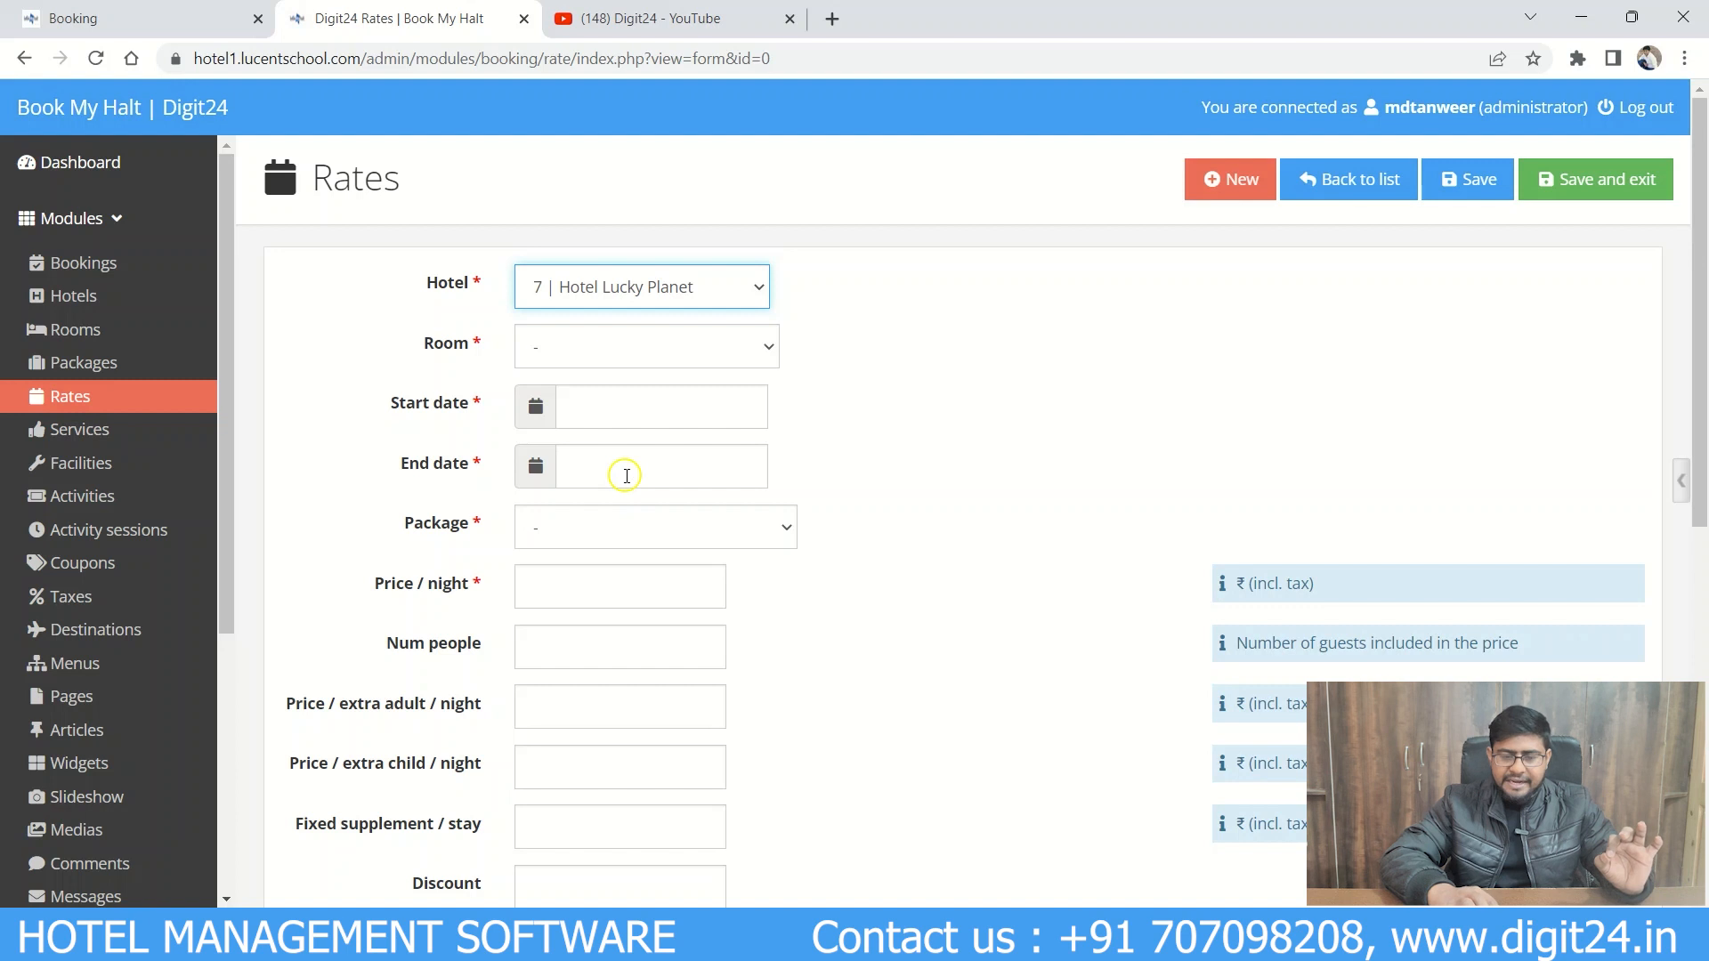
{"action": "left_click", "coordinate": [723, 345]}
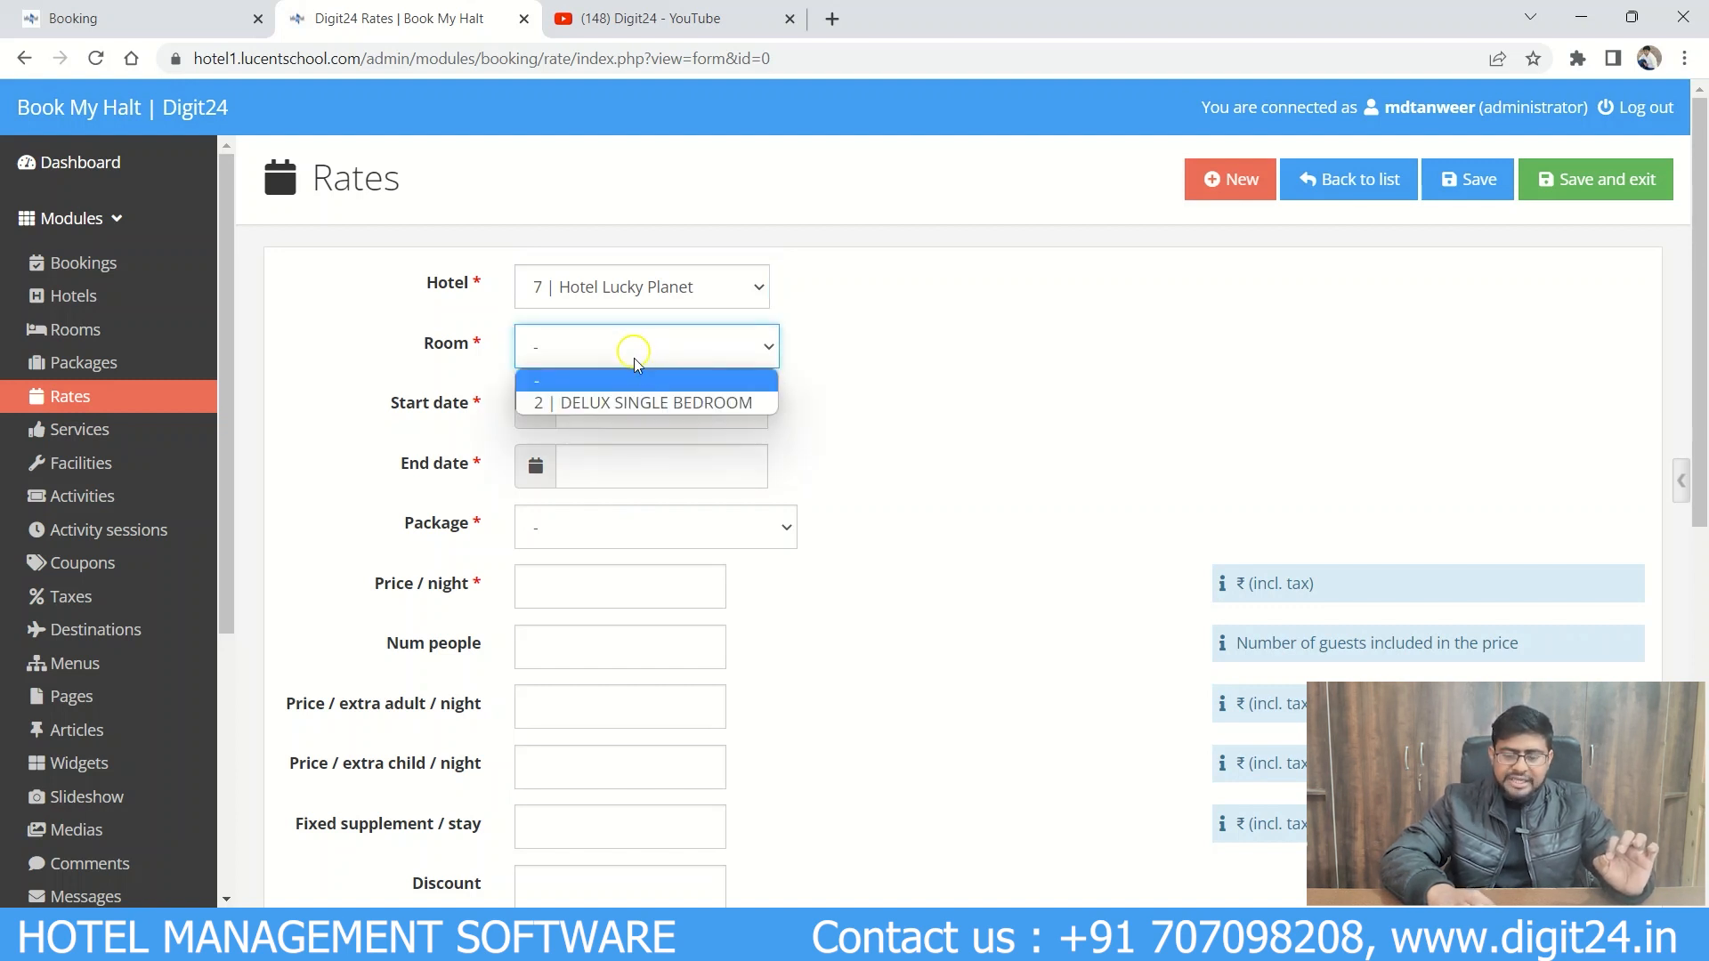
{"action": "left_click", "coordinate": [613, 402]}
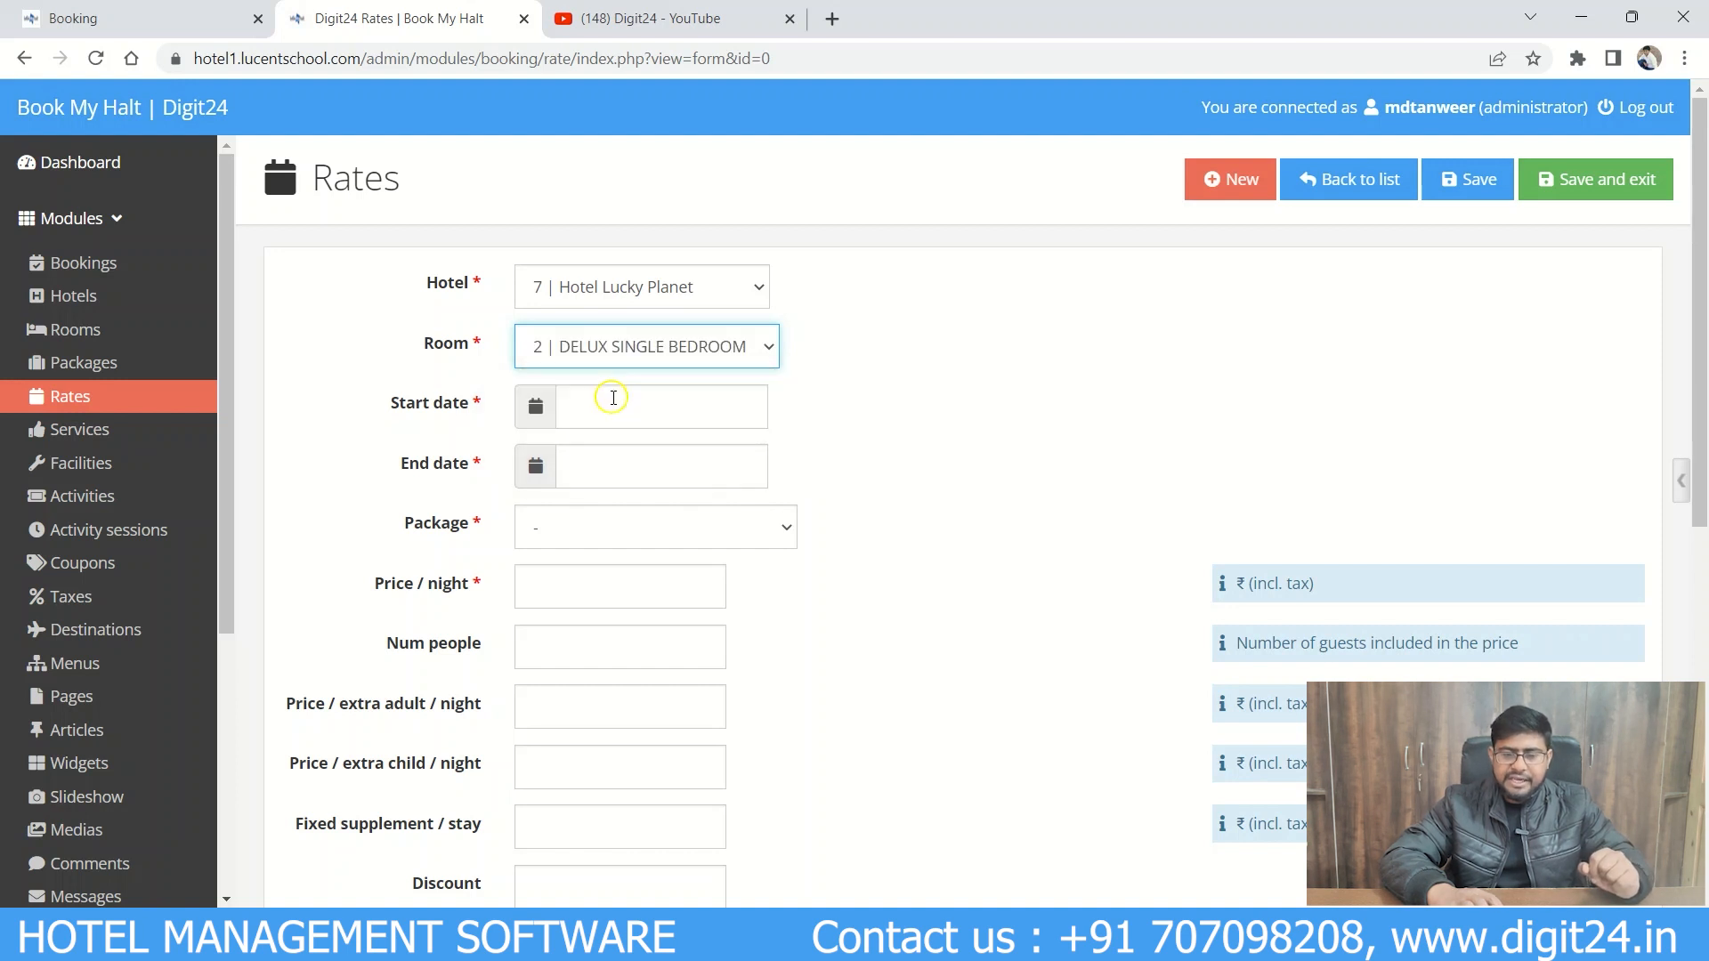
Step: Set the rate's start date to 2022-12-01
{"action": "left_click", "coordinate": [593, 415]}
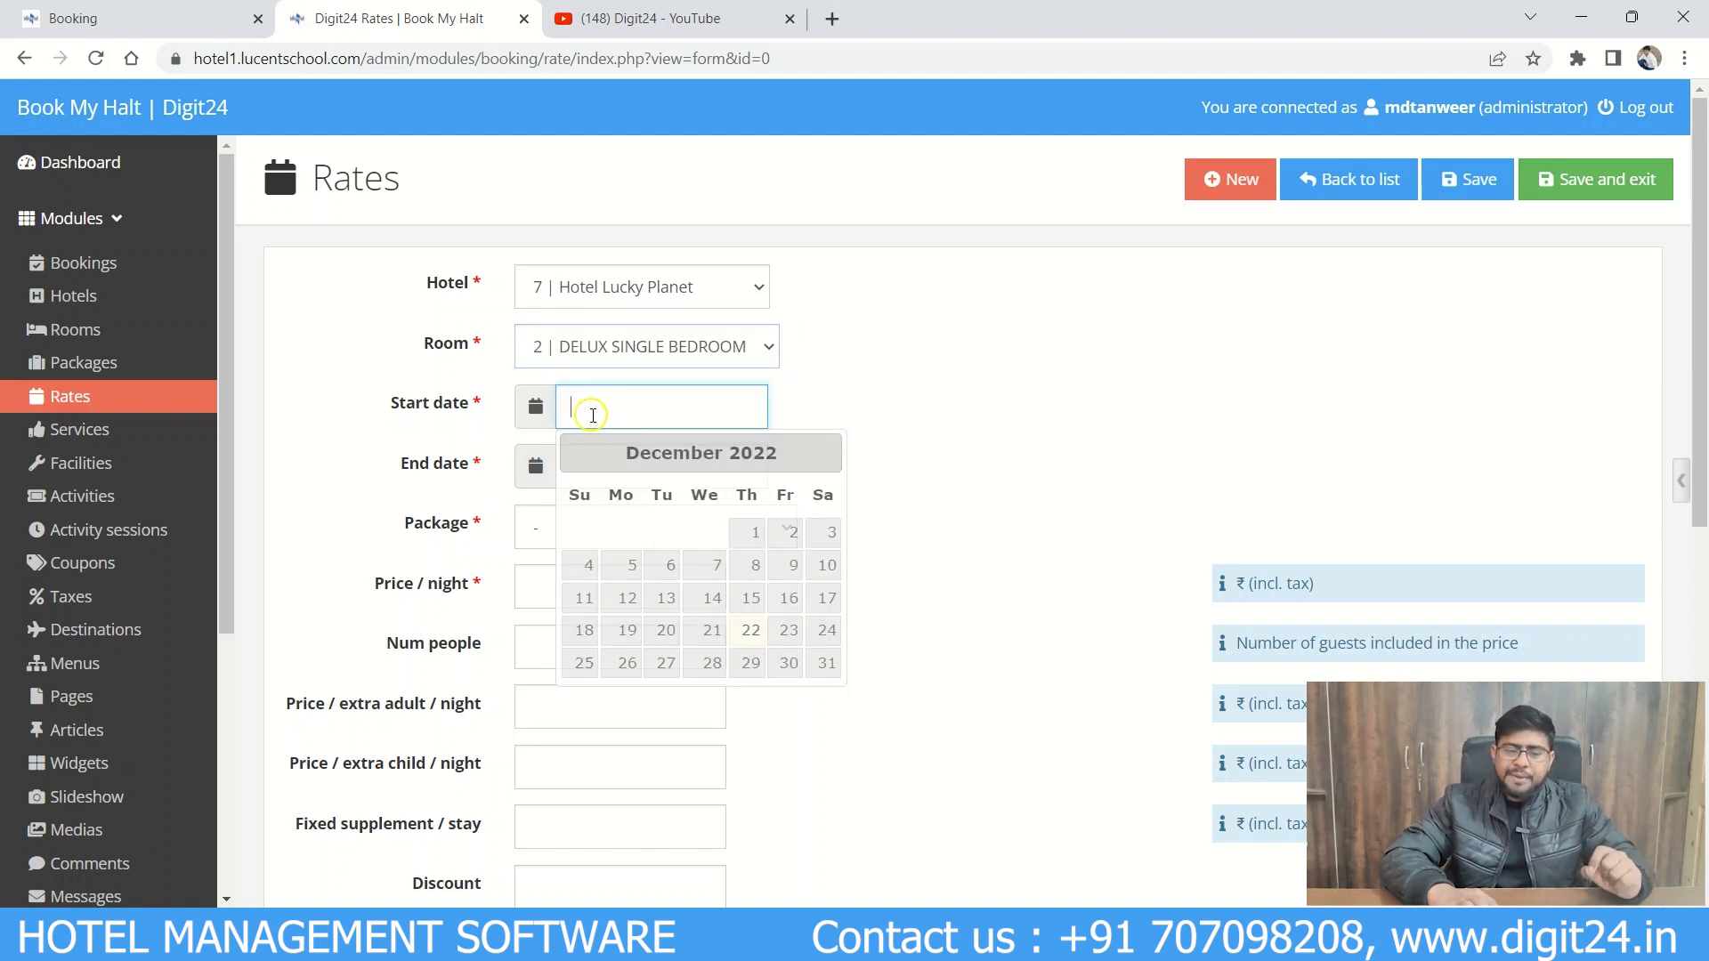
{"action": "left_click", "coordinate": [789, 466]}
{"action": "left_click", "coordinate": [754, 532]}
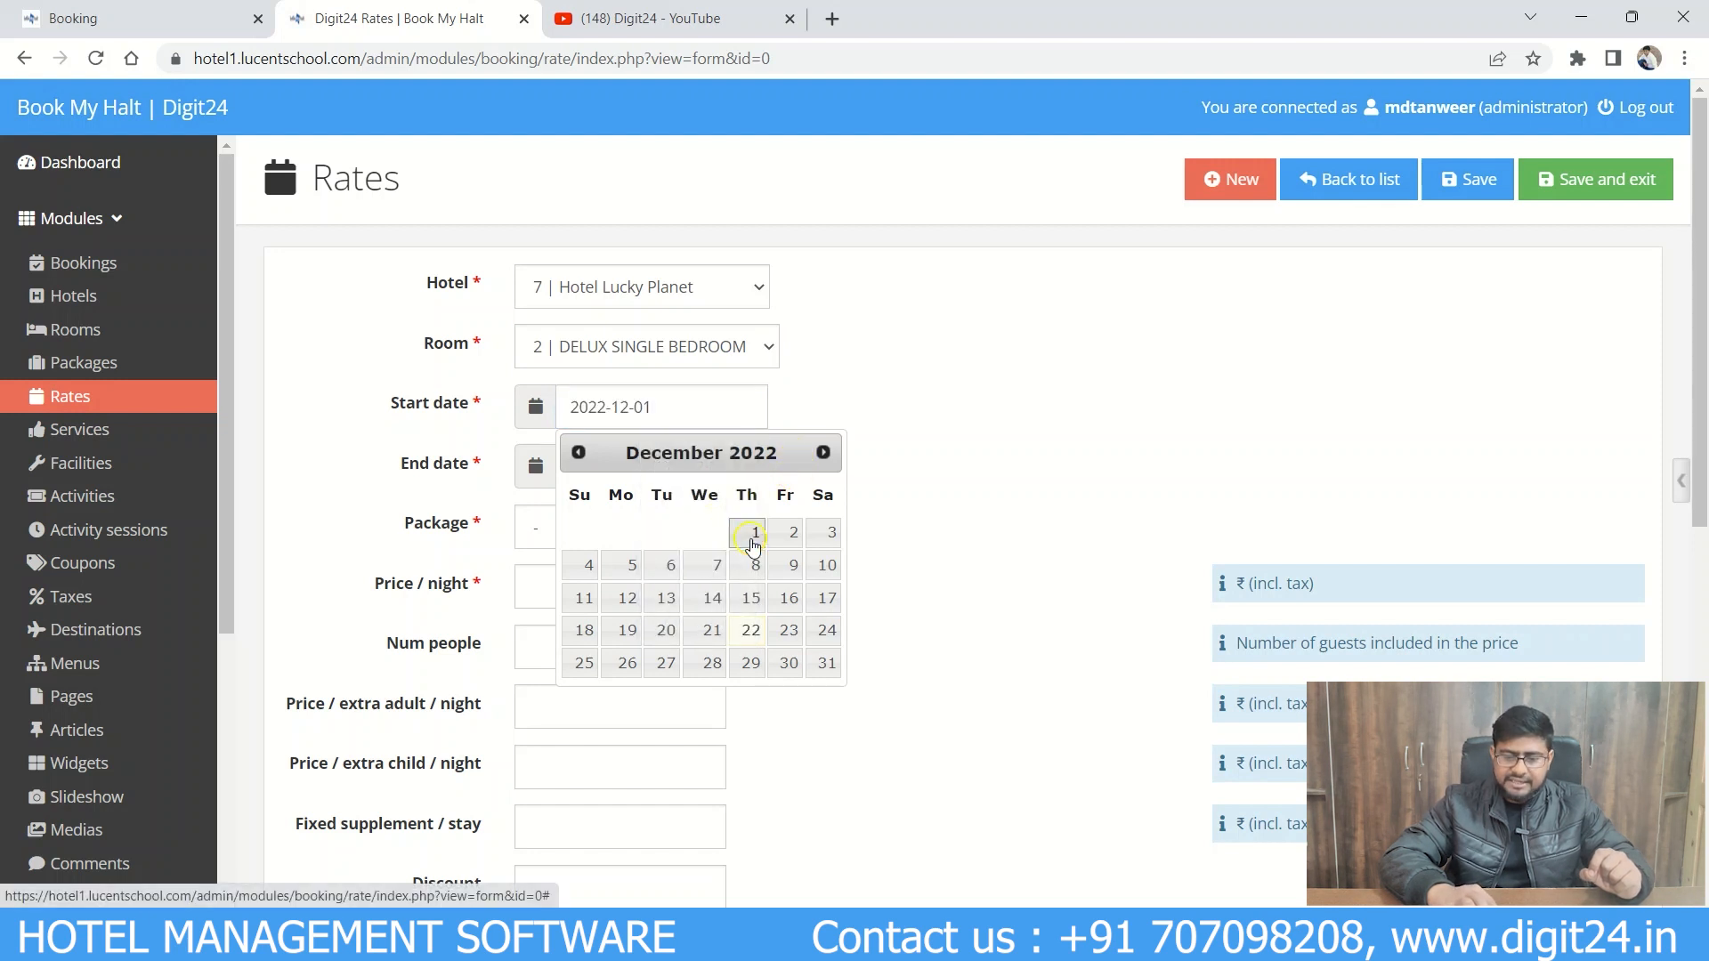
Step: Set the rate's end date to 2023-12-31
{"action": "left_click", "coordinate": [649, 463]}
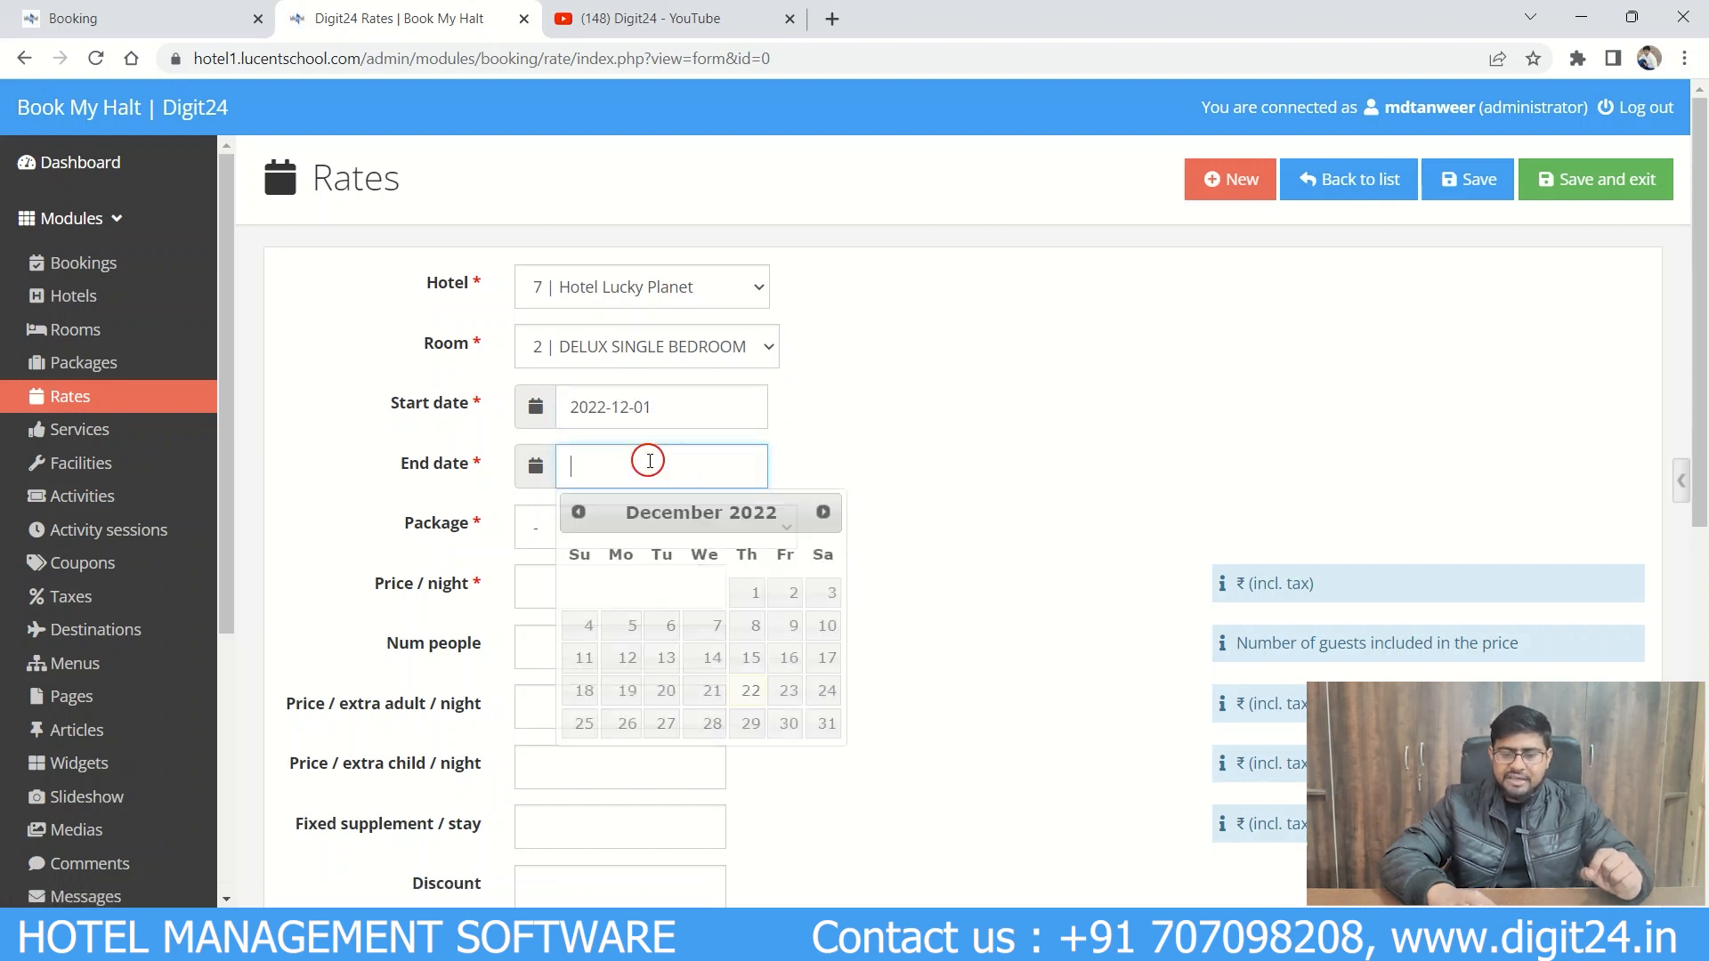
{"action": "left_click", "coordinate": [823, 511]}
{"action": "left_click", "coordinate": [824, 511]}
{"action": "left_click", "coordinate": [823, 511]}
{"action": "left_click", "coordinate": [824, 511]}
{"action": "left_click", "coordinate": [824, 511]}
{"action": "left_click", "coordinate": [823, 511]}
{"action": "left_click", "coordinate": [823, 511]}
{"action": "left_click", "coordinate": [826, 512]}
{"action": "left_click", "coordinate": [826, 513]}
{"action": "left_click", "coordinate": [826, 513]}
{"action": "left_click", "coordinate": [826, 513]}
{"action": "left_click", "coordinate": [826, 513]}
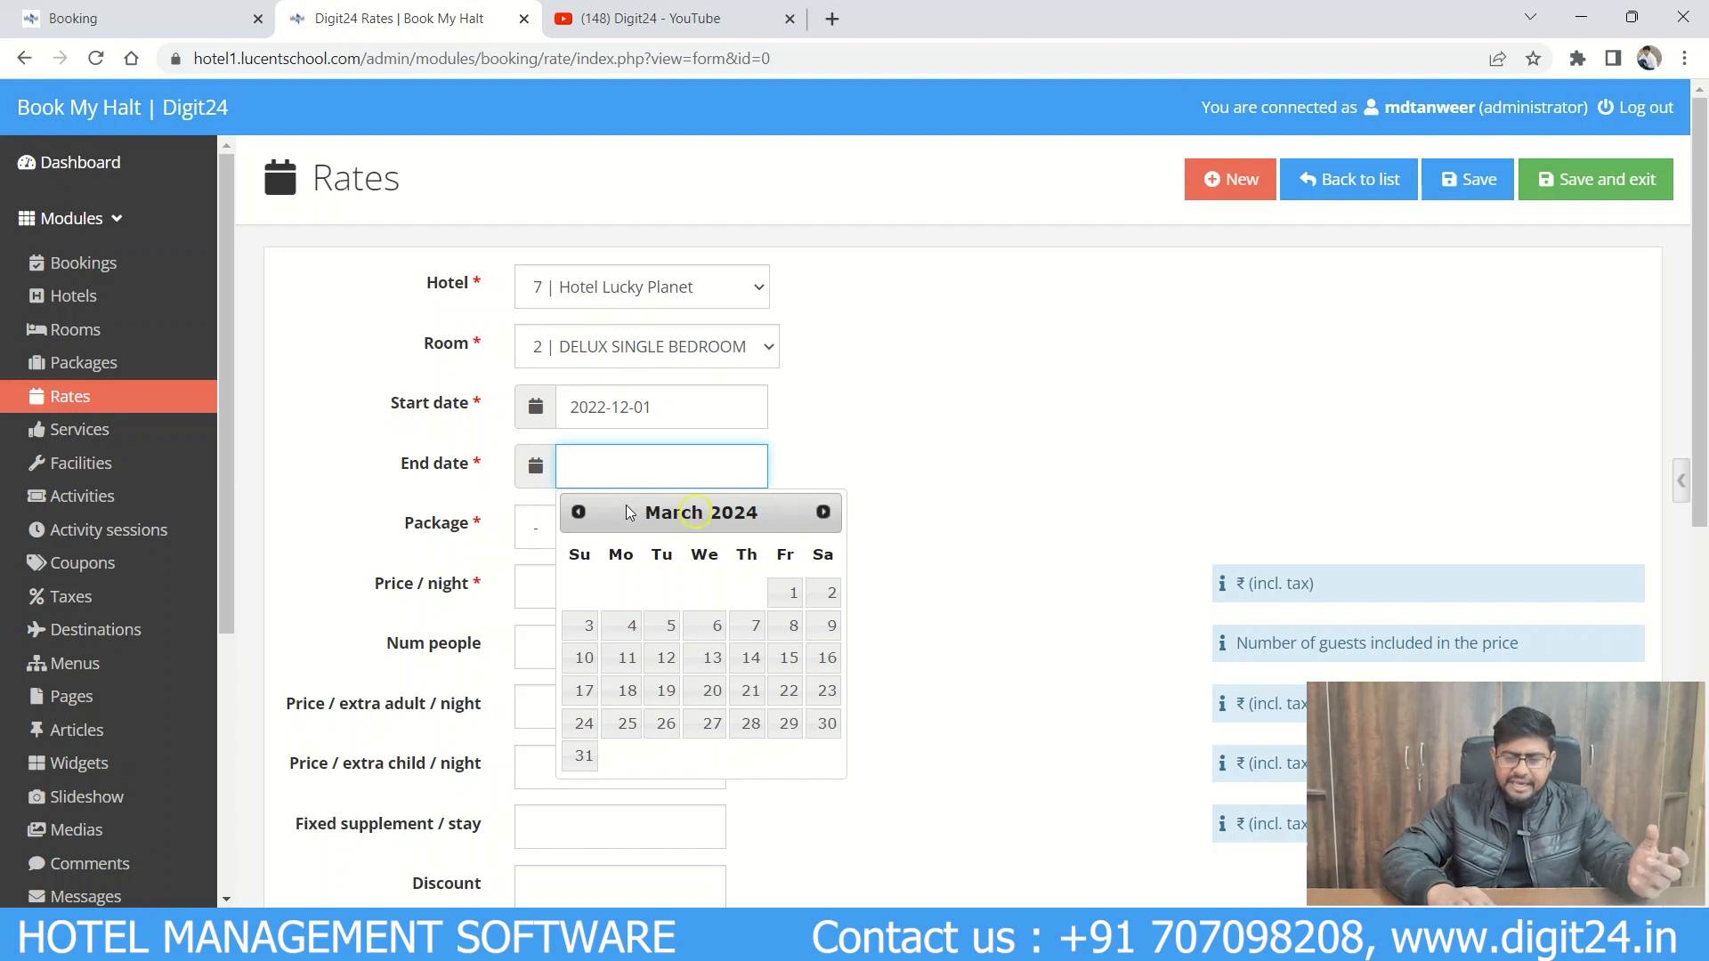
{"action": "left_click", "coordinate": [585, 508]}
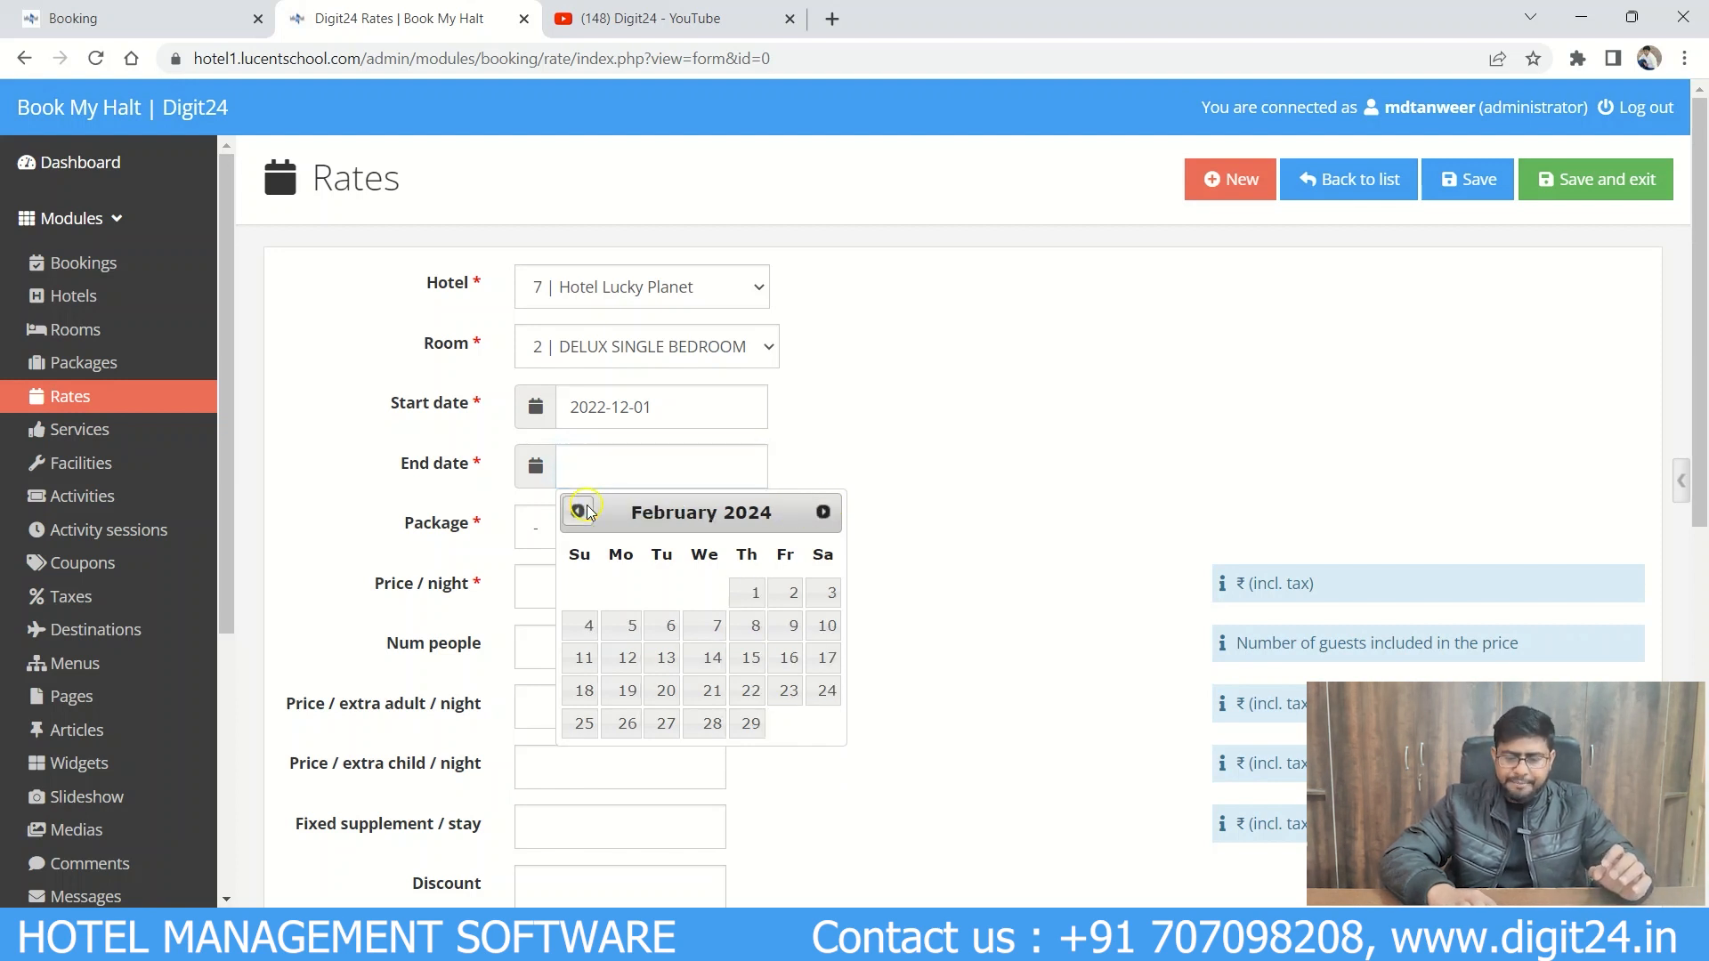
{"action": "left_click", "coordinate": [586, 507]}
{"action": "left_click", "coordinate": [586, 508]}
{"action": "left_click", "coordinate": [586, 507]}
{"action": "left_click", "coordinate": [585, 507]}
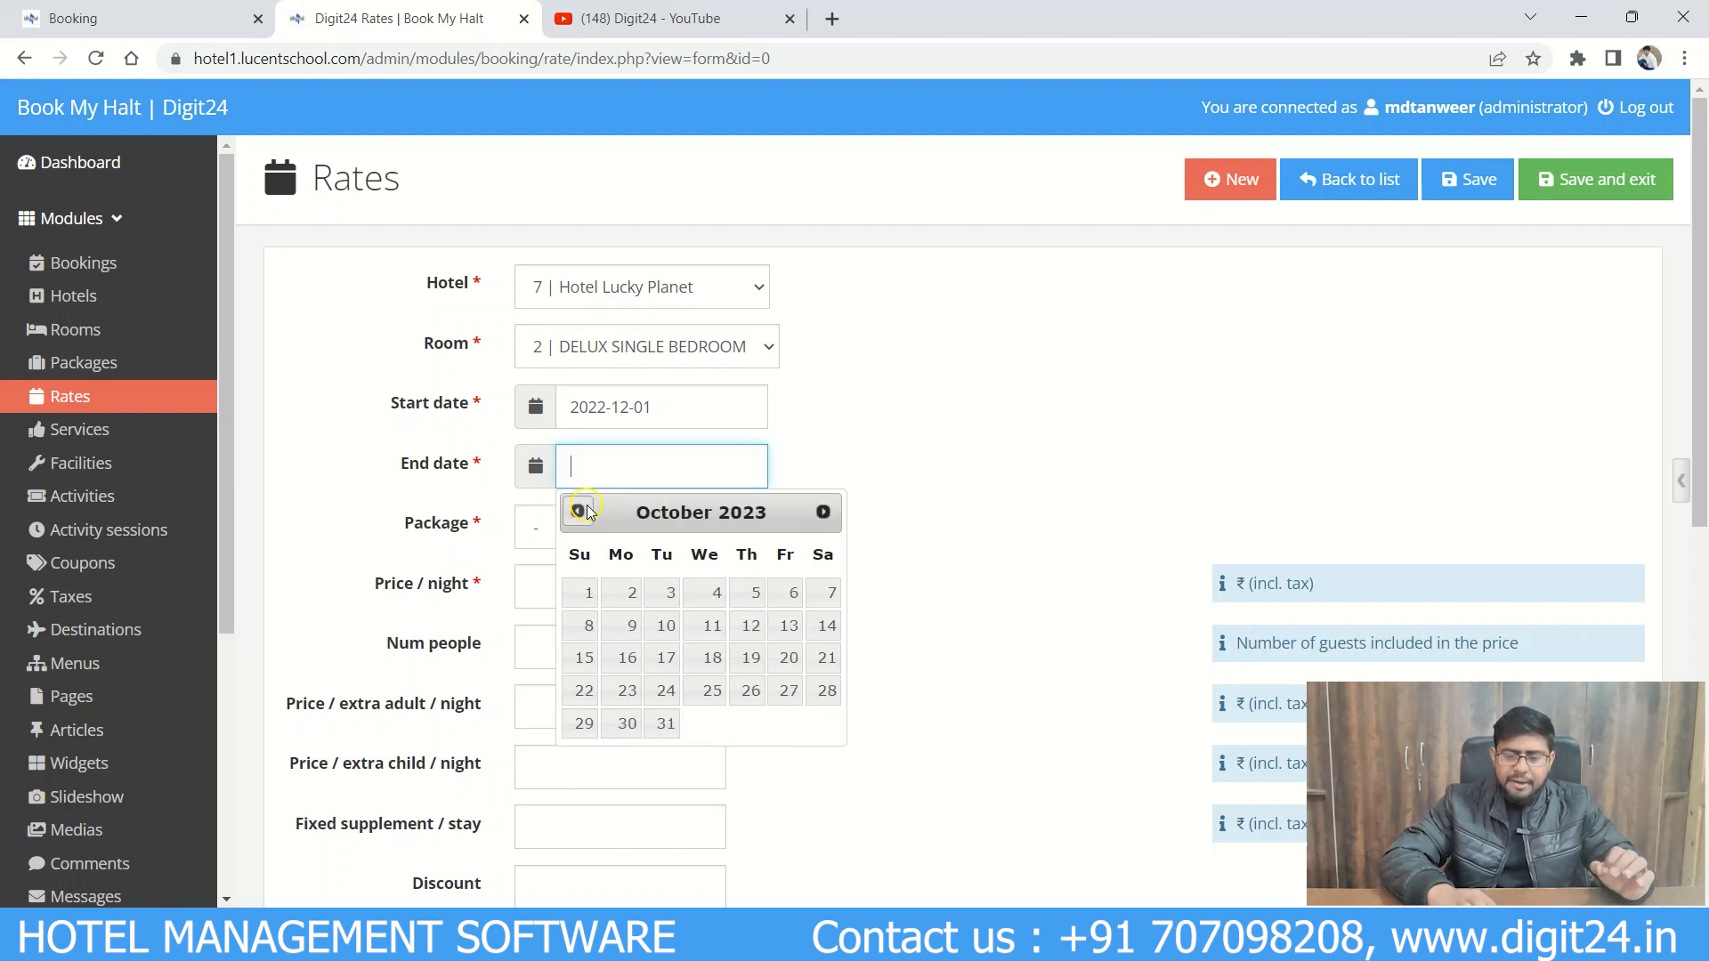
{"action": "left_click", "coordinate": [822, 513]}
{"action": "left_click", "coordinate": [823, 513]}
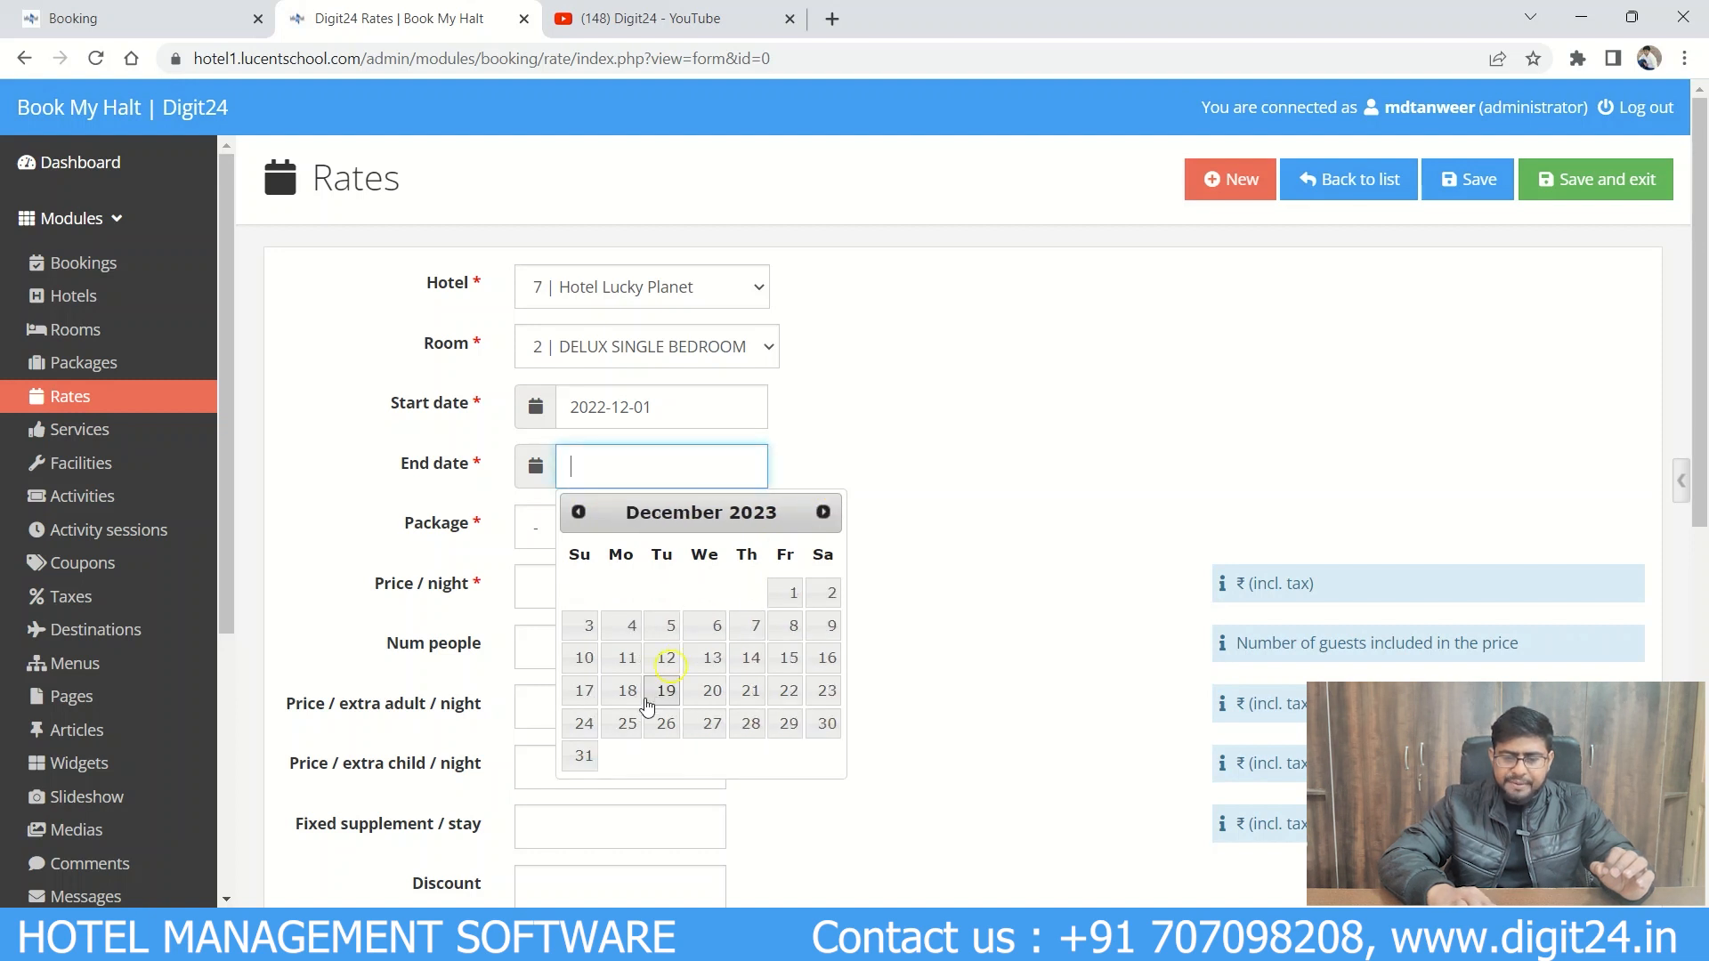
{"action": "left_click", "coordinate": [574, 755]}
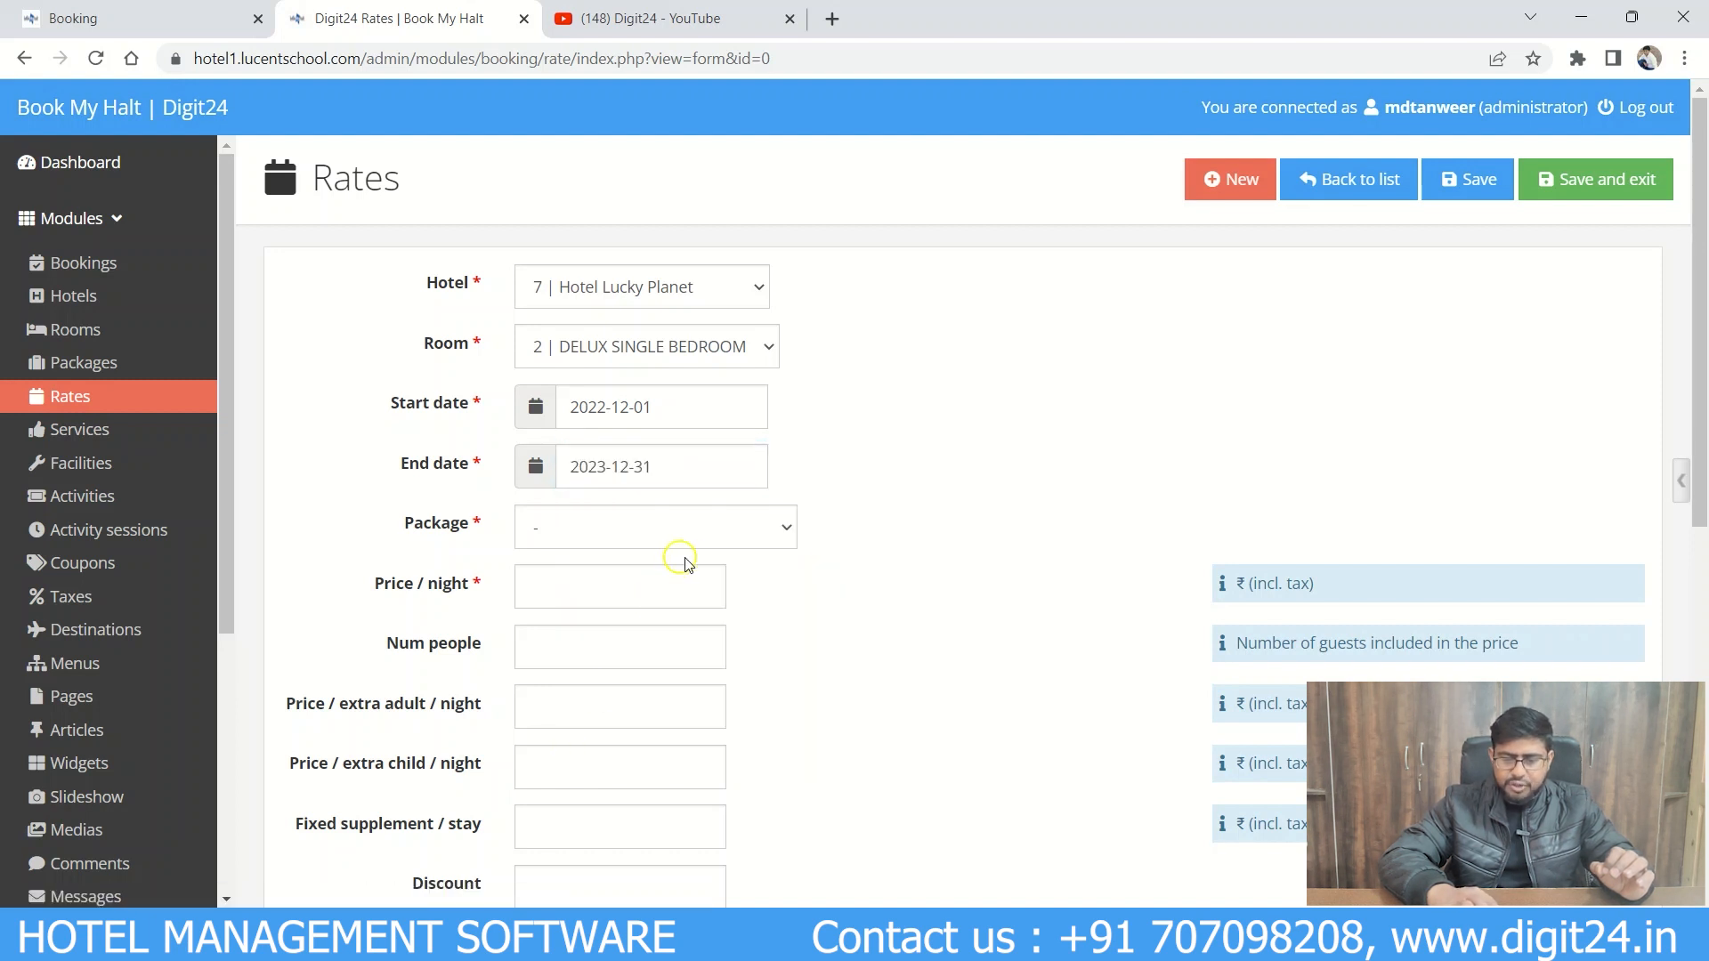
Step: Choose GNENERAL COMMON PACKAGE as the rate's package and set the price per night to 3000
{"action": "left_click", "coordinate": [647, 533]}
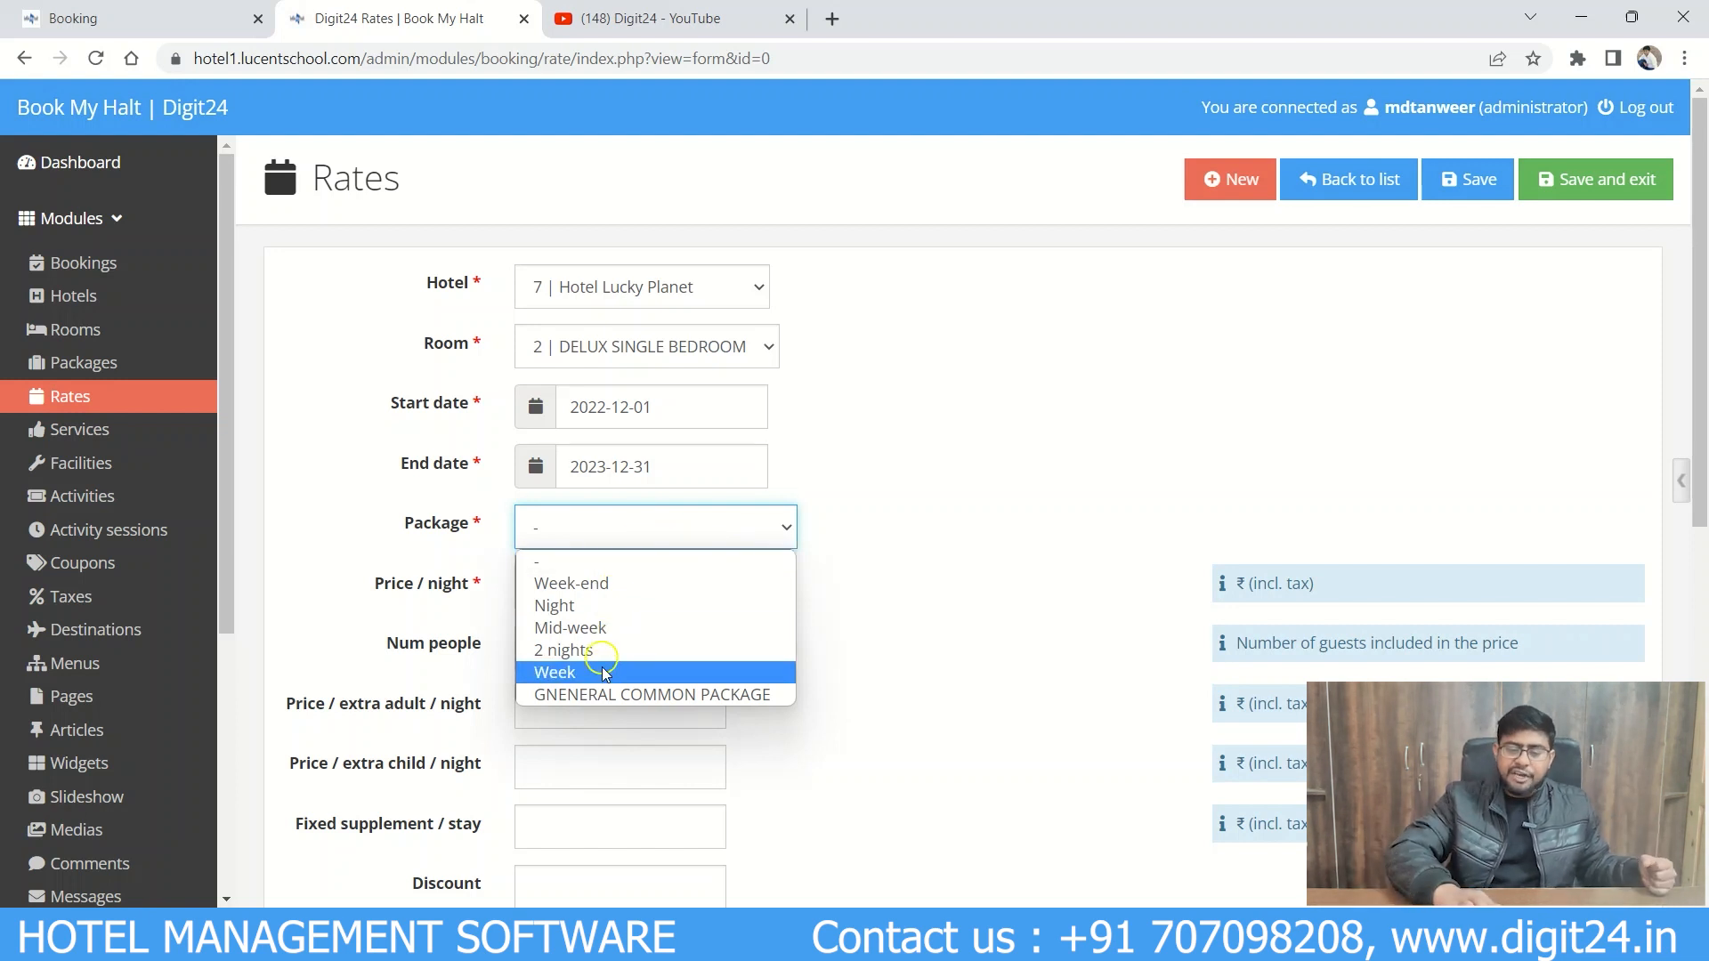
{"action": "left_click", "coordinate": [659, 696]}
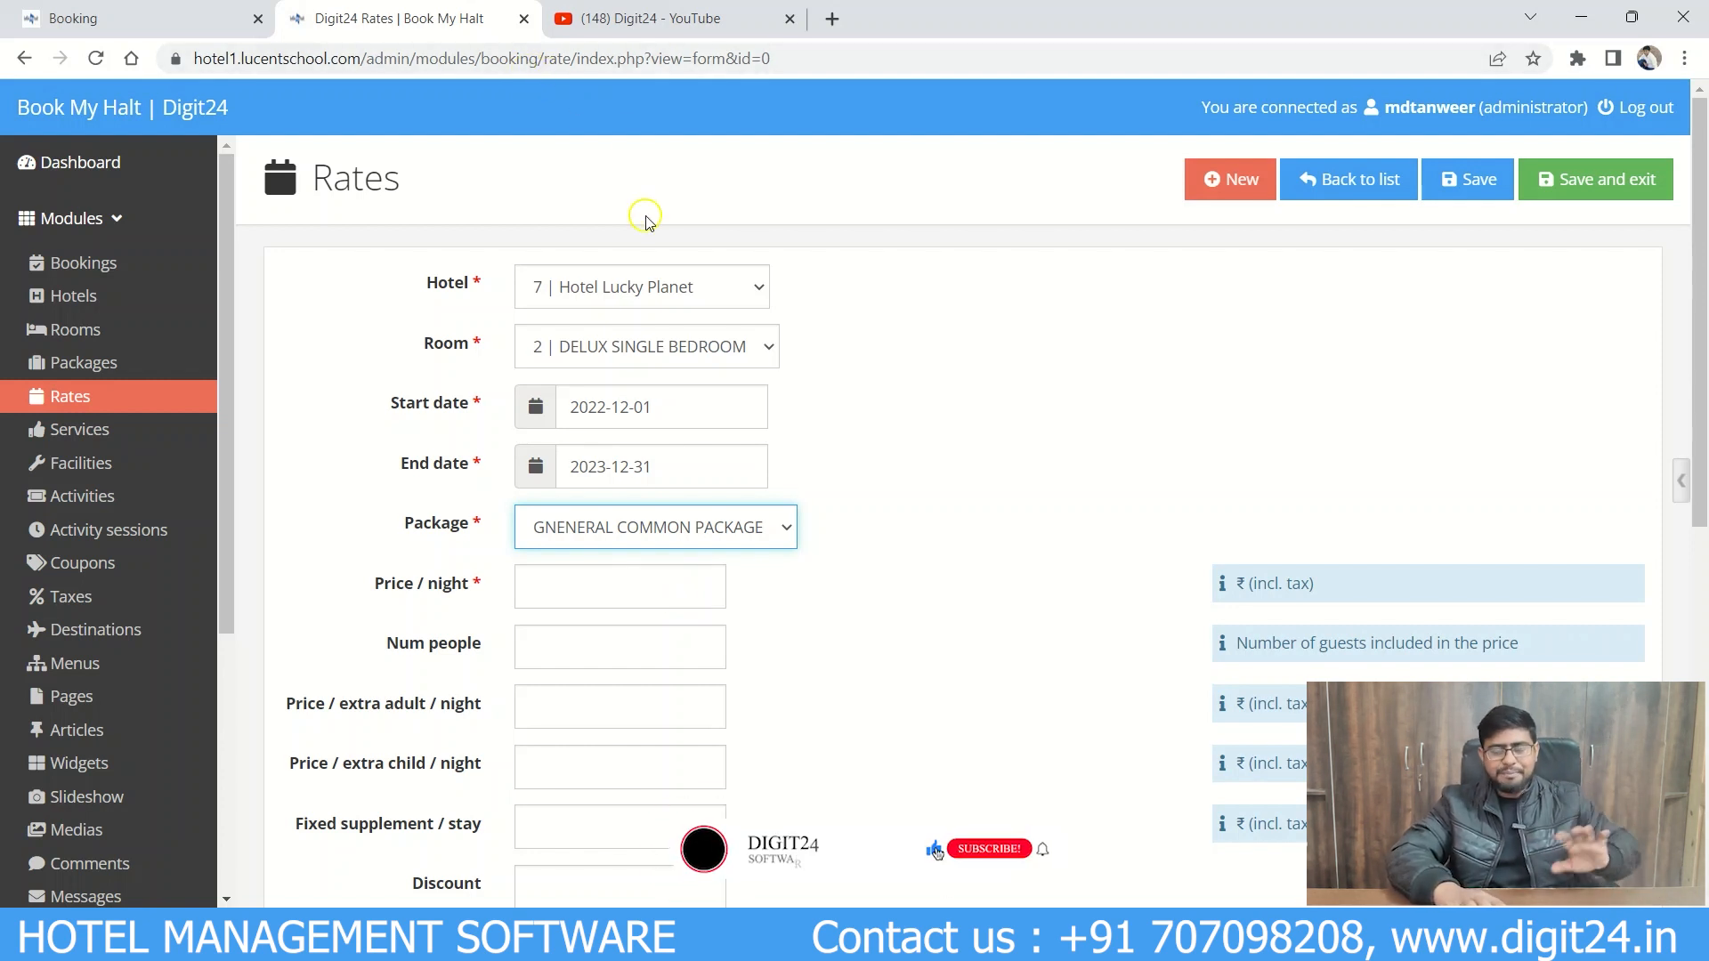
{"action": "left_click_drag", "start_coordinate": [1700, 244], "coordinate": [1700, 316]}
{"action": "left_click", "coordinate": [614, 445]}
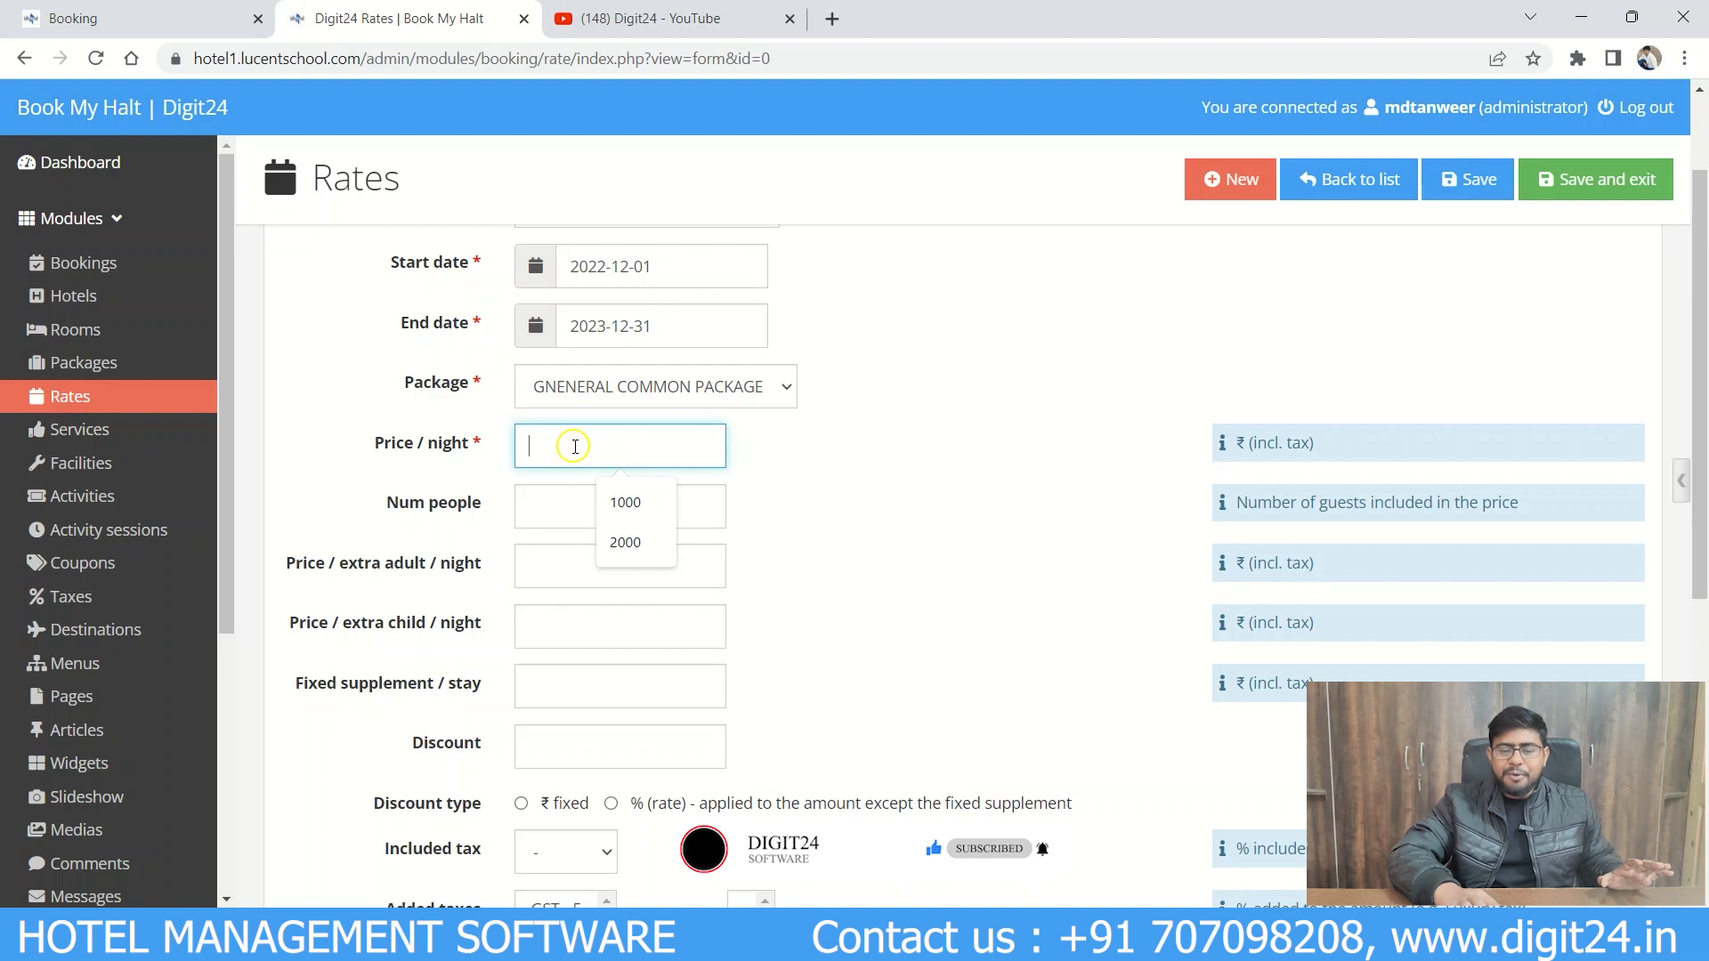
{"action": "type", "text": "3"}
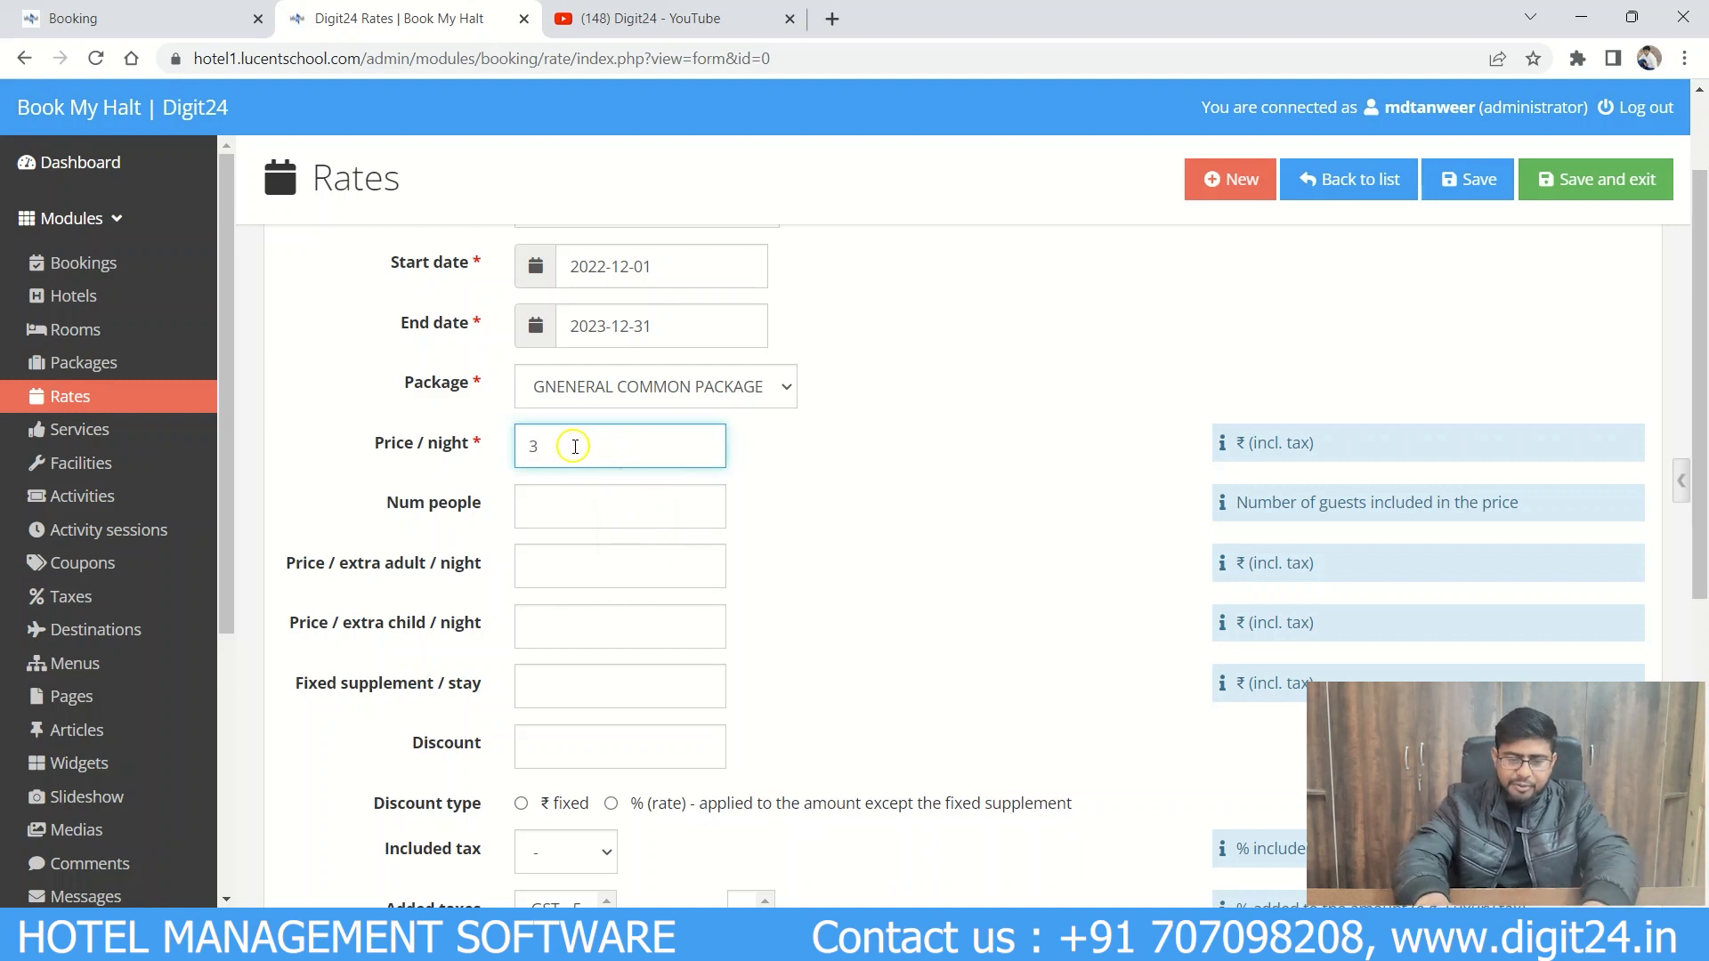
{"action": "type", "text": "000"}
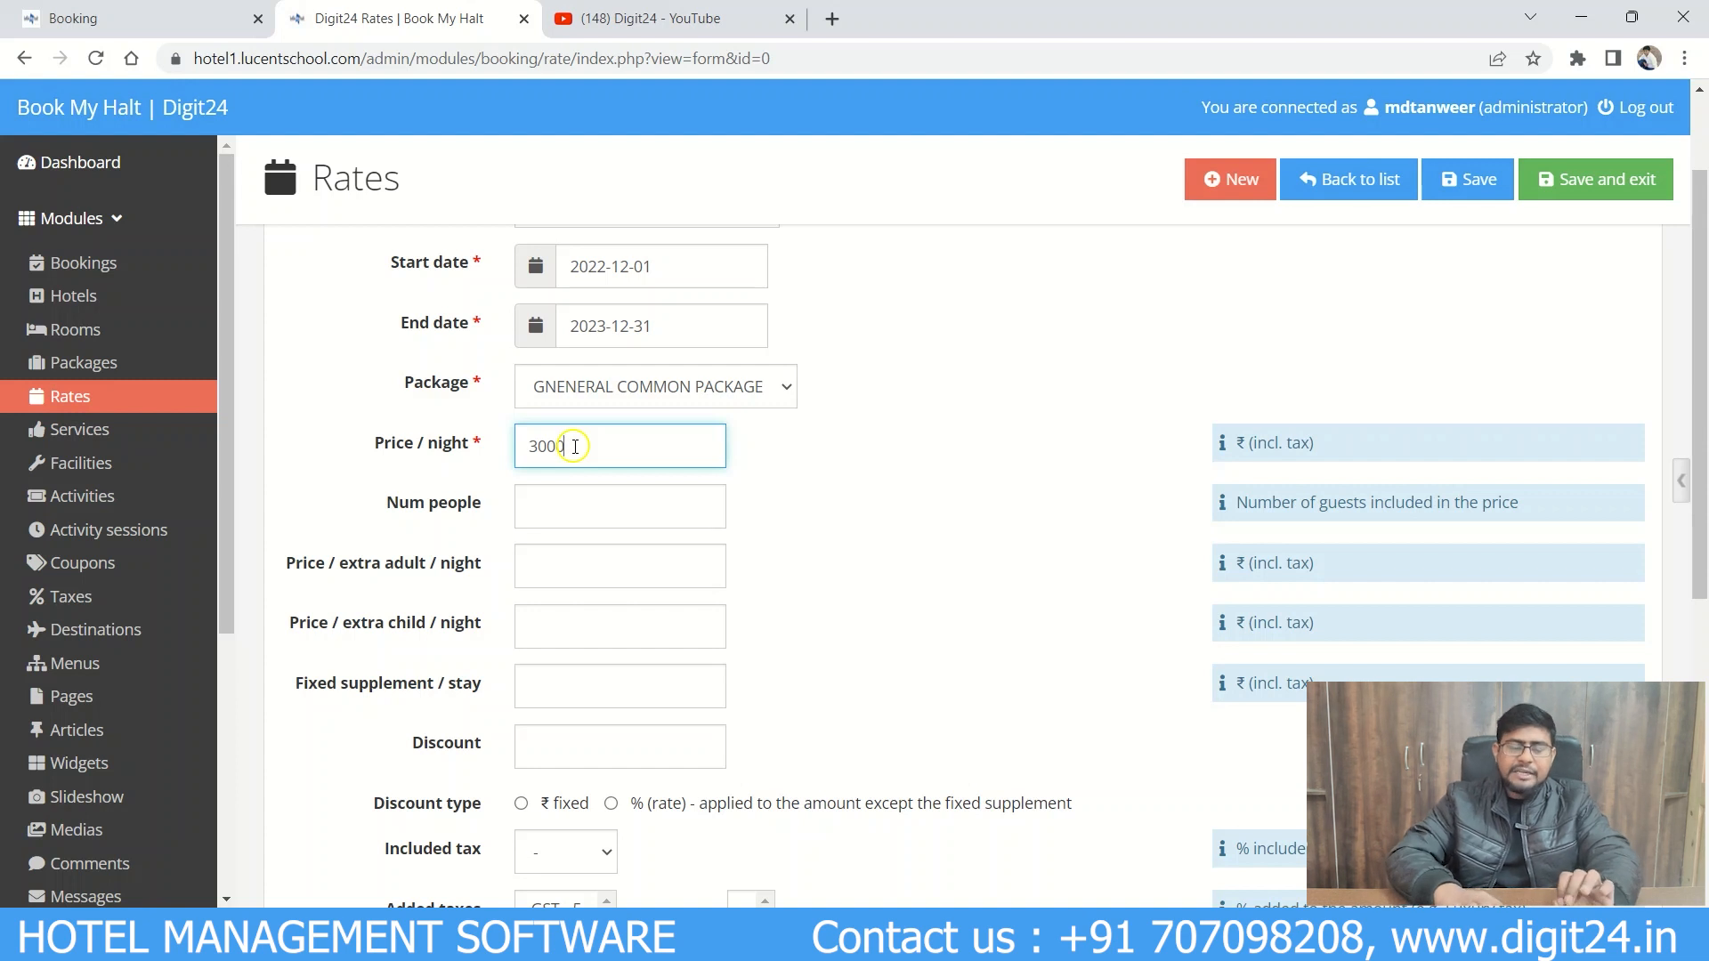
Step: Set the number of people included in the rate's price to 1
{"action": "left_click", "coordinate": [588, 511]}
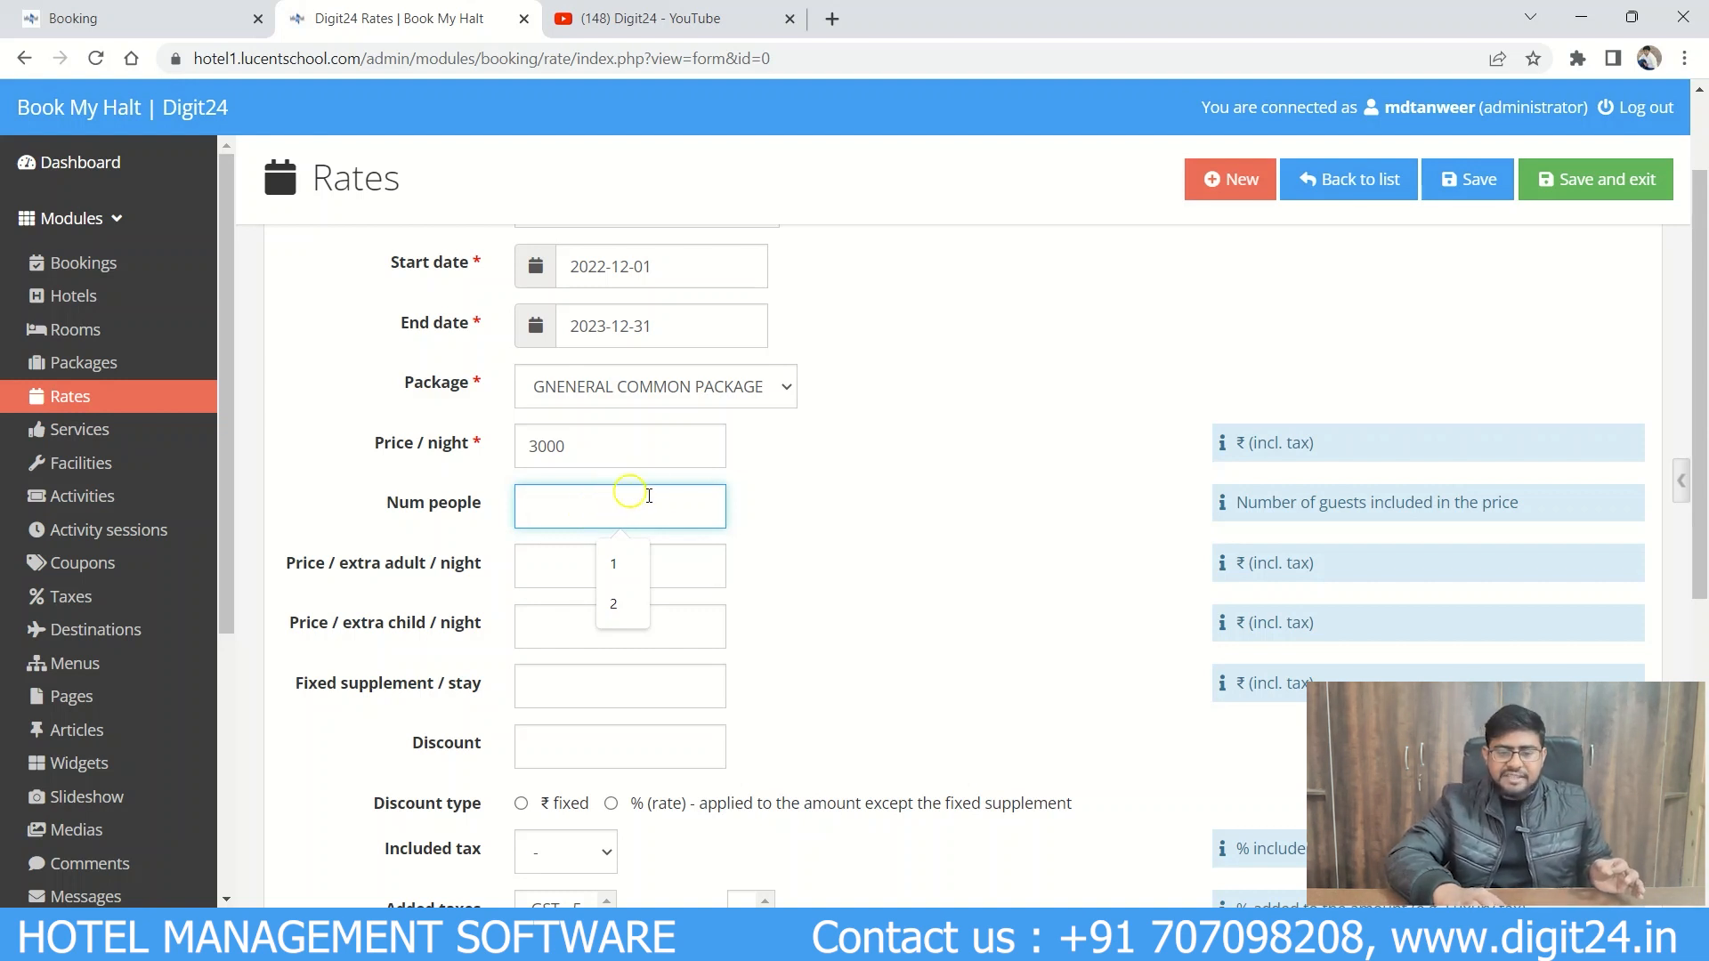
{"action": "type", "text": "1"}
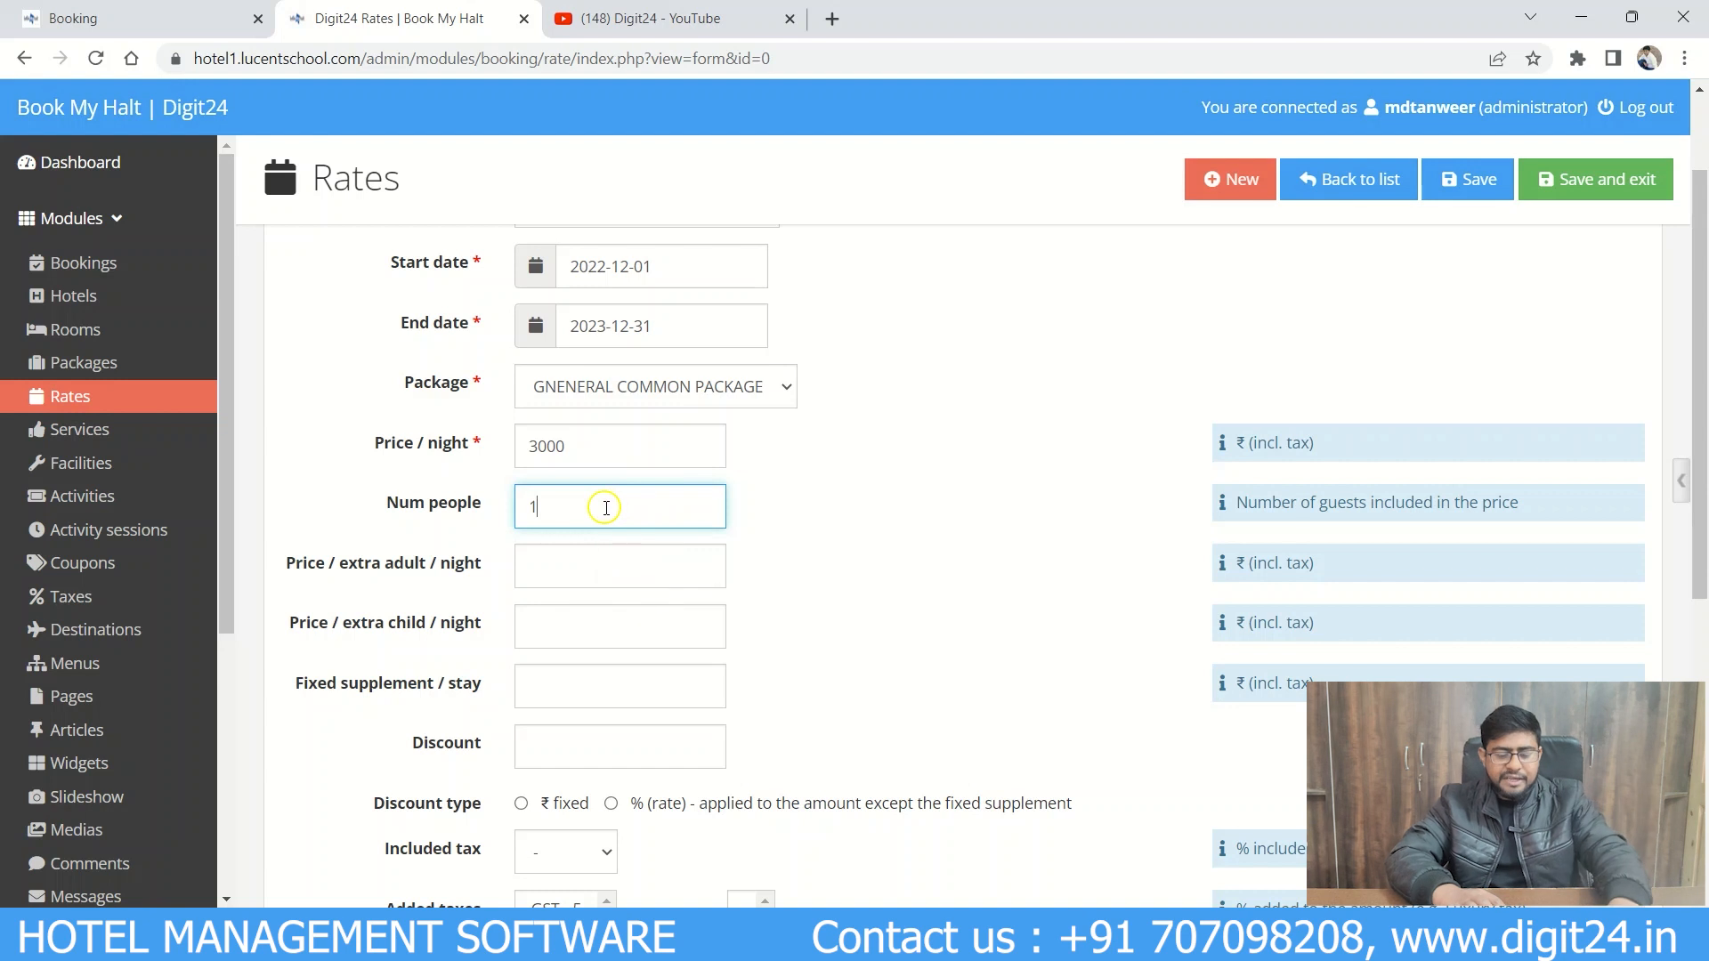
Step: Go through the rate's extra adult price, extra child price, fixed supplement and discount fields
{"action": "left_click", "coordinate": [593, 574]}
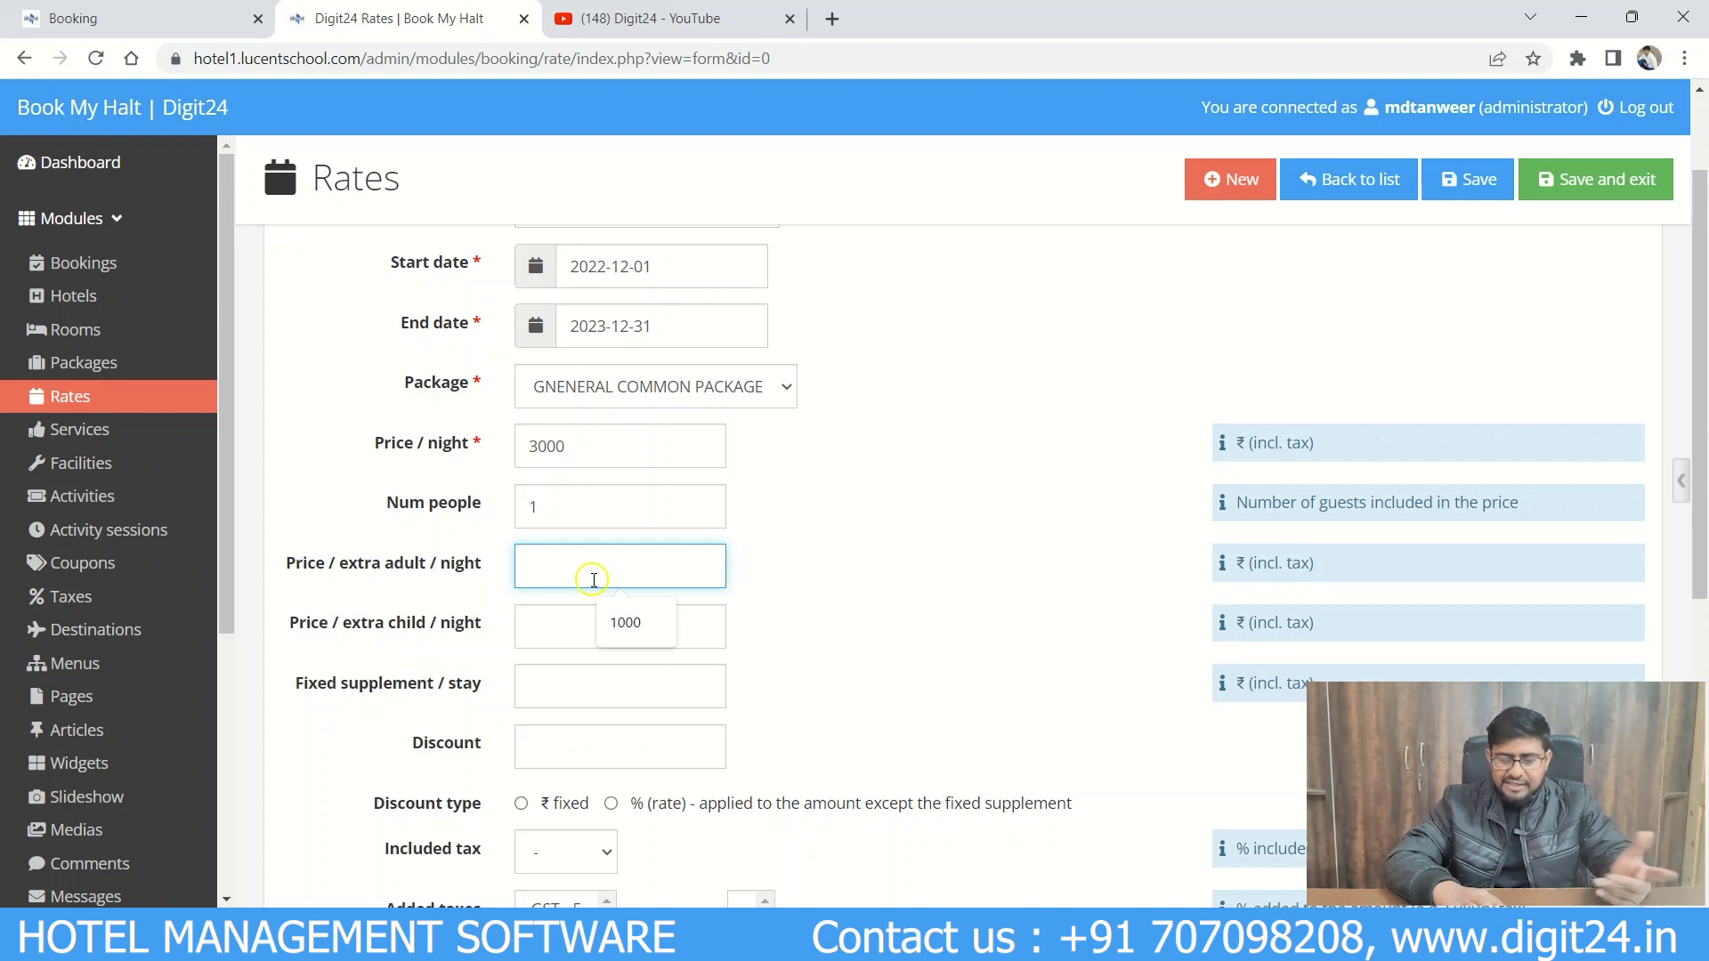
{"action": "left_click", "coordinate": [588, 636]}
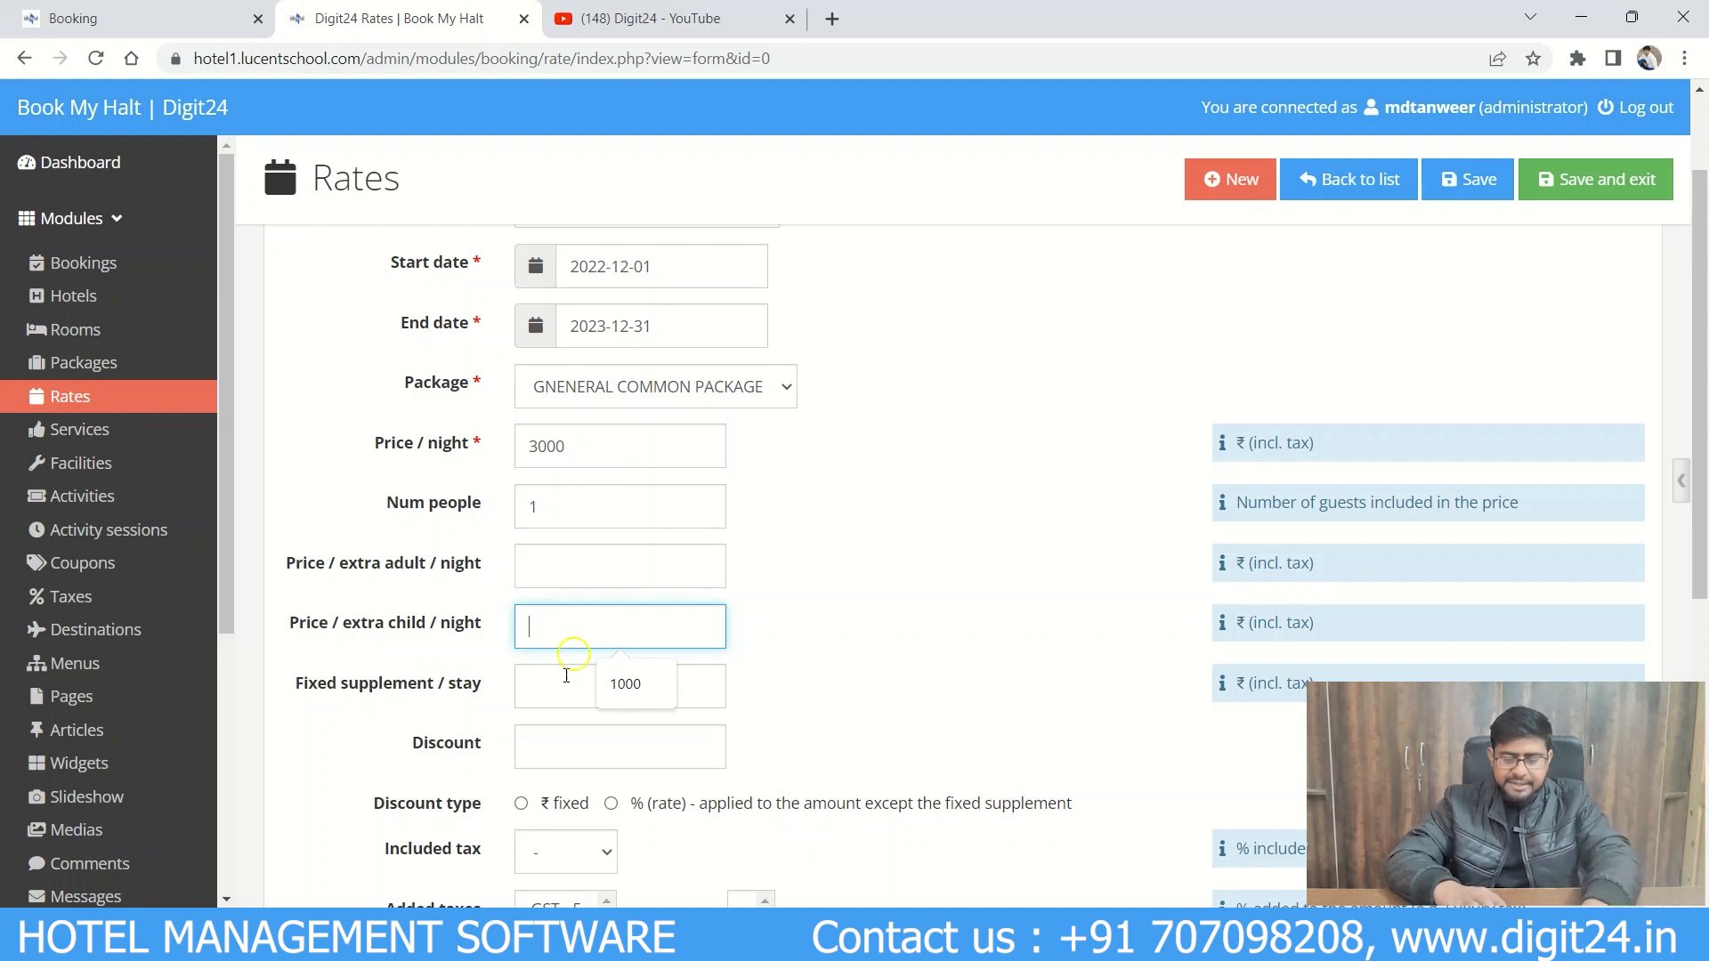
{"action": "left_click", "coordinate": [550, 700]}
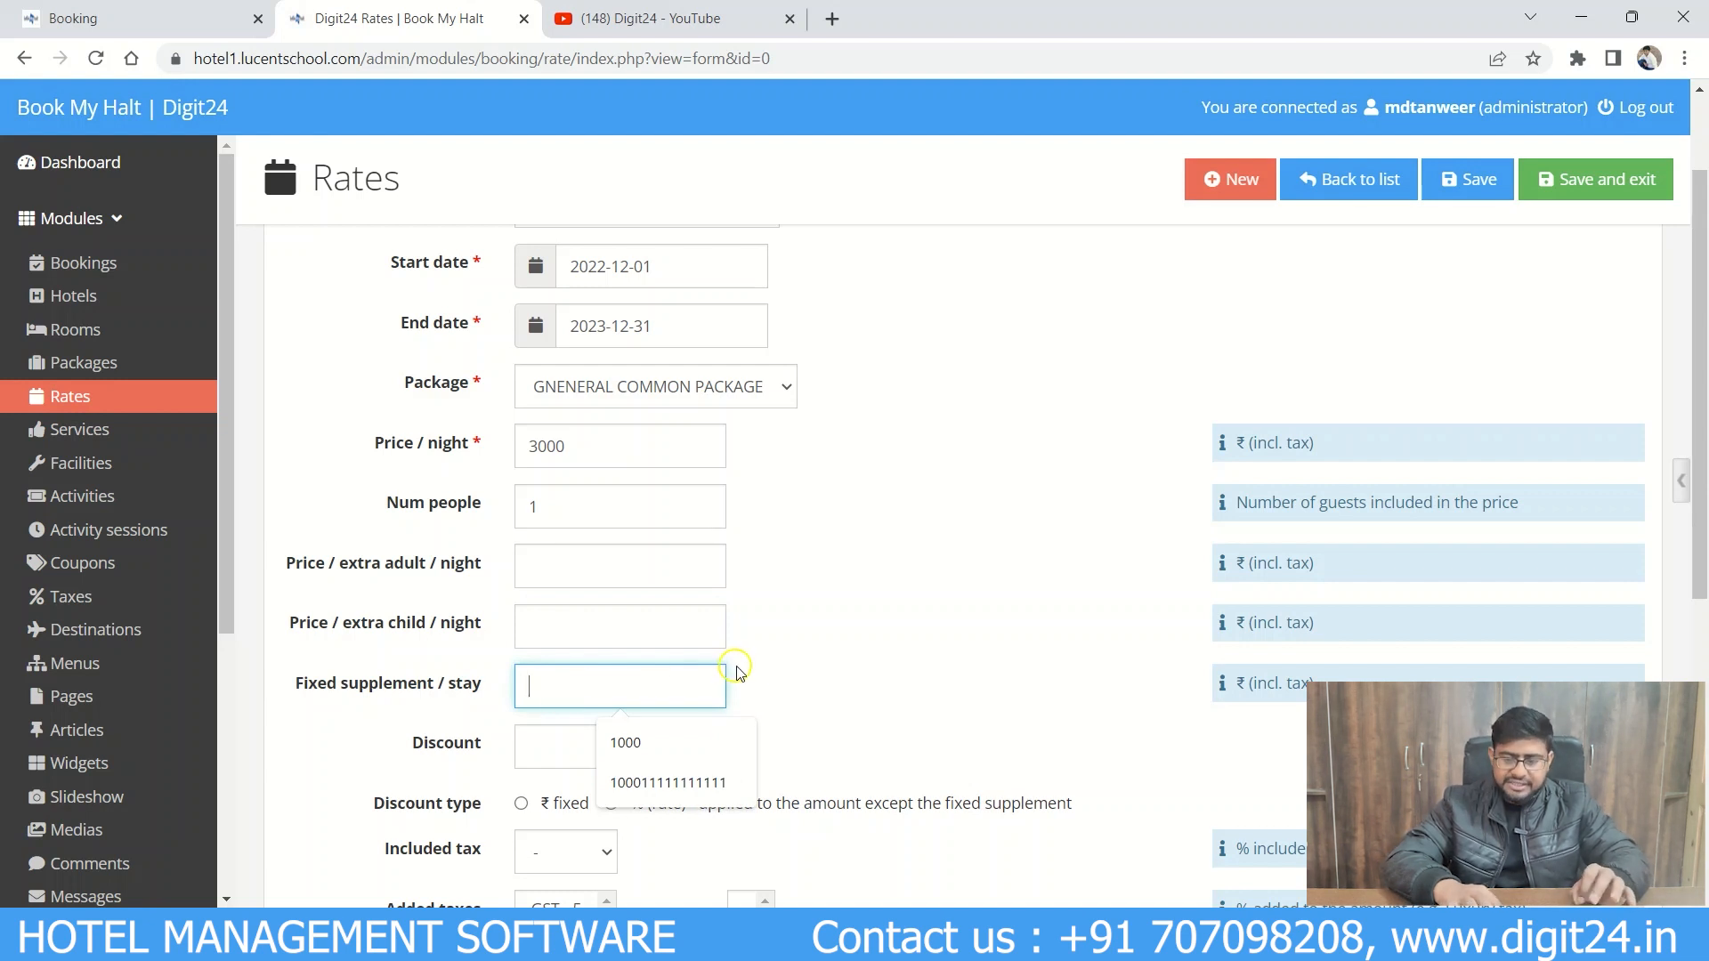
{"action": "left_click", "coordinate": [803, 677]}
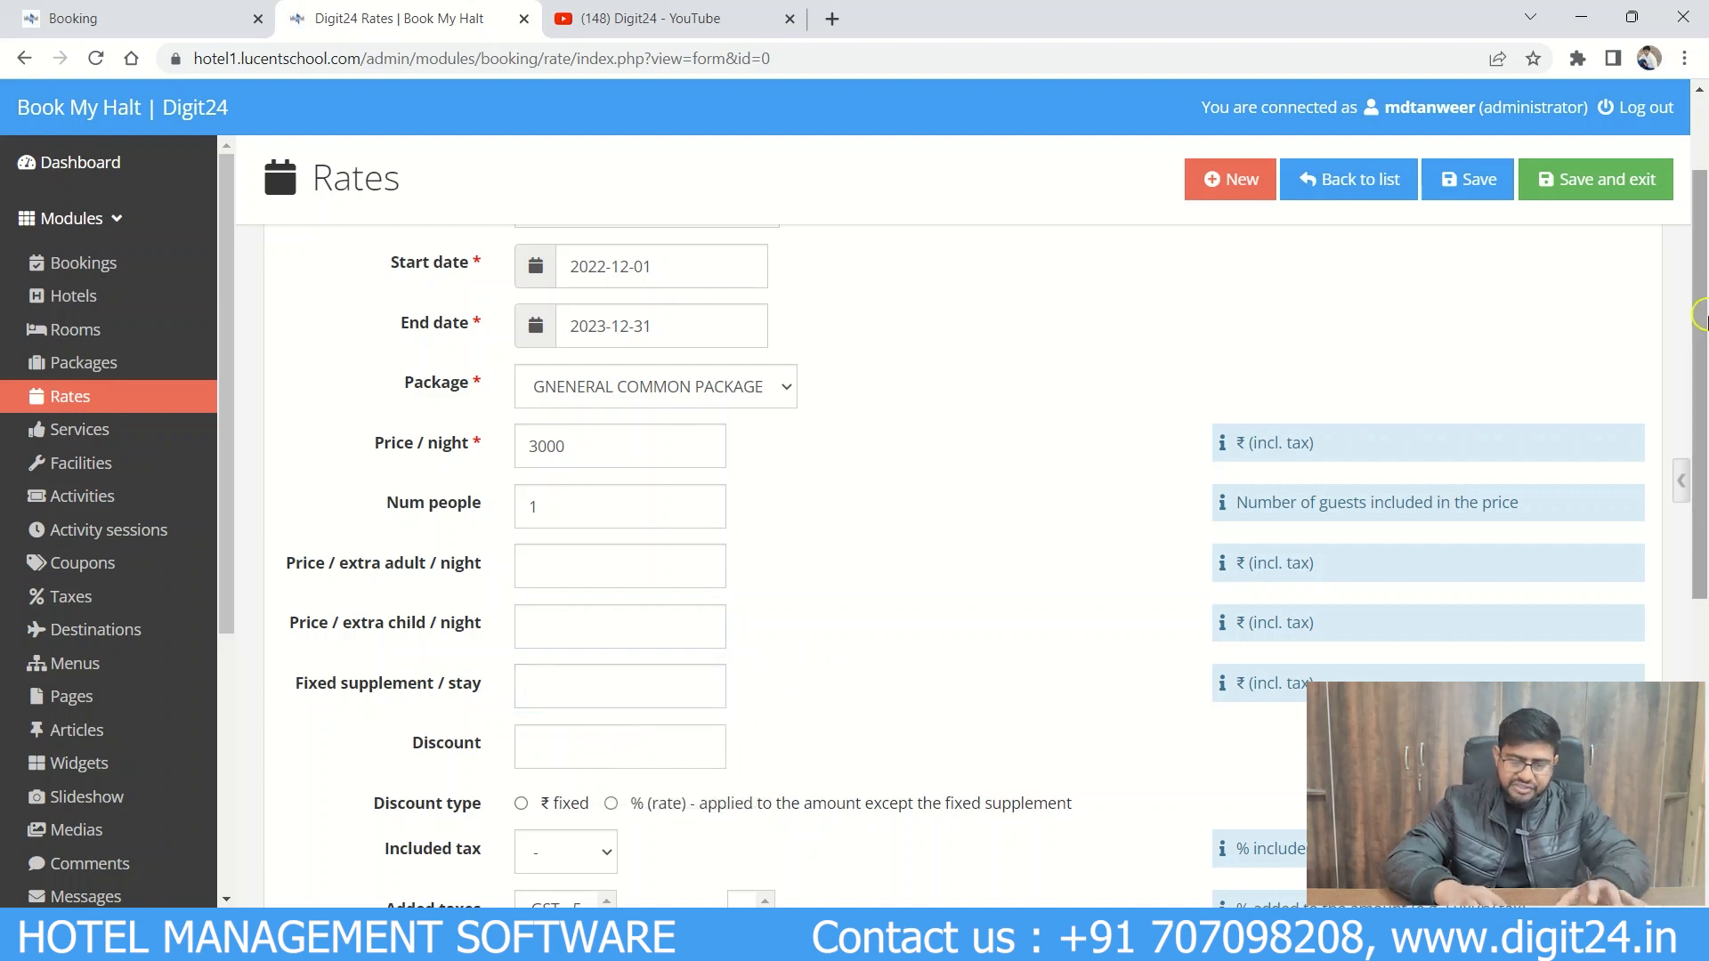
{"action": "scroll", "coordinate": [1700, 316], "scroll_direction": "down", "scroll_amount": 2}
{"action": "left_click", "coordinate": [580, 577]}
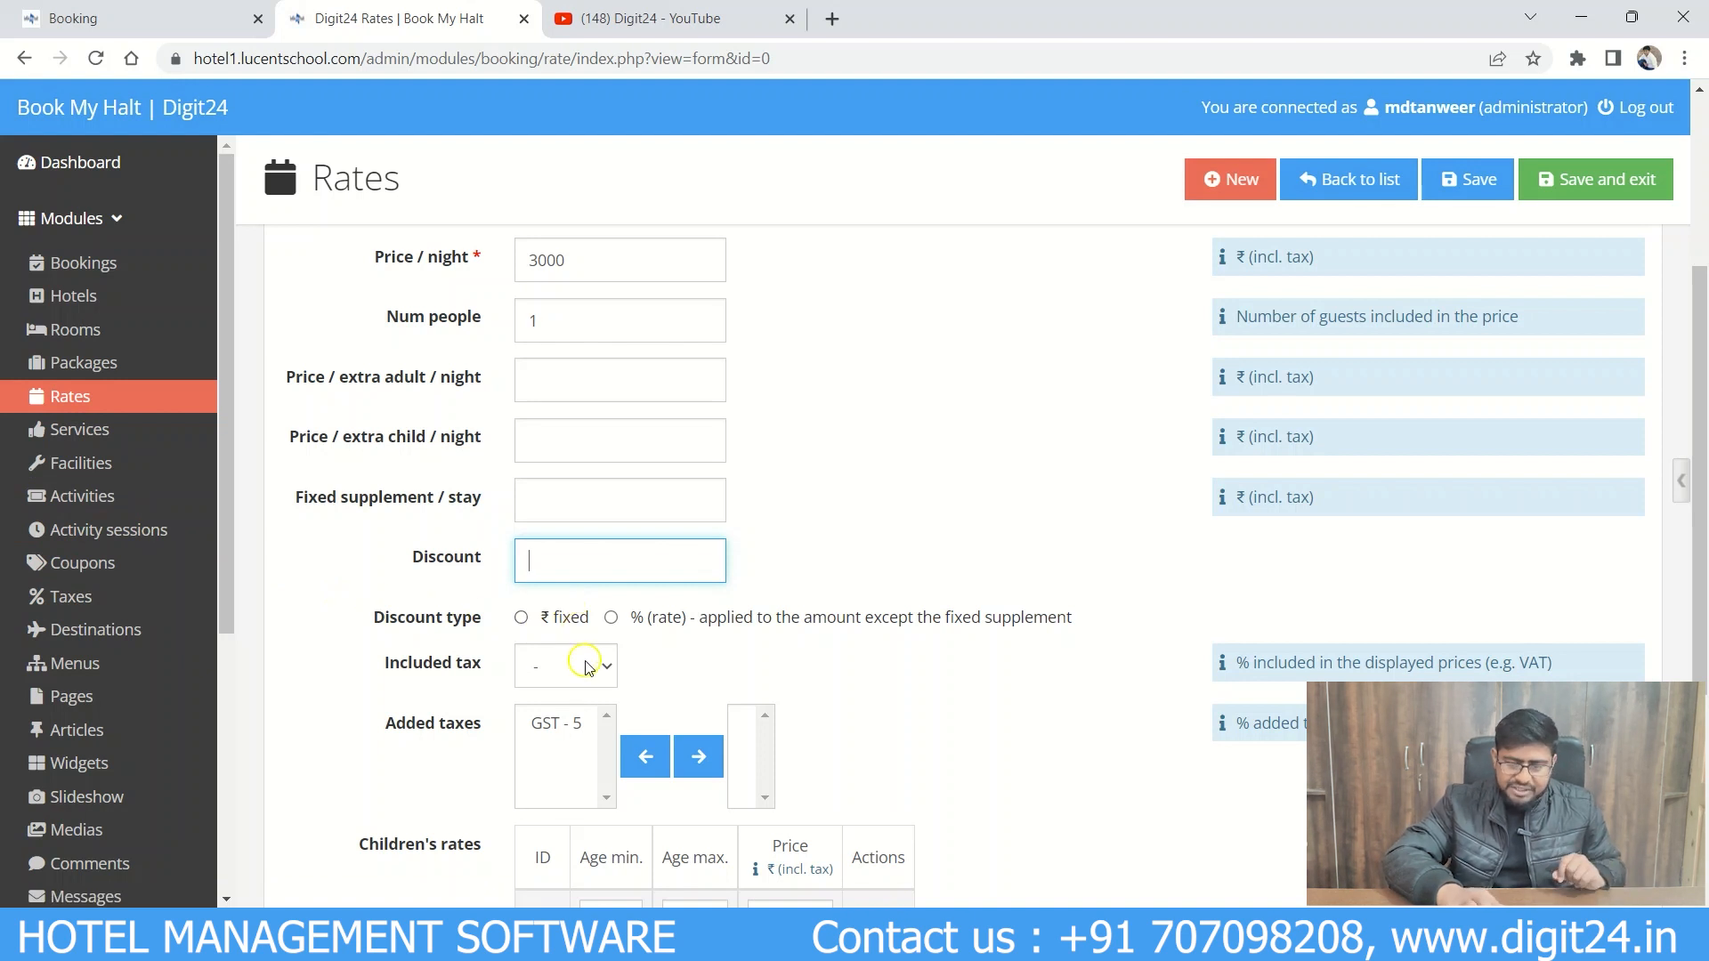
{"action": "scroll", "coordinate": [587, 667], "scroll_direction": "down", "scroll_amount": 2}
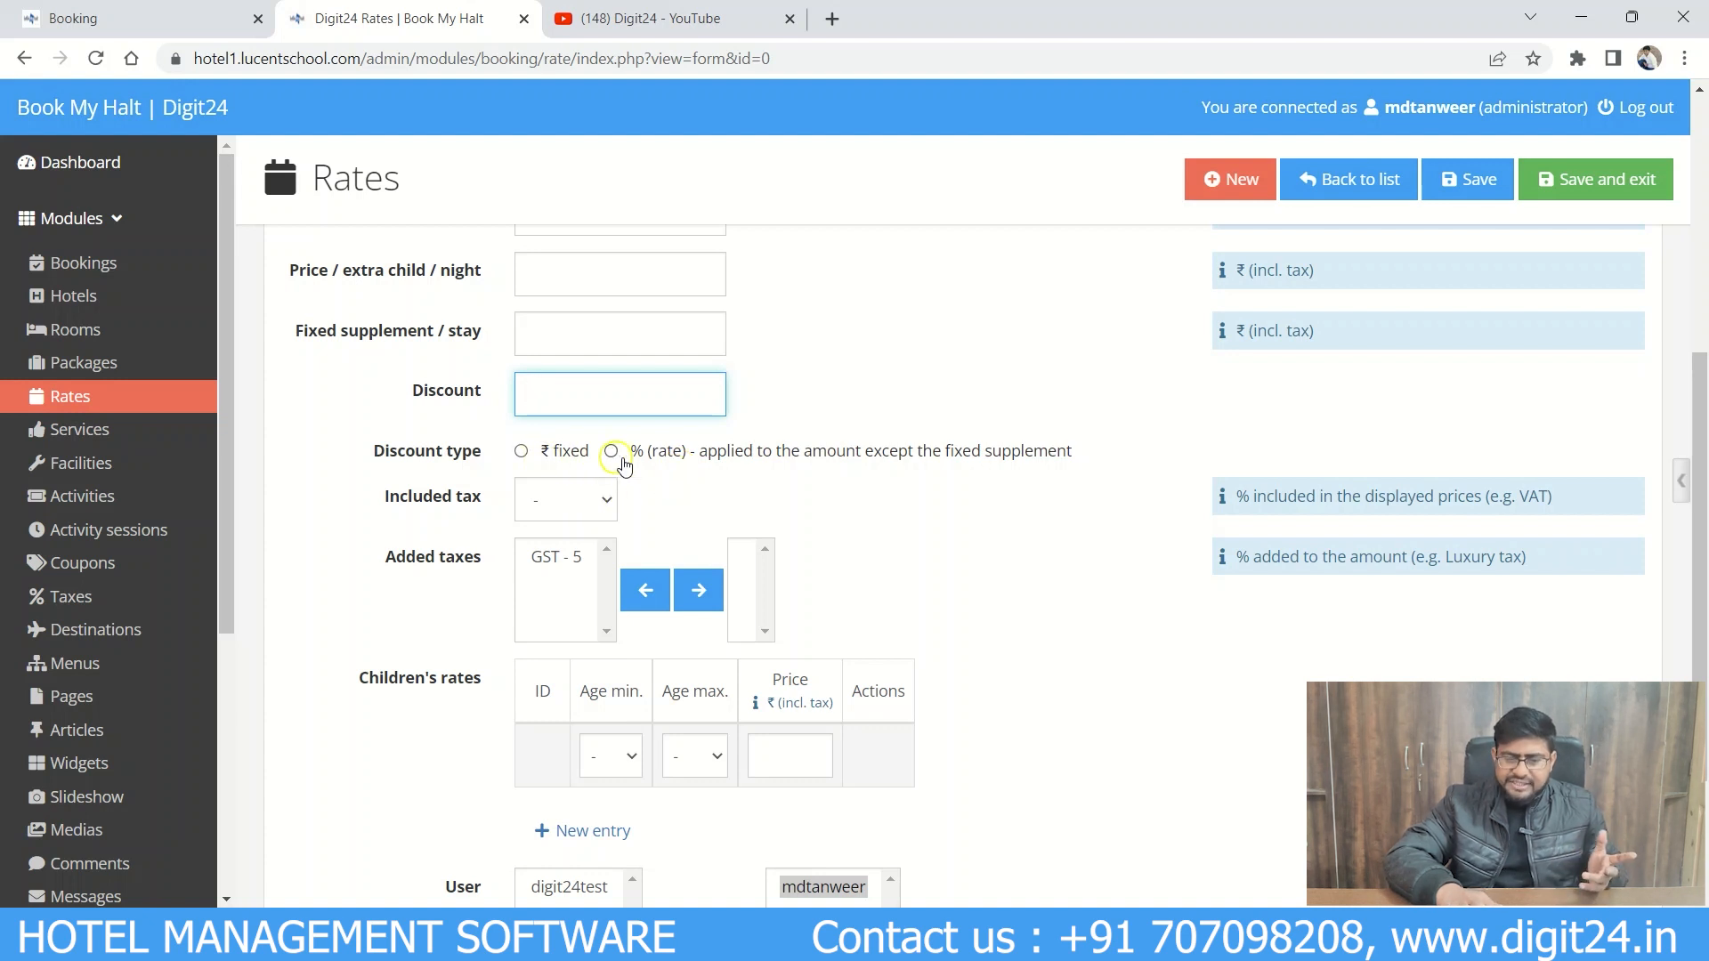
Step: Try adding GST - 5 to the rate's added taxes, and remove it again
{"action": "left_click", "coordinate": [522, 561]}
{"action": "left_click", "coordinate": [552, 557]}
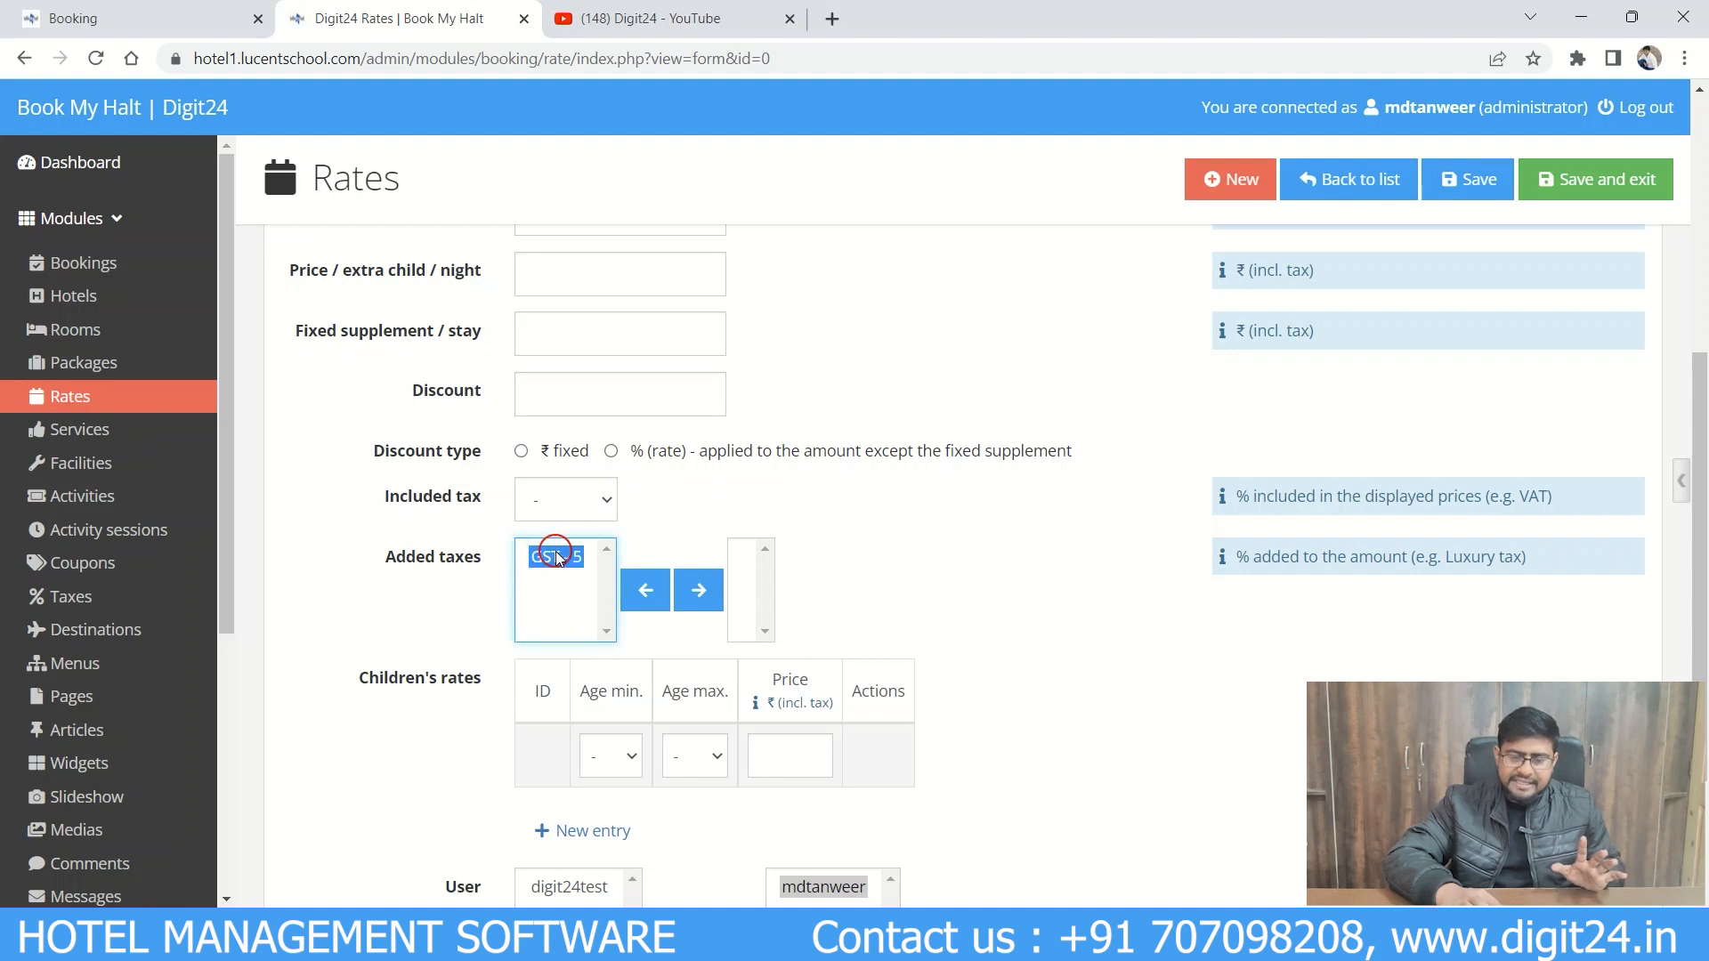
{"action": "left_click", "coordinate": [702, 591]}
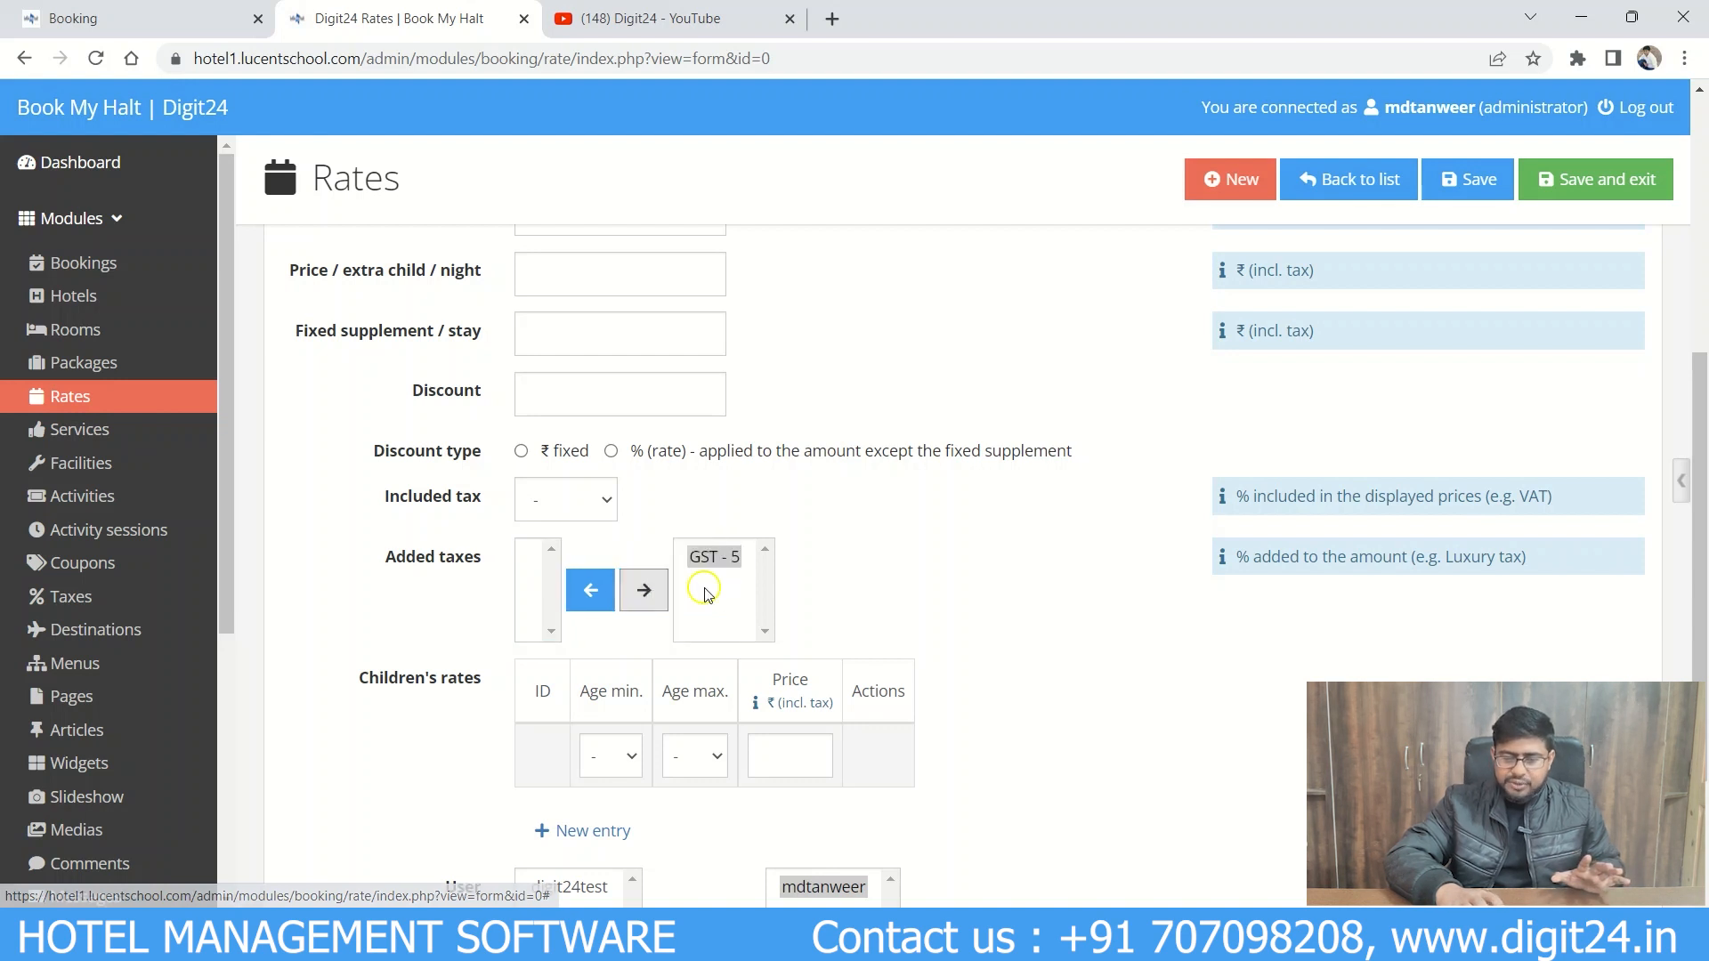
{"action": "left_click", "coordinate": [644, 594]}
{"action": "left_click", "coordinate": [713, 559]}
{"action": "left_click", "coordinate": [586, 594]}
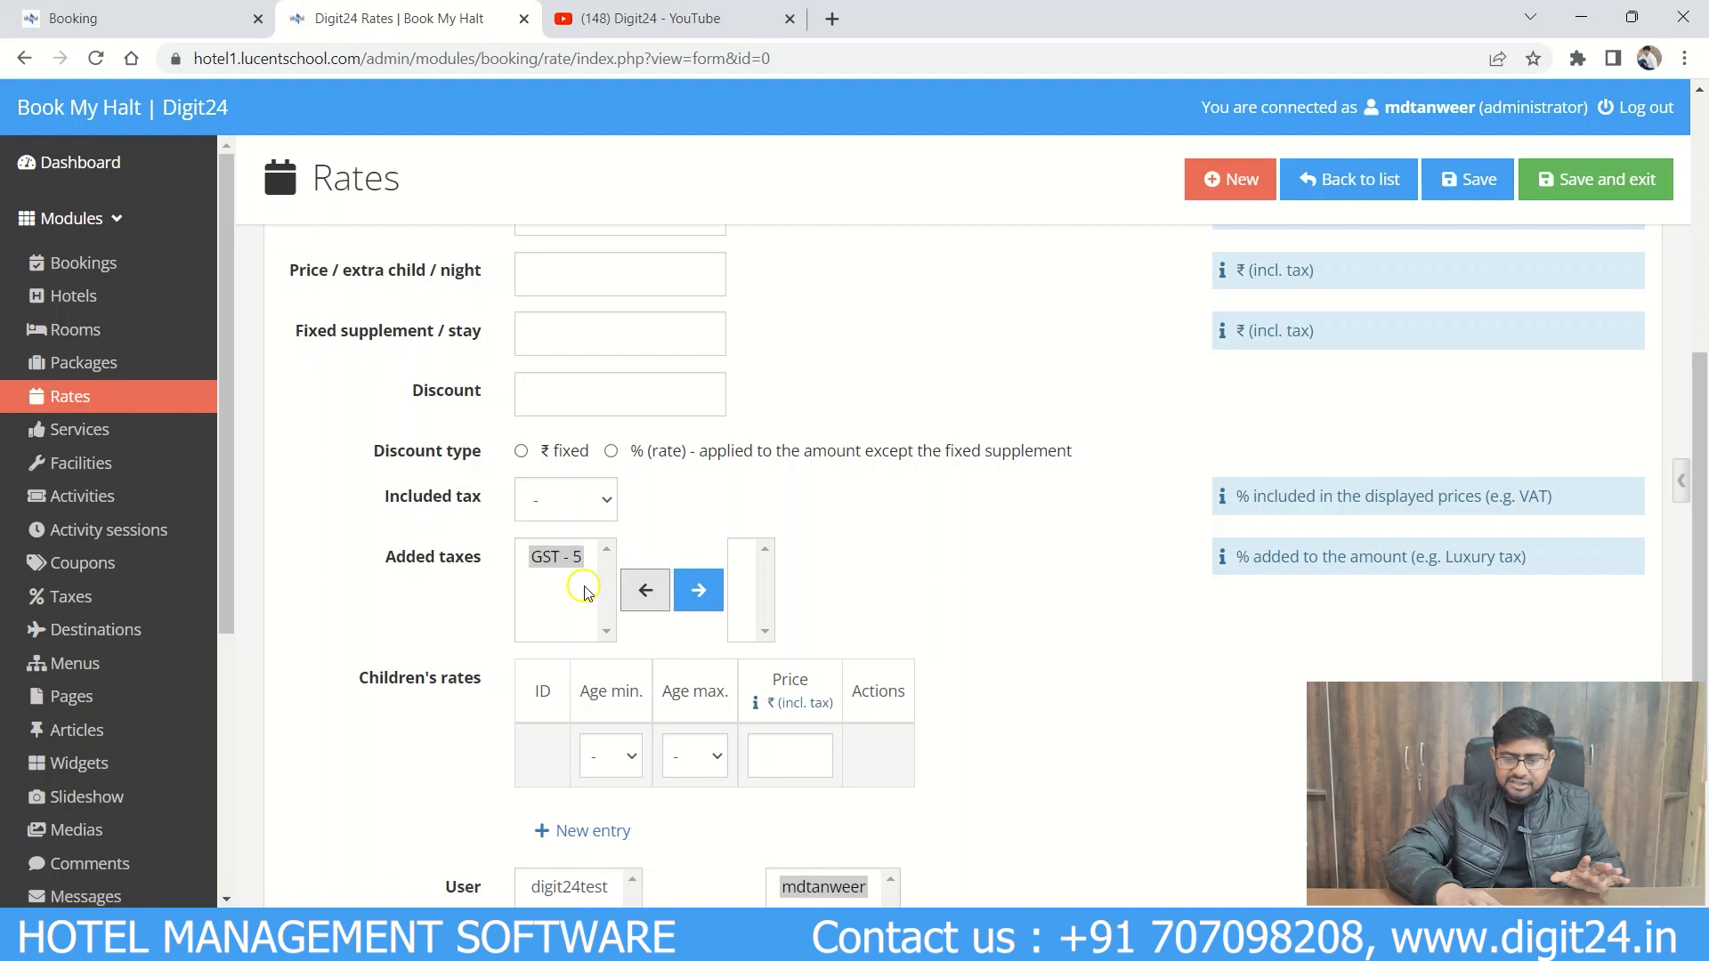
{"action": "left_click", "coordinate": [583, 579]}
Step: Examine the minimum age, maximum age and price fields for the children's rates
{"action": "left_click_drag", "start_coordinate": [1700, 560], "coordinate": [1700, 677]}
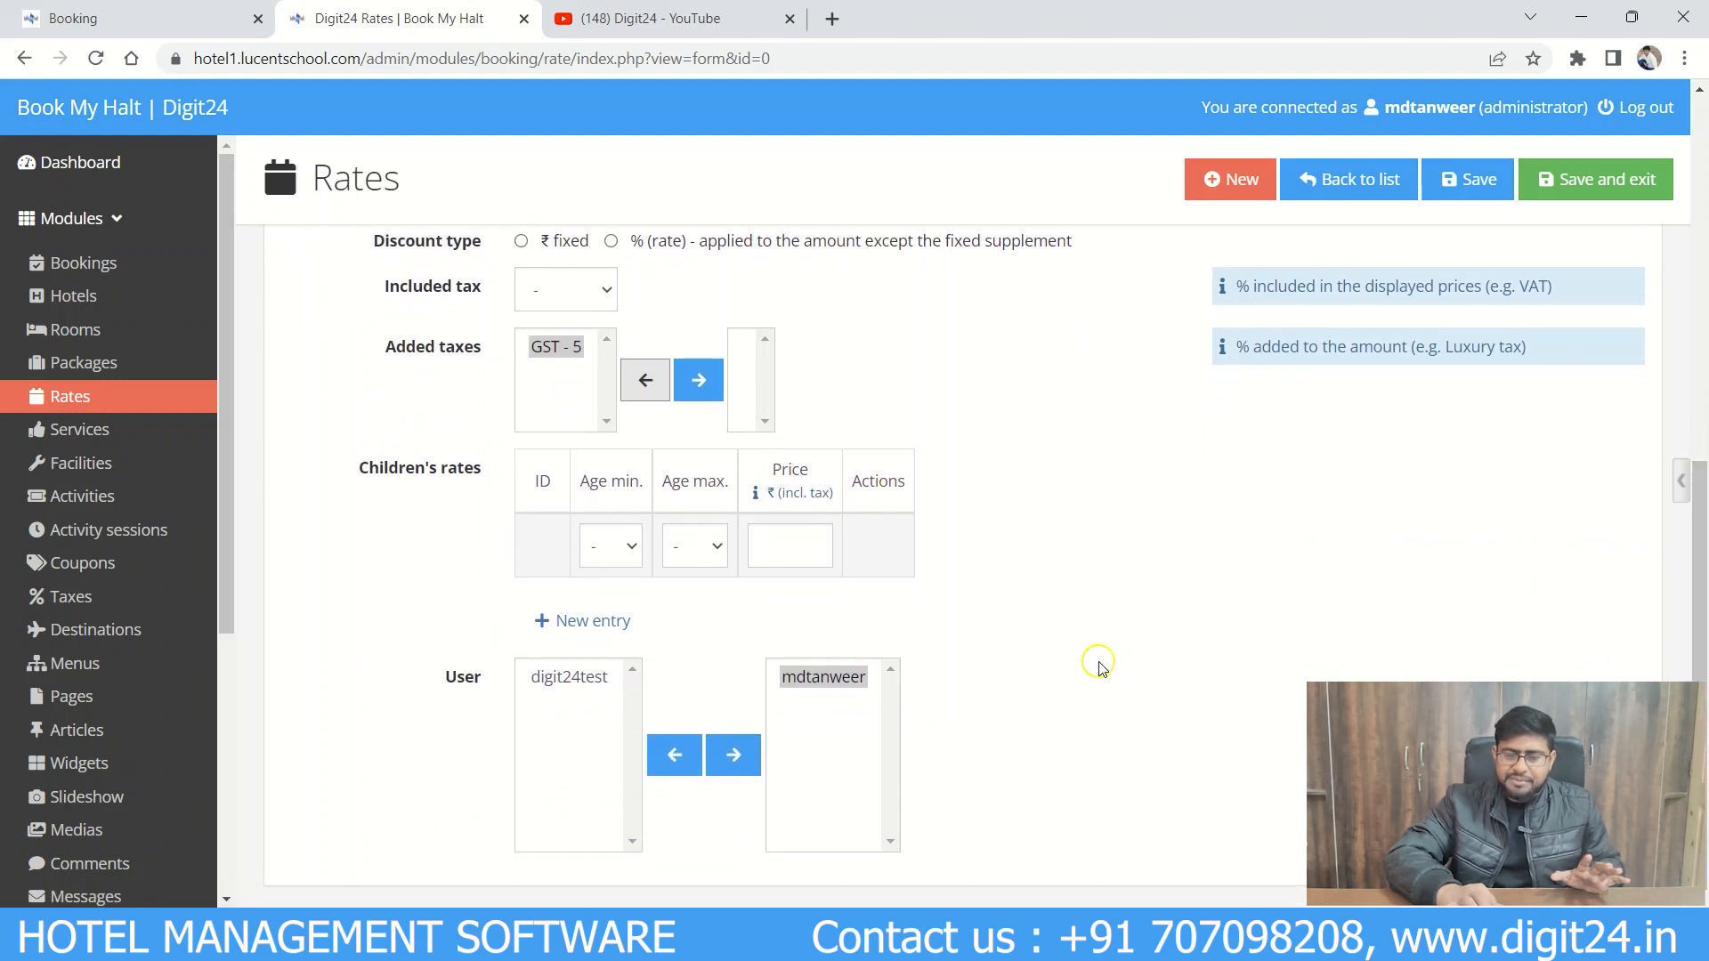
{"action": "left_click", "coordinate": [619, 548]}
{"action": "left_click", "coordinate": [696, 546]}
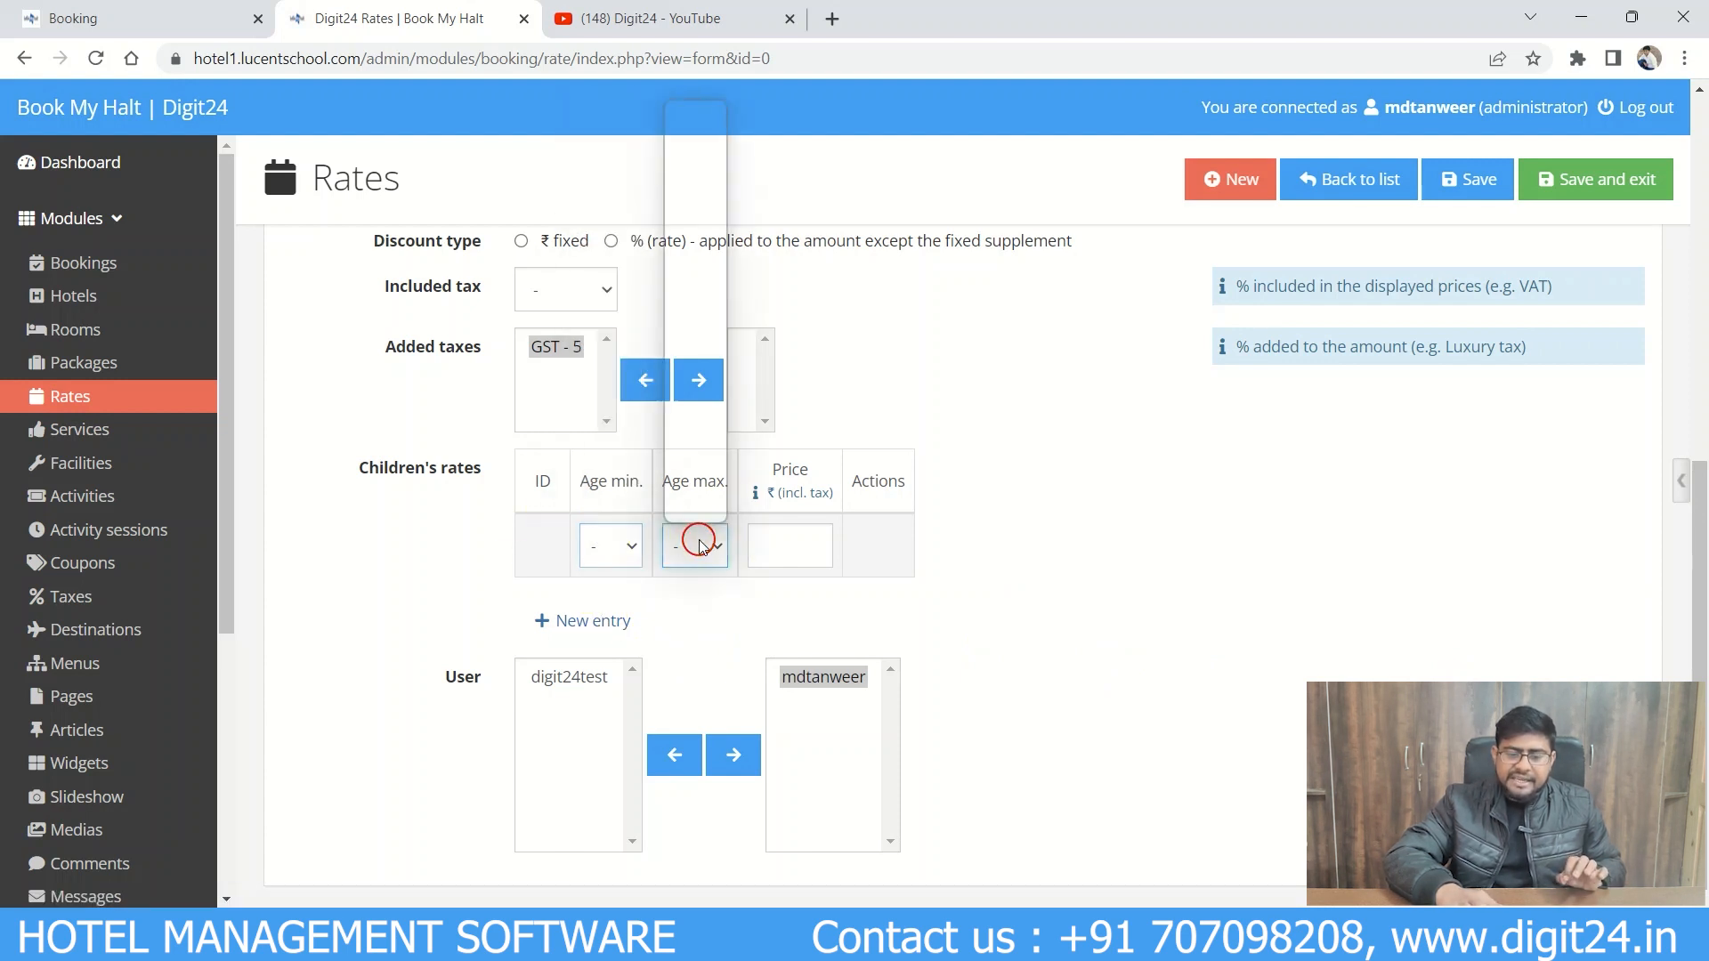
{"action": "left_click", "coordinate": [797, 542]}
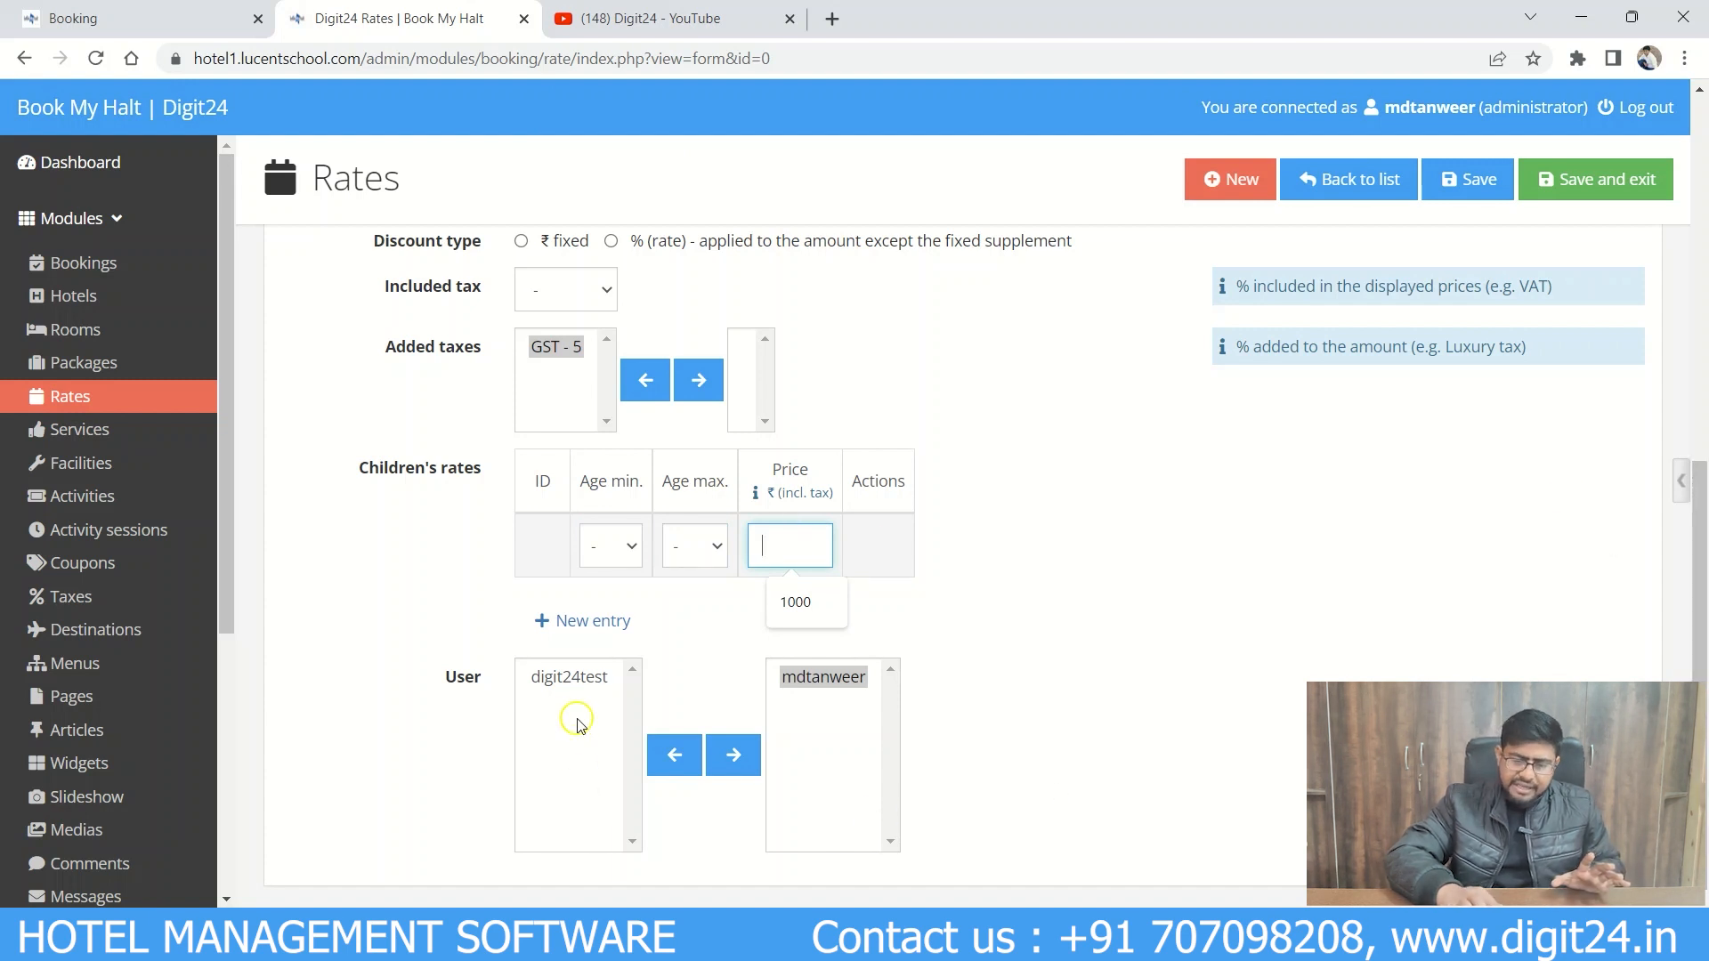
Step: Add digit24test to the users assigned to the rate
{"action": "left_click", "coordinate": [569, 678]}
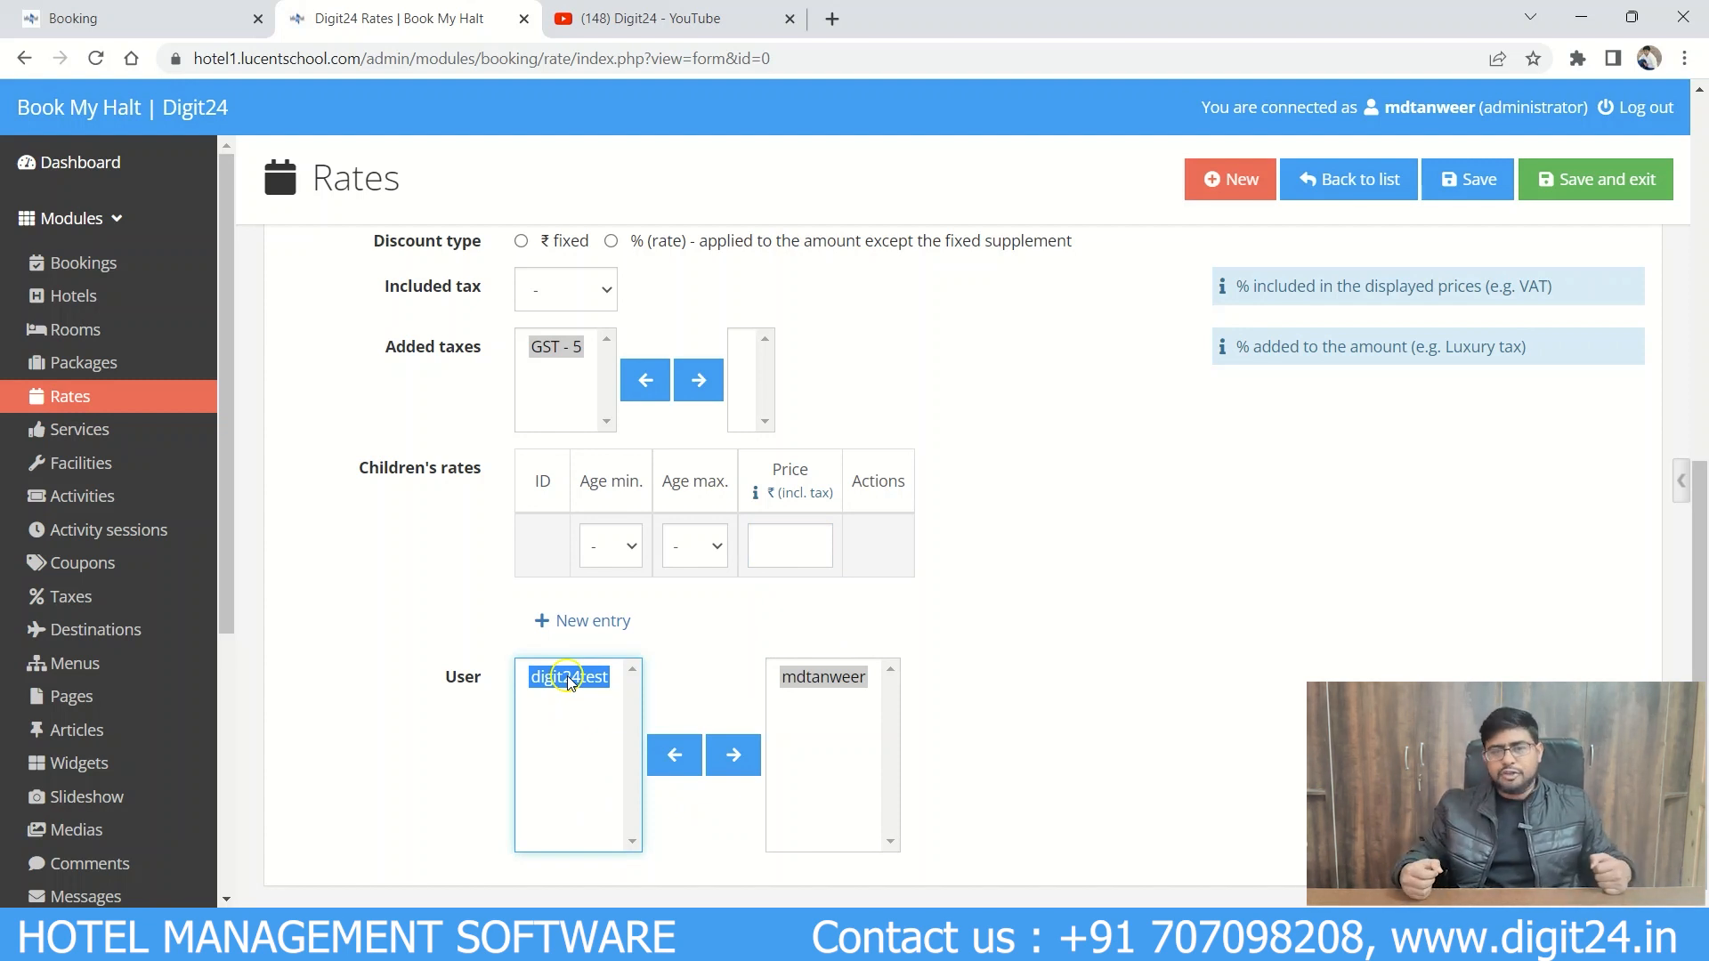
{"action": "left_click", "coordinate": [733, 755]}
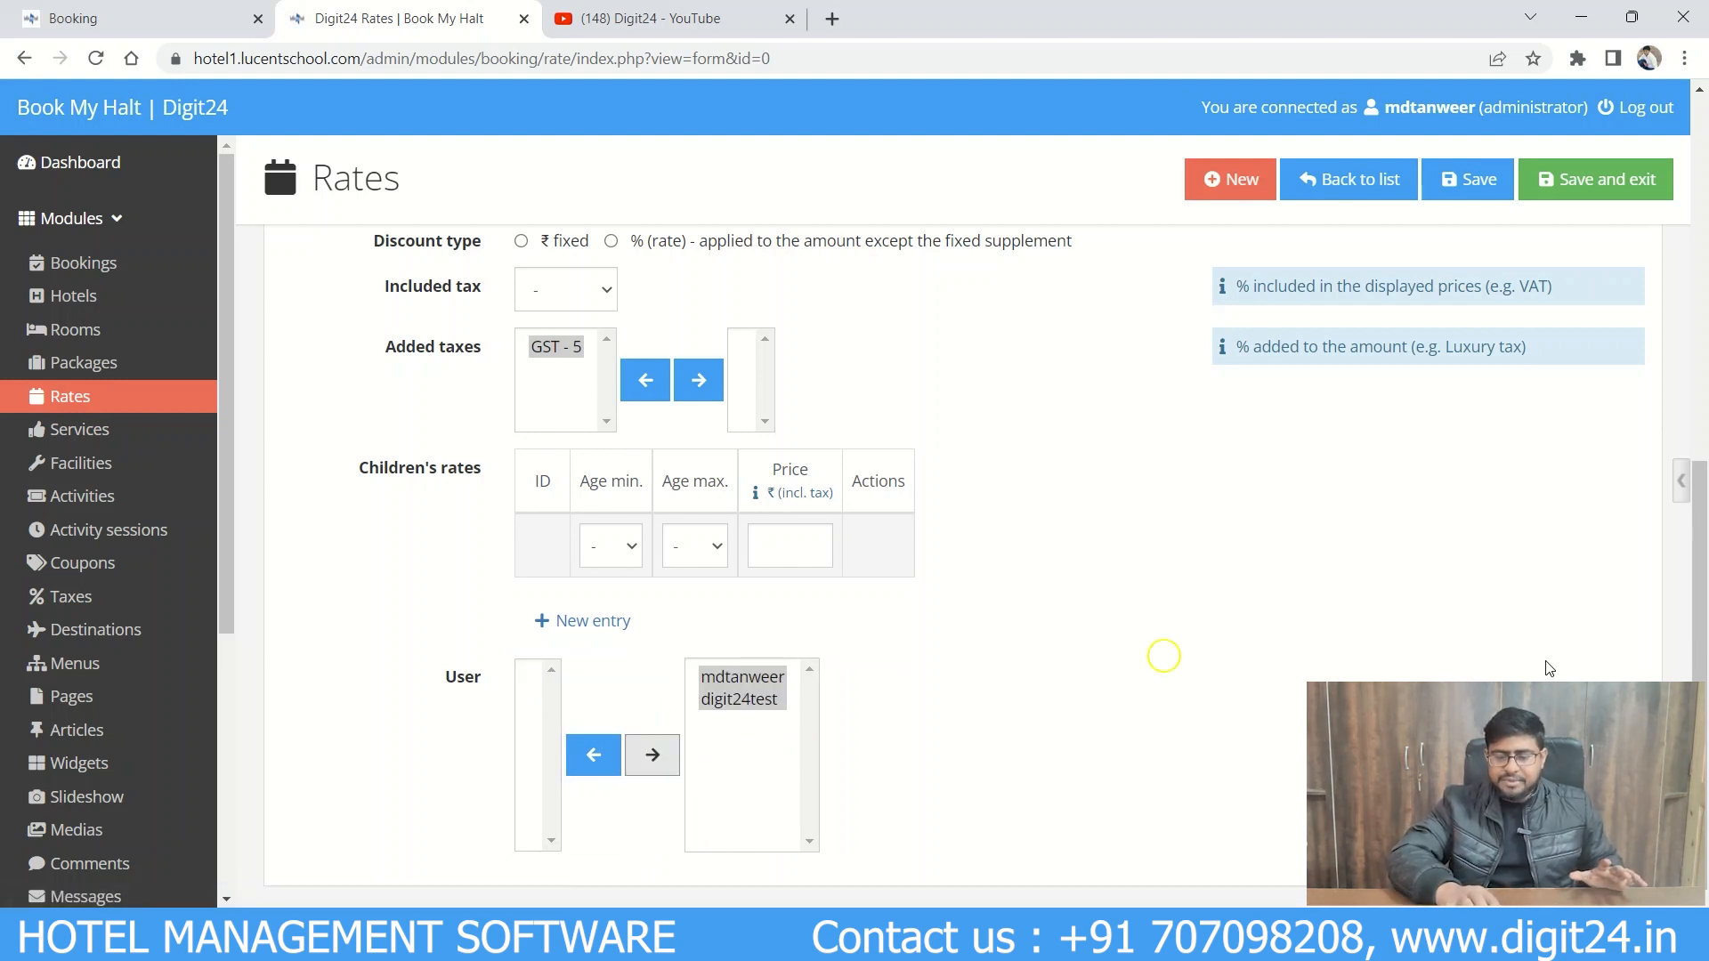
{"action": "scroll", "coordinate": [1705, 721], "scroll_direction": "up", "scroll_amount": 9}
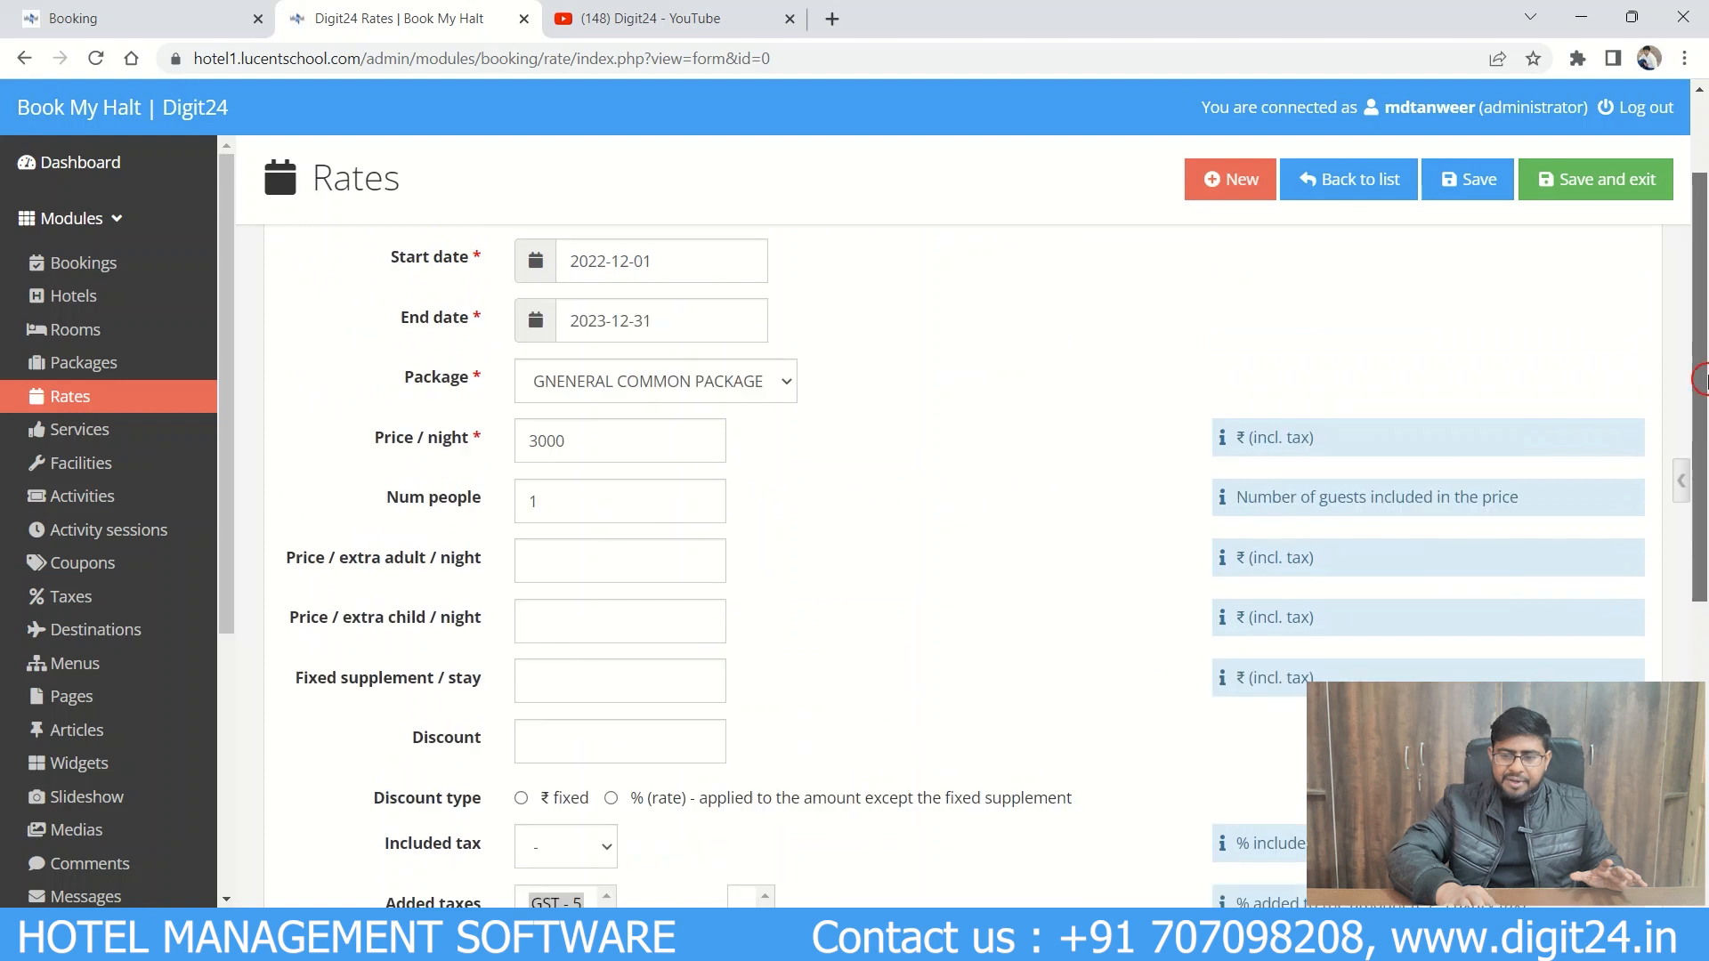
{"action": "scroll", "coordinate": [1704, 717], "scroll_direction": "down", "scroll_amount": 6}
{"action": "scroll", "coordinate": [1704, 712], "scroll_direction": "down", "scroll_amount": 2}
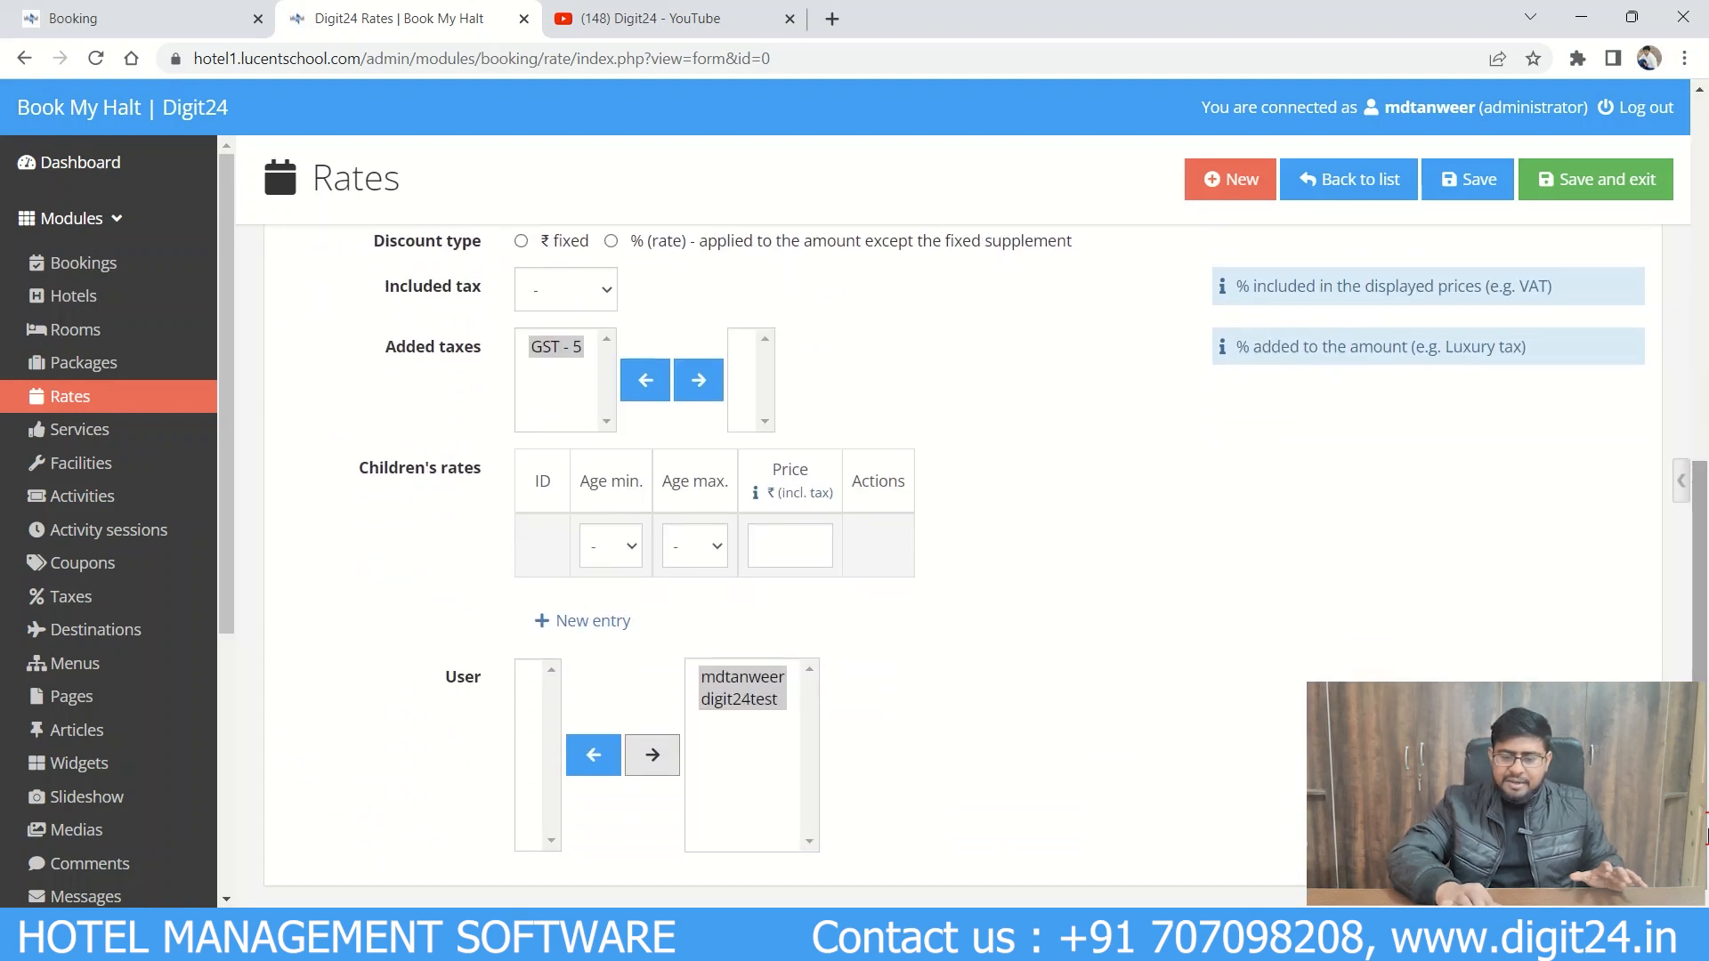
{"action": "left_click", "coordinate": [770, 757]}
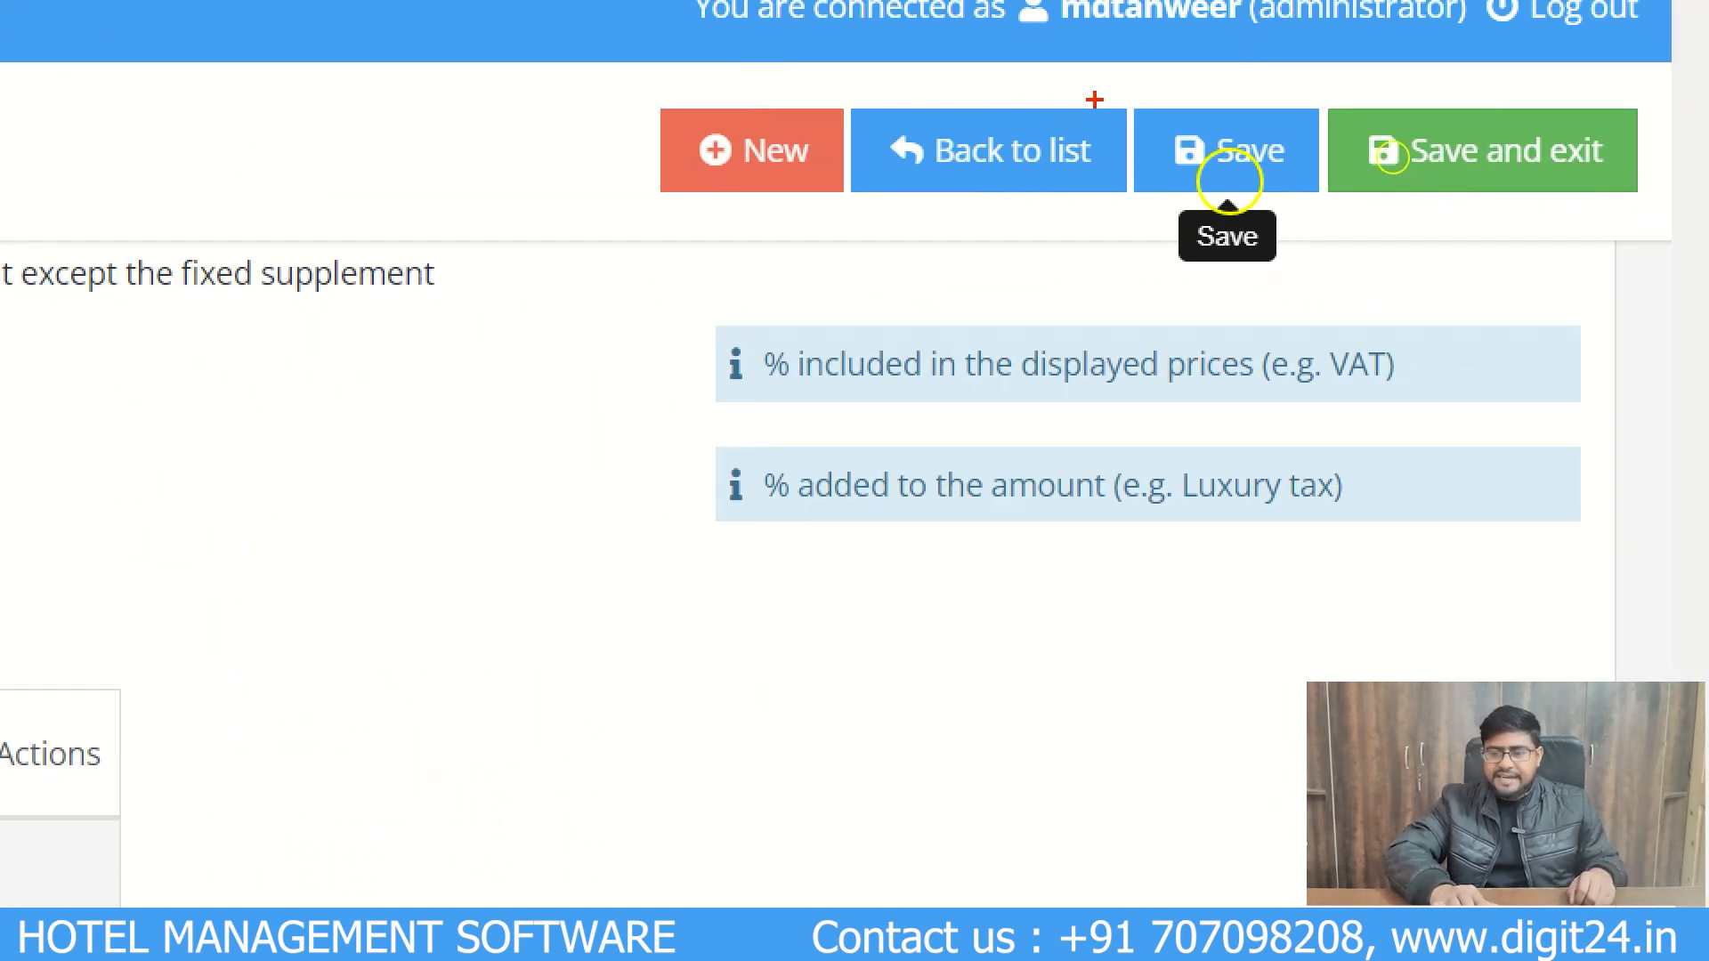
Step: Save the new rate for the DELUX SINGLE BEDROOM and keep its form open
{"action": "mouse_move", "coordinate": [1133, 90]}
{"action": "left_mouse_down"}
{"action": "mouse_move", "coordinate": [1304, 260]}
{"action": "mouse_move", "coordinate": [1647, 234]}
{"action": "left_mouse_up"}
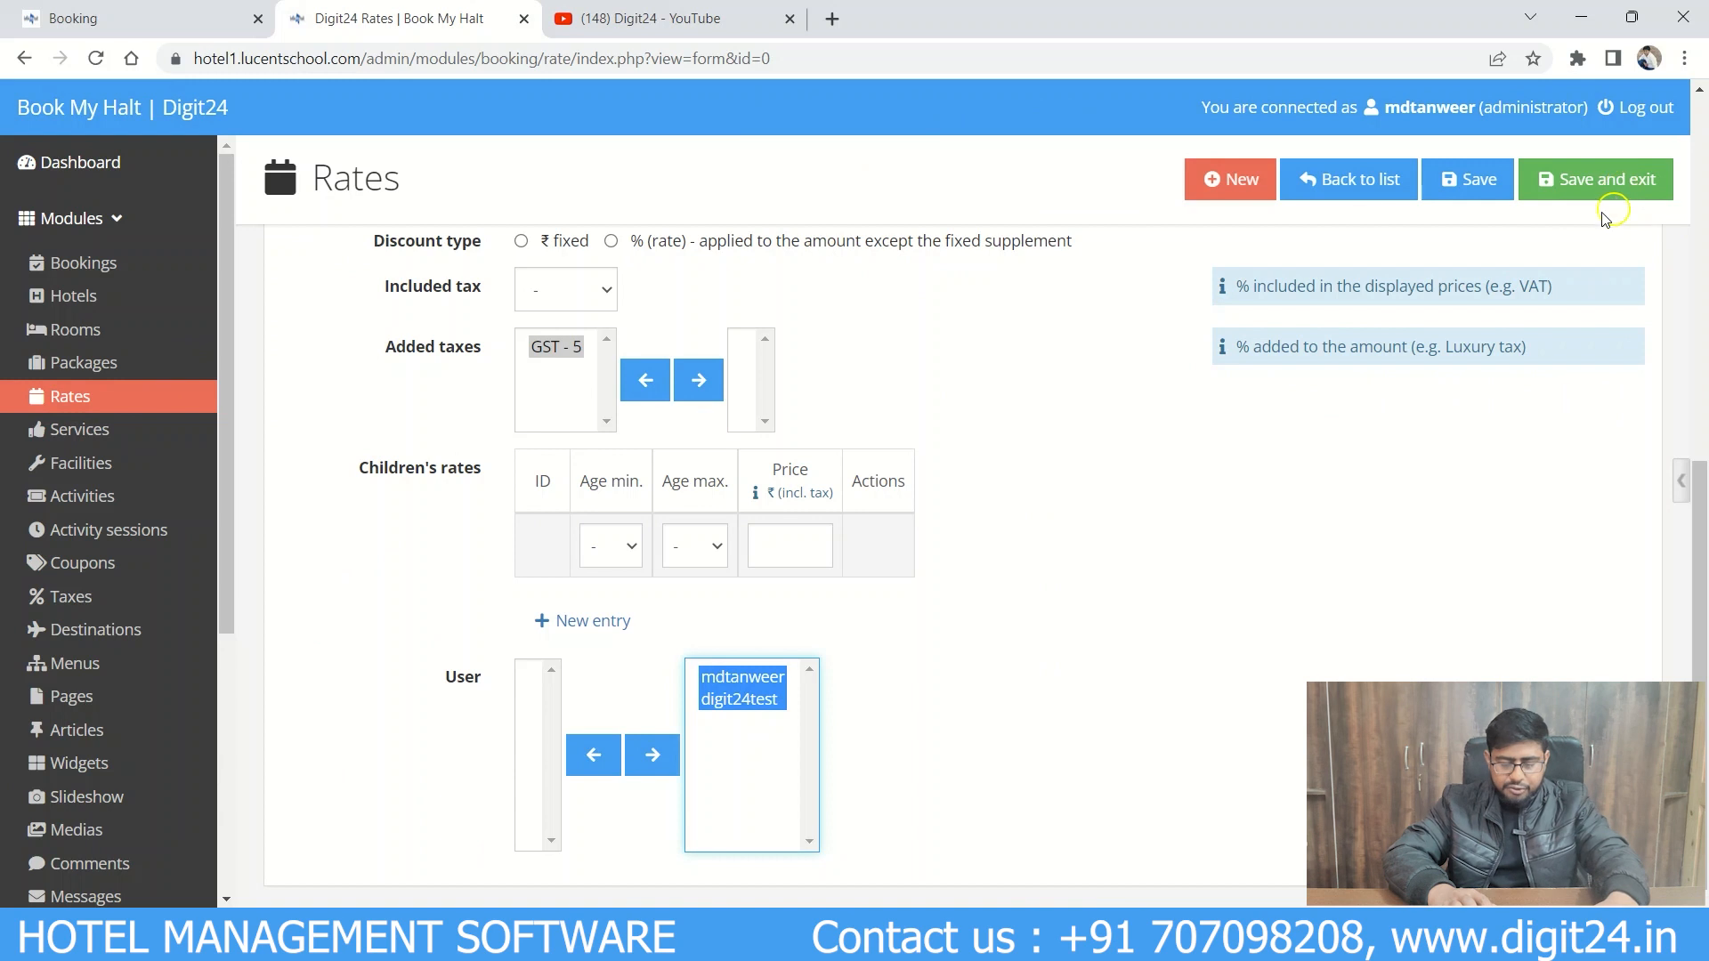
{"action": "left_click", "coordinate": [1488, 200]}
{"action": "left_click_drag", "start_coordinate": [1702, 253], "coordinate": [1701, 146]}
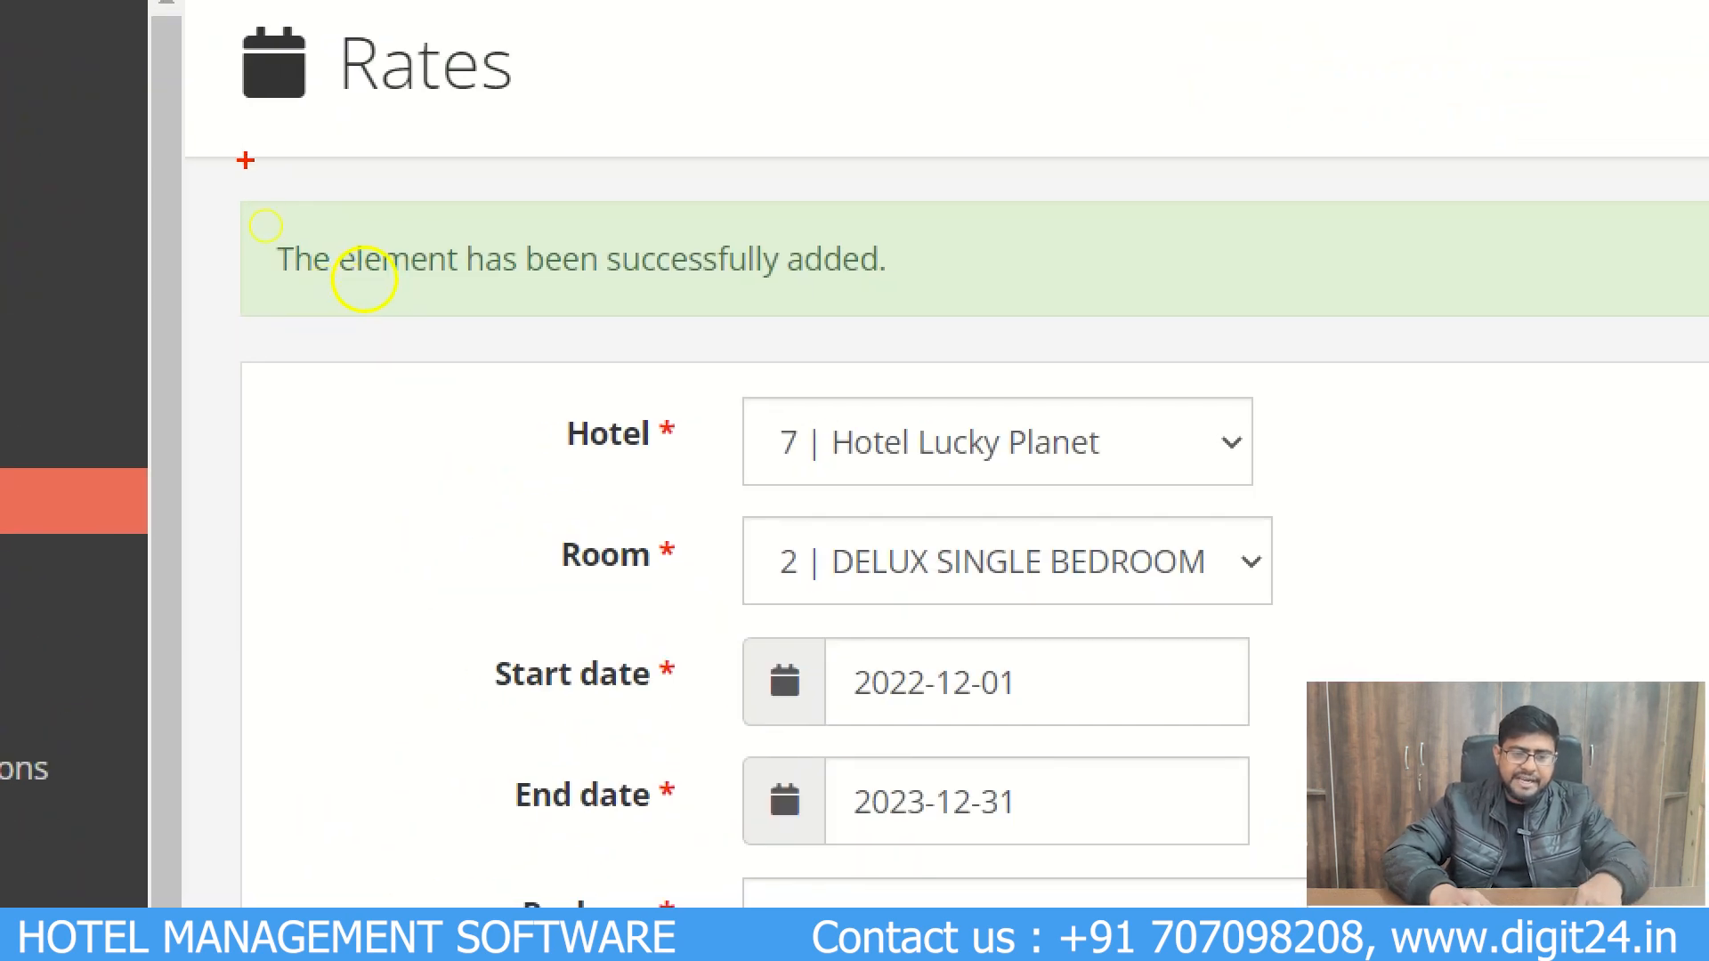
{"action": "left_click_drag", "start_coordinate": [245, 160], "coordinate": [1246, 316]}
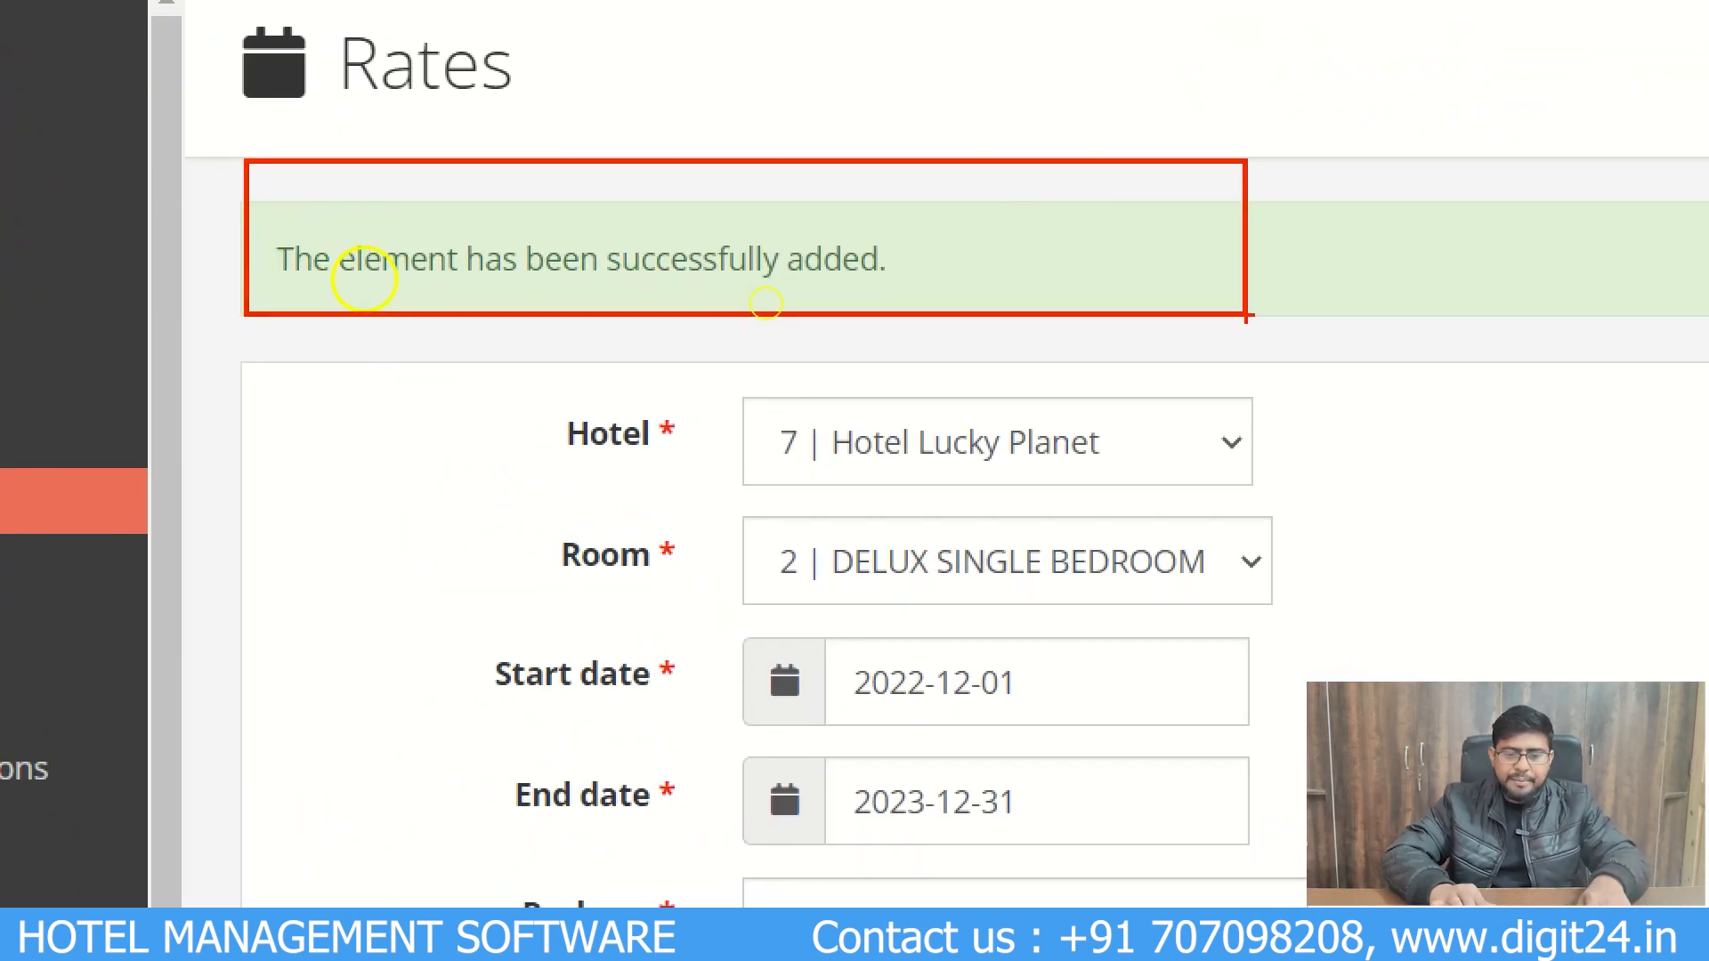
{"action": "key", "text": "Escape"}
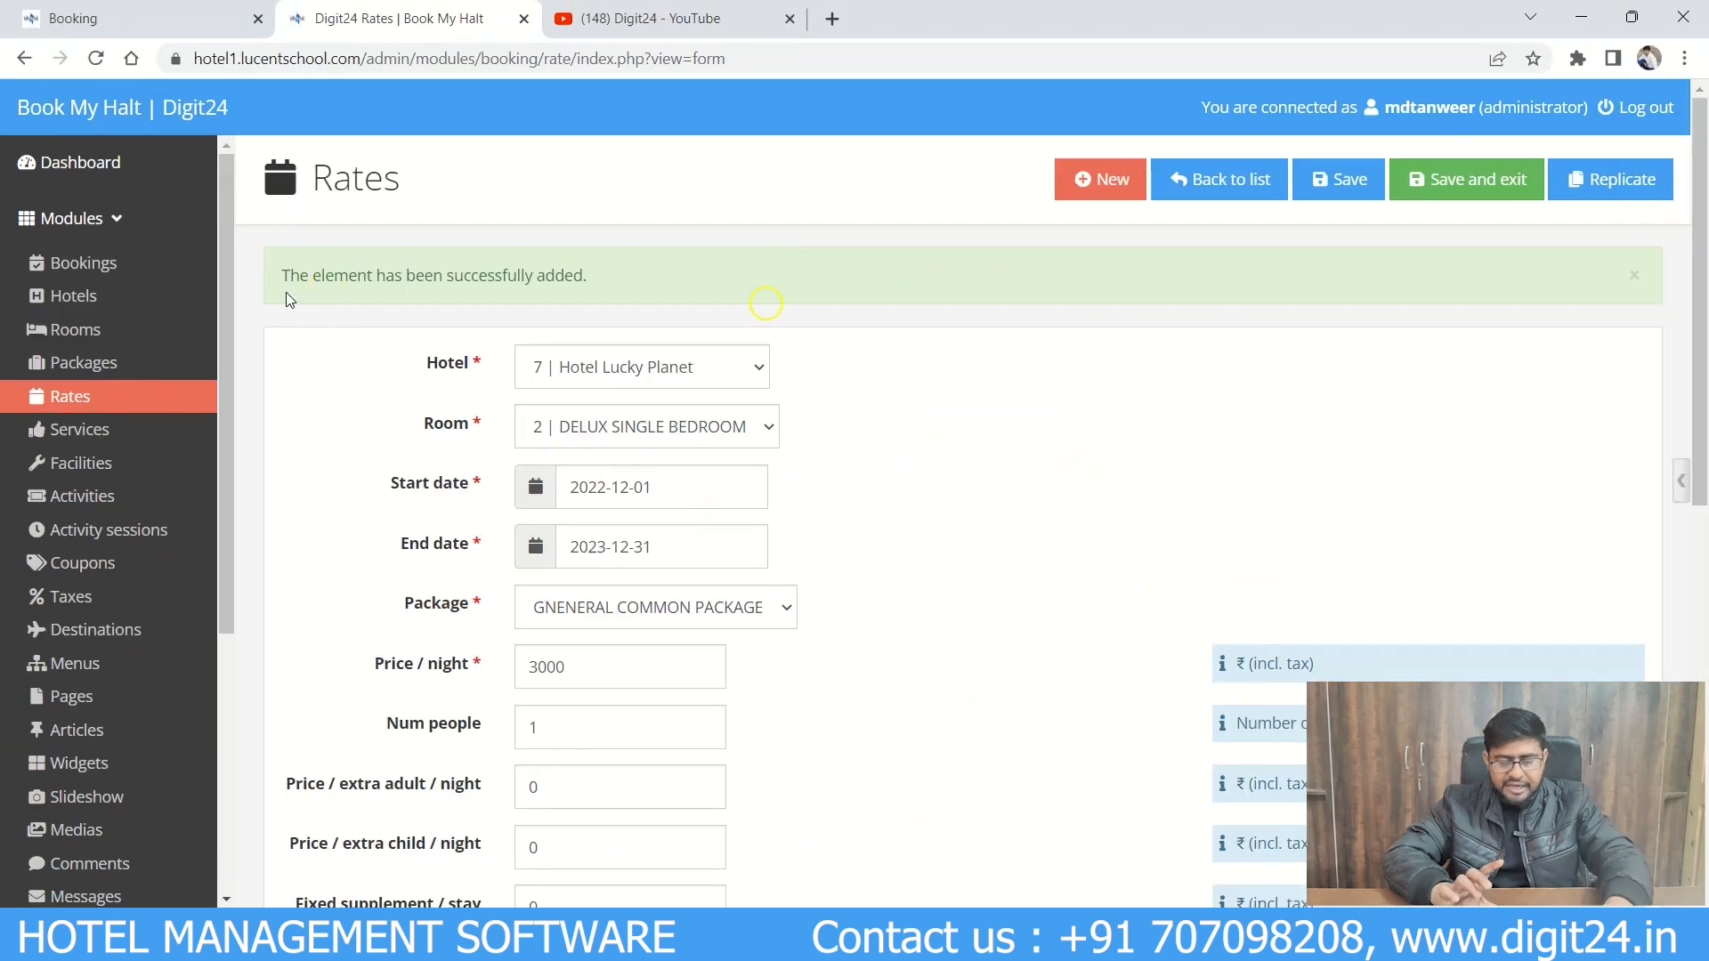
Step: View the list of rates and return to the admin dashboard
{"action": "left_click", "coordinate": [77, 401]}
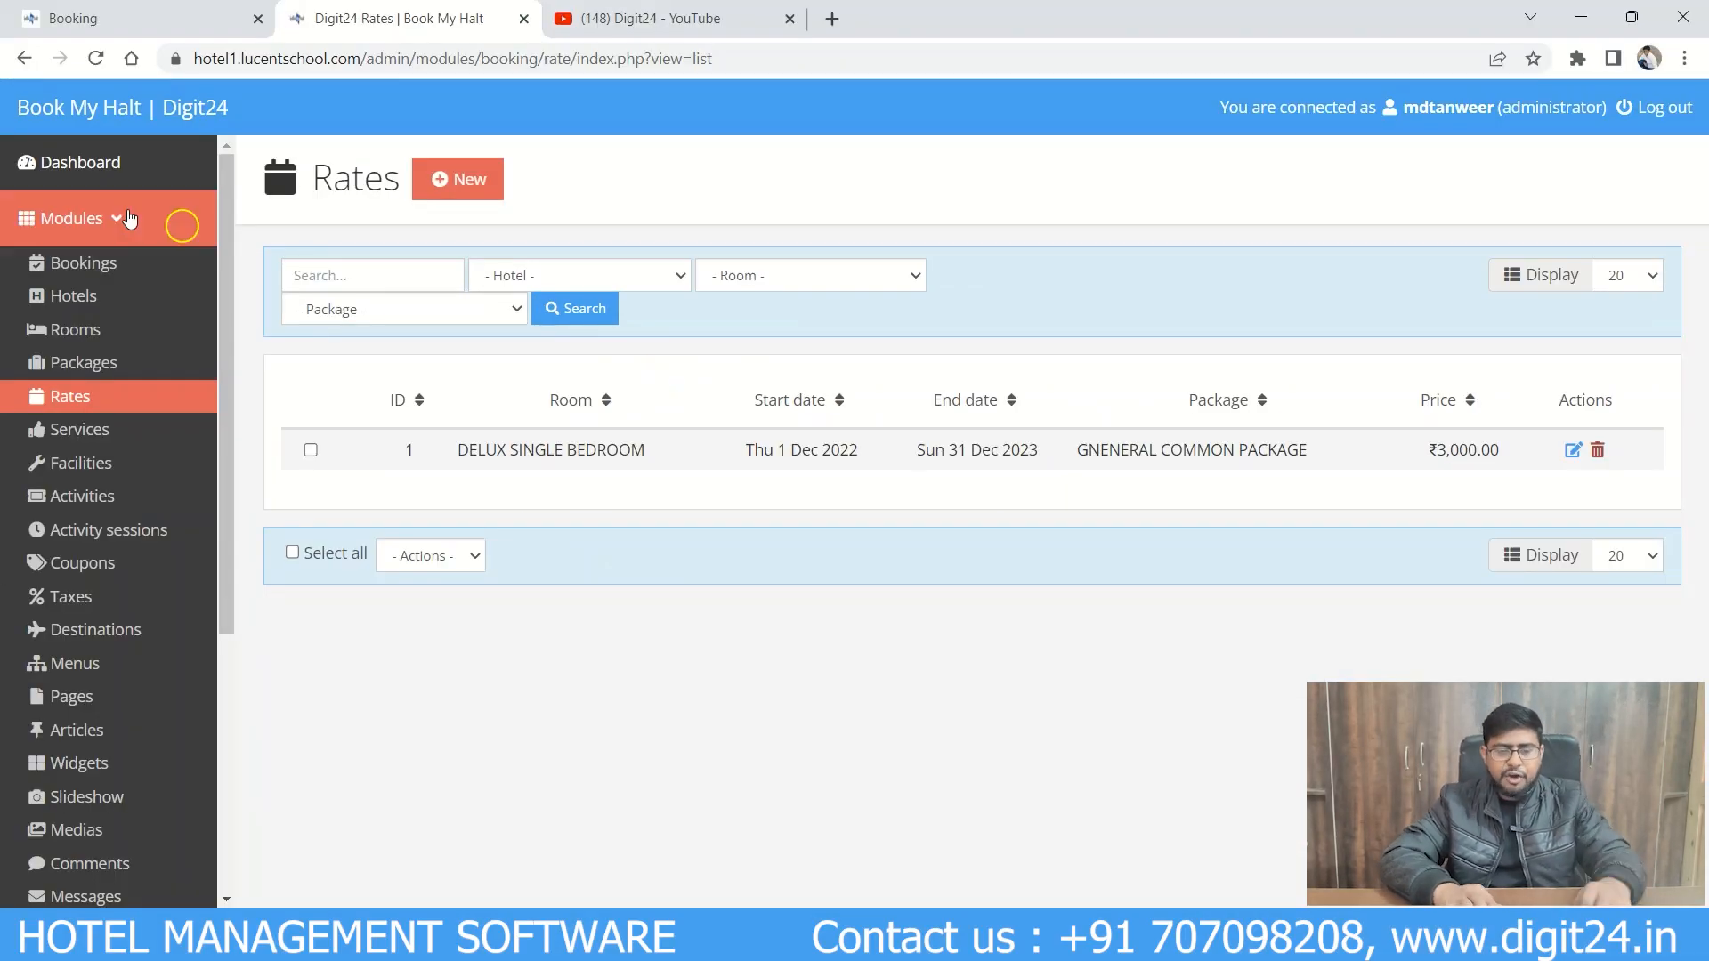
{"action": "left_click", "coordinate": [96, 163]}
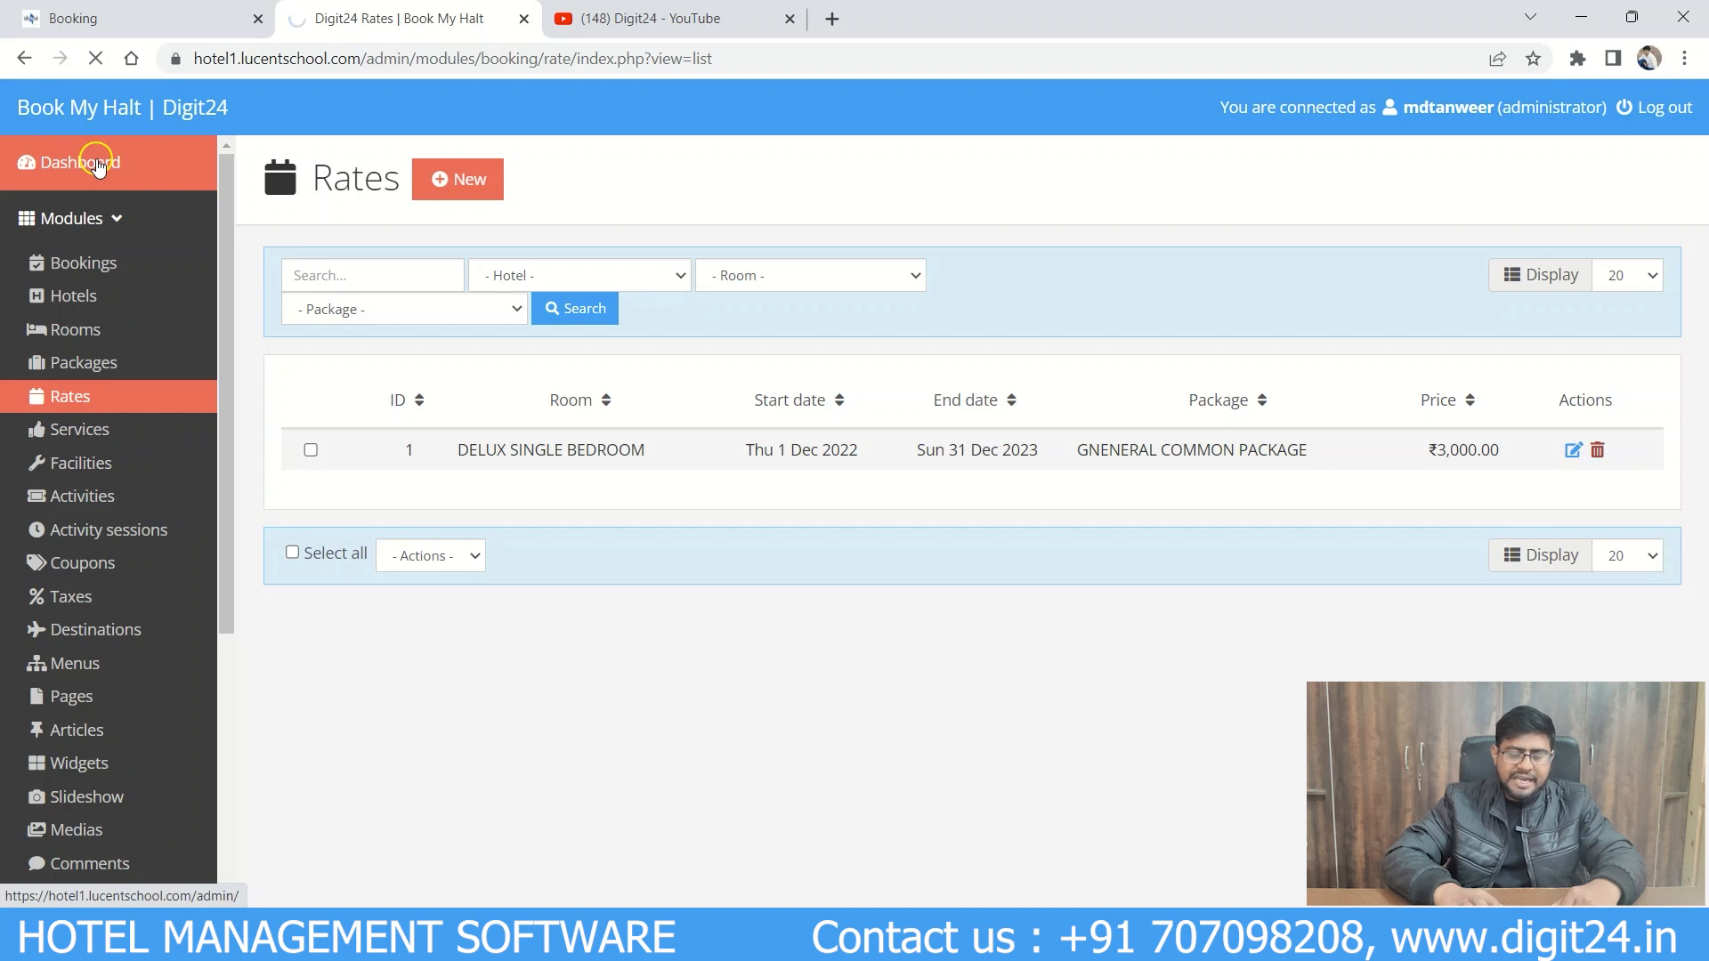